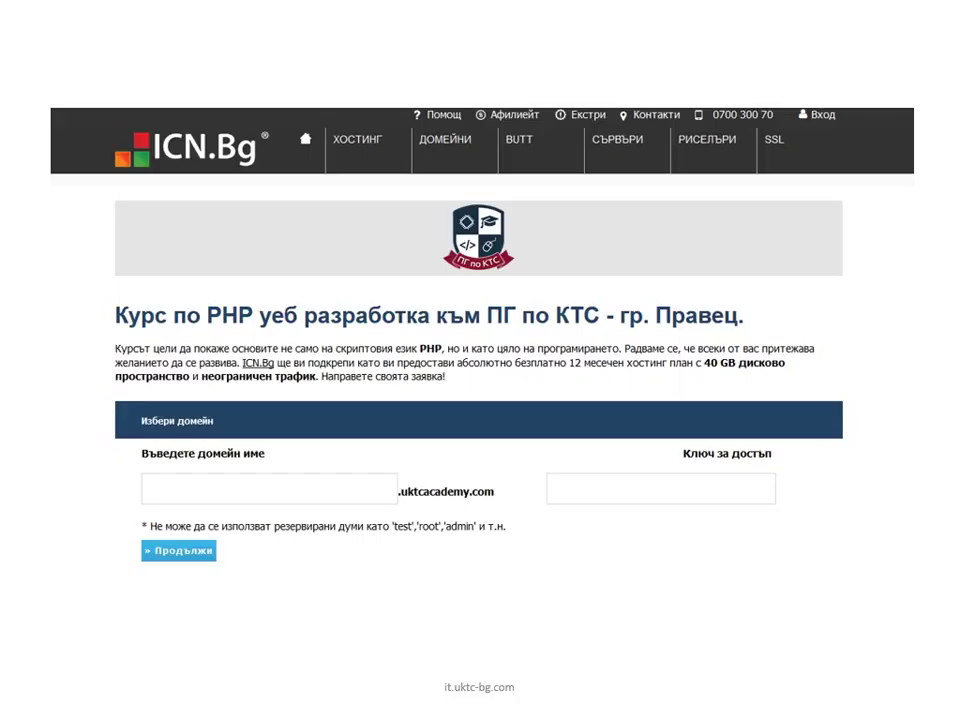
Step through the product selection, shopping cart, client data and order confirmation slides.
click(800, 460)
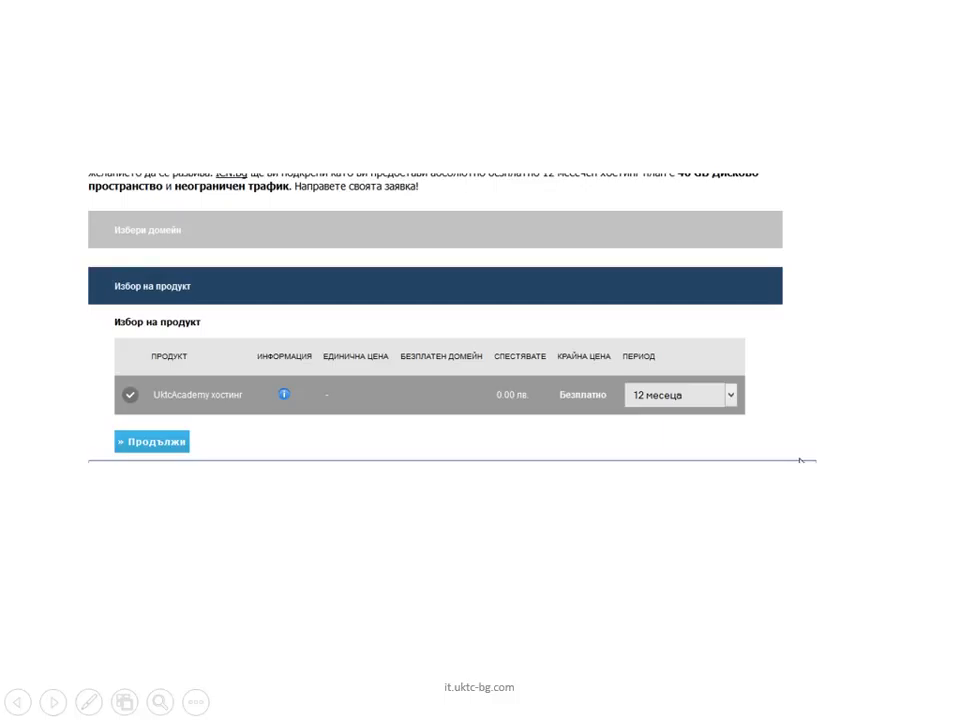
click(348, 333)
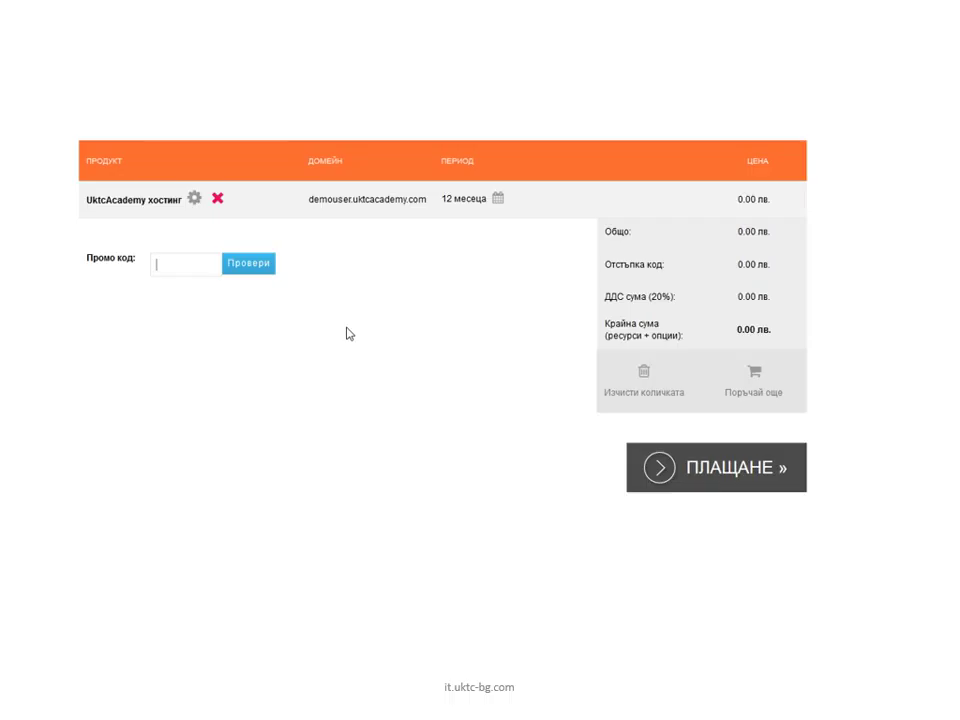
key(Right)
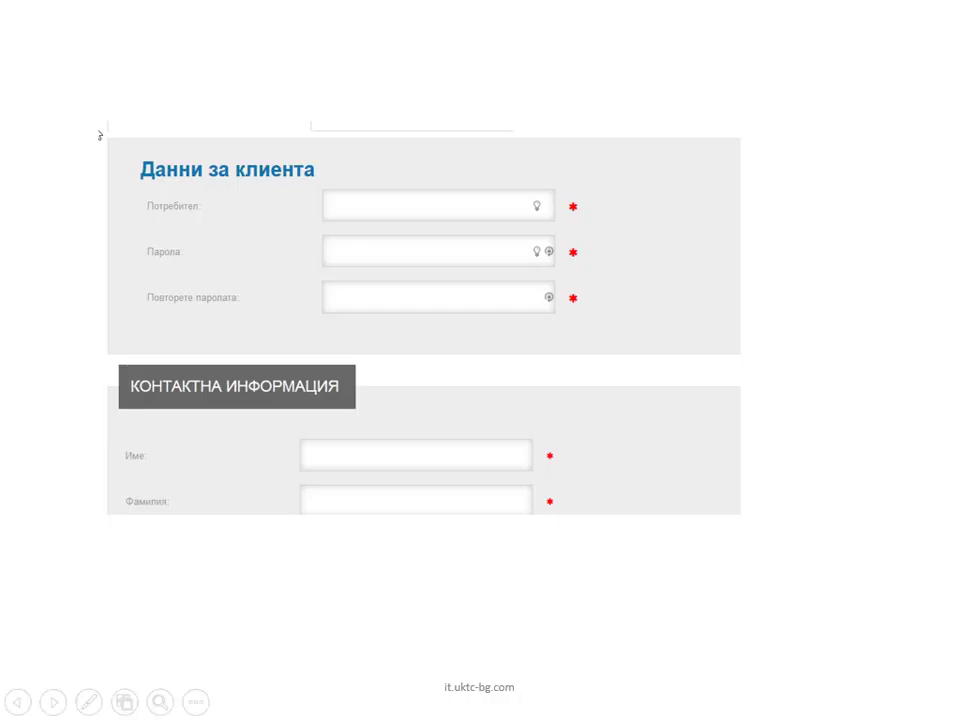
click(113, 192)
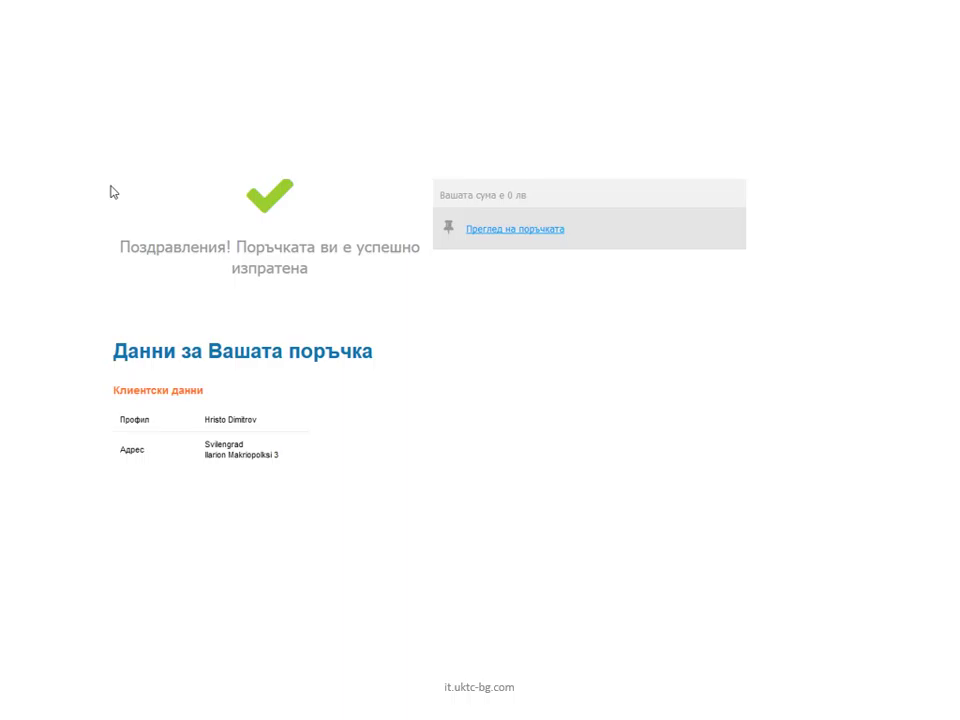
key(Right)
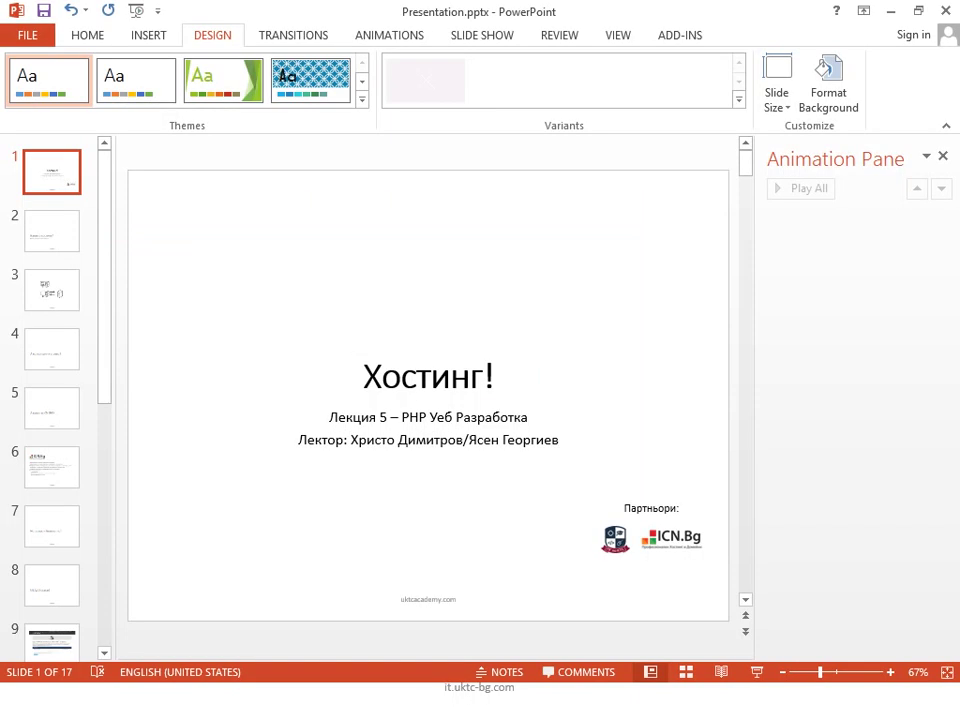
Open invoice.htm from the 05. Hosting invoice folder in Firefox.
key(alt+Tab)
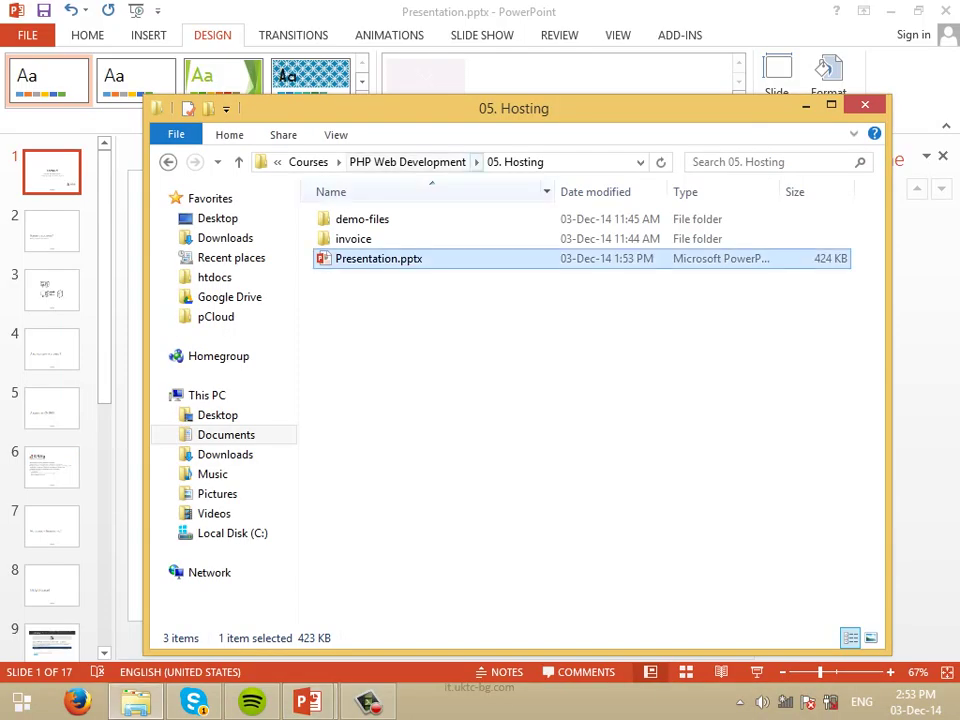
double_click(353, 238)
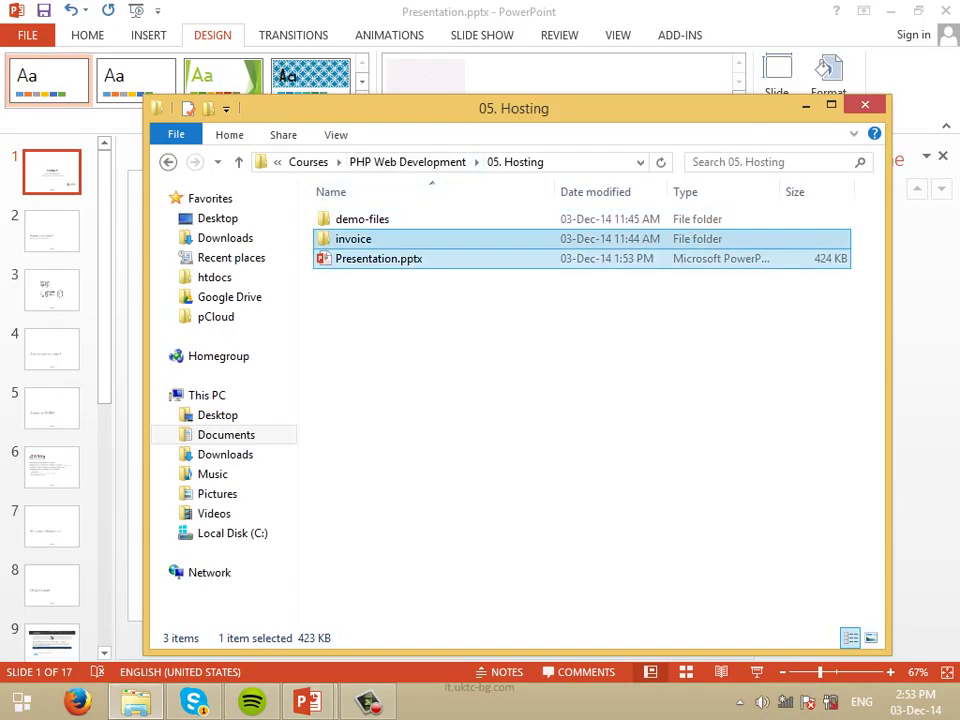
click(353, 238)
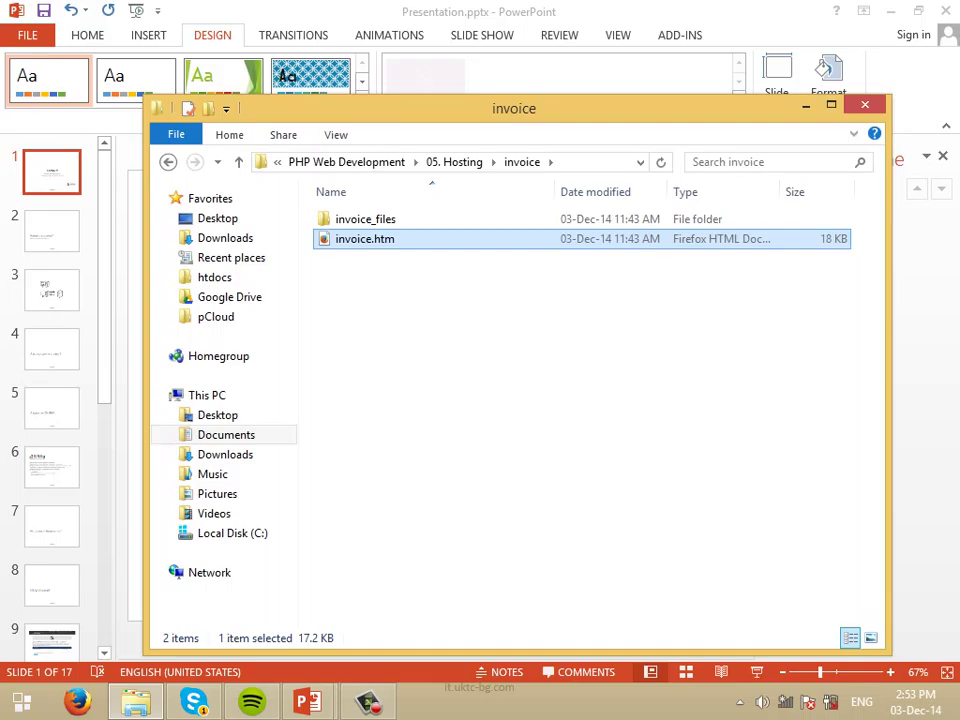
key(Return)
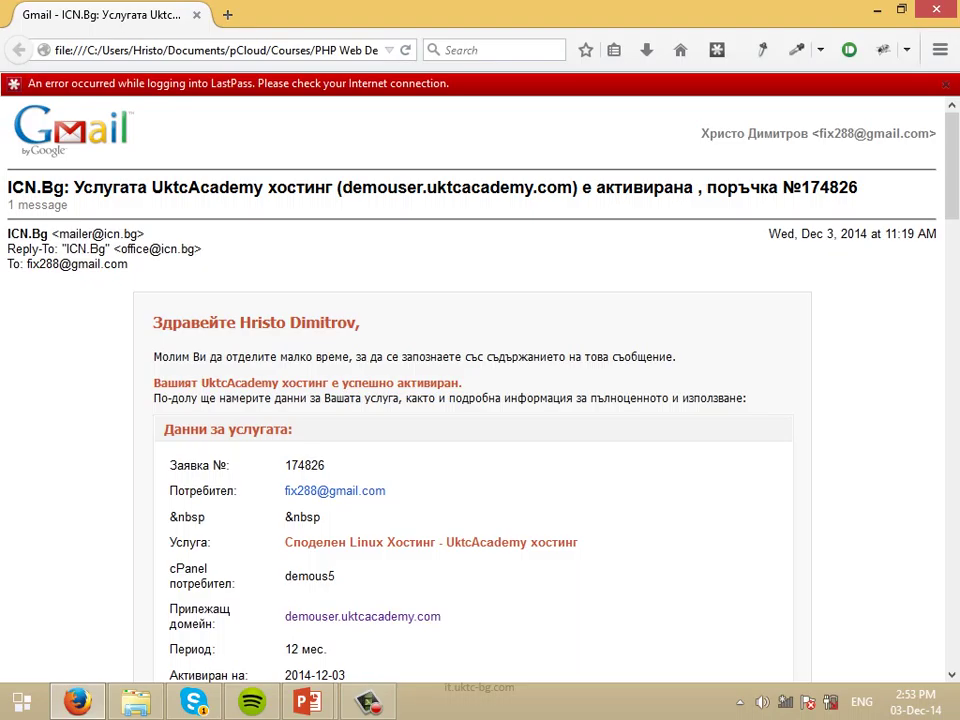
key(ctrl+plus)
key(ctrl+plus)
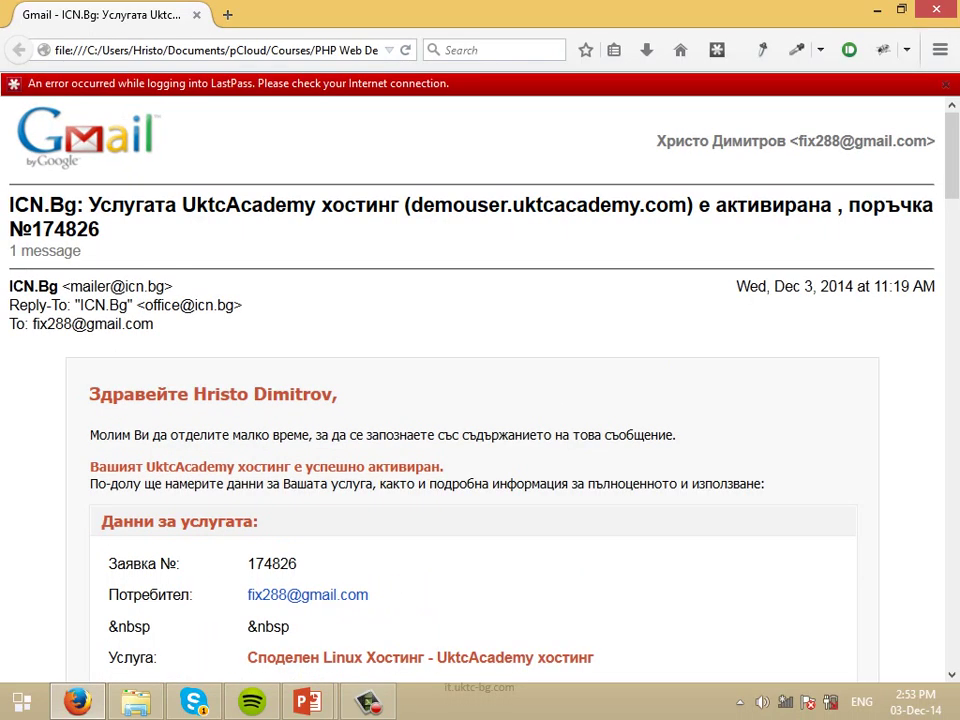
scroll(480, 400, down, 2)
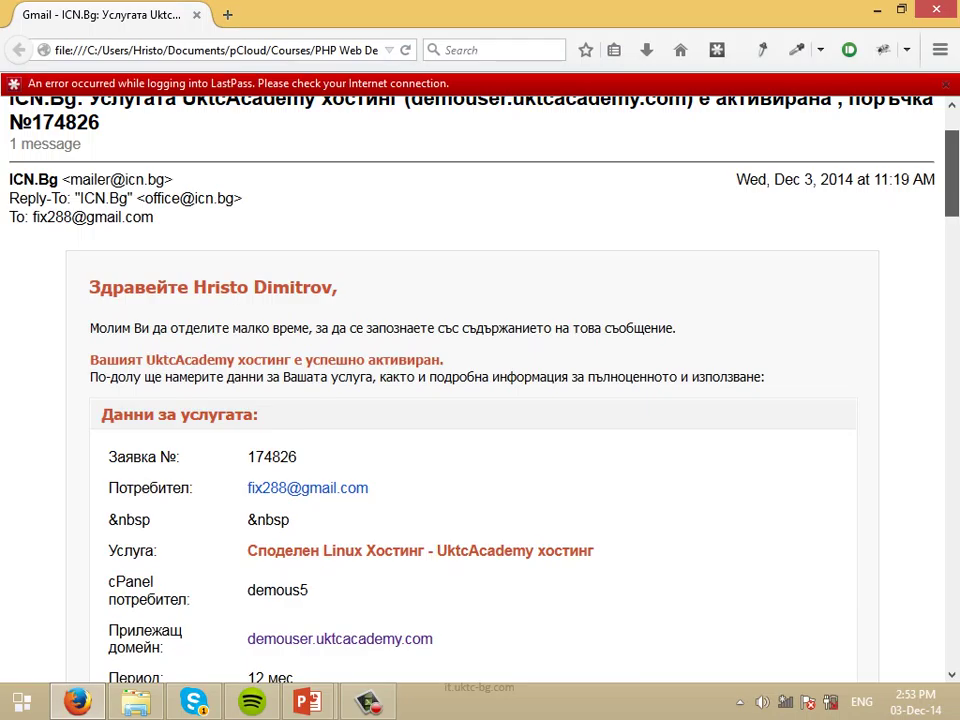
scroll(480, 400, down, 4)
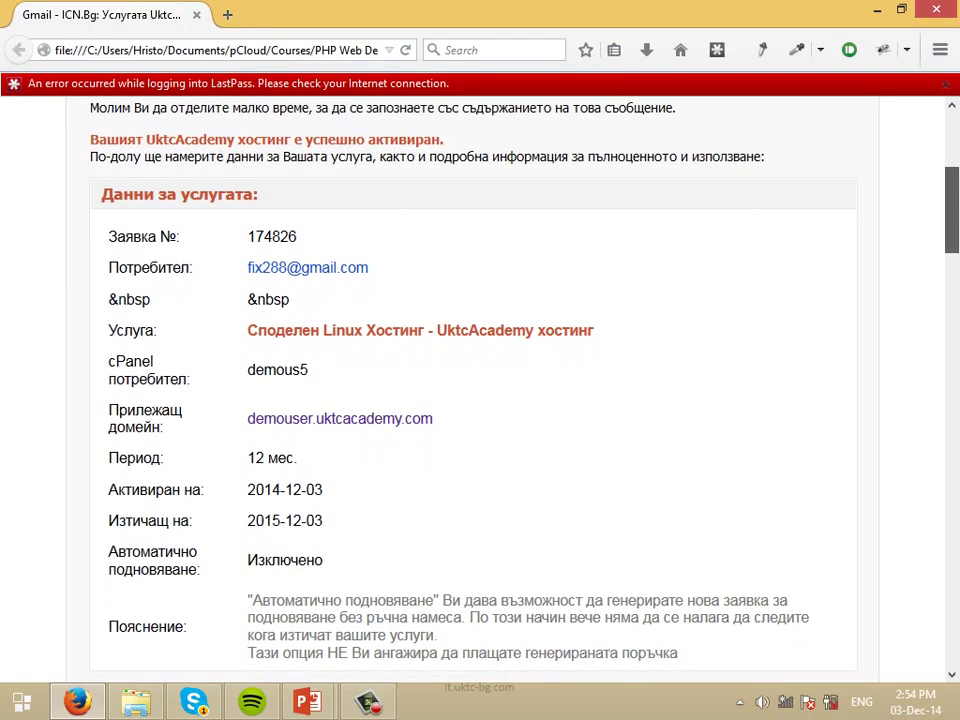
scroll(480, 400, down, 1)
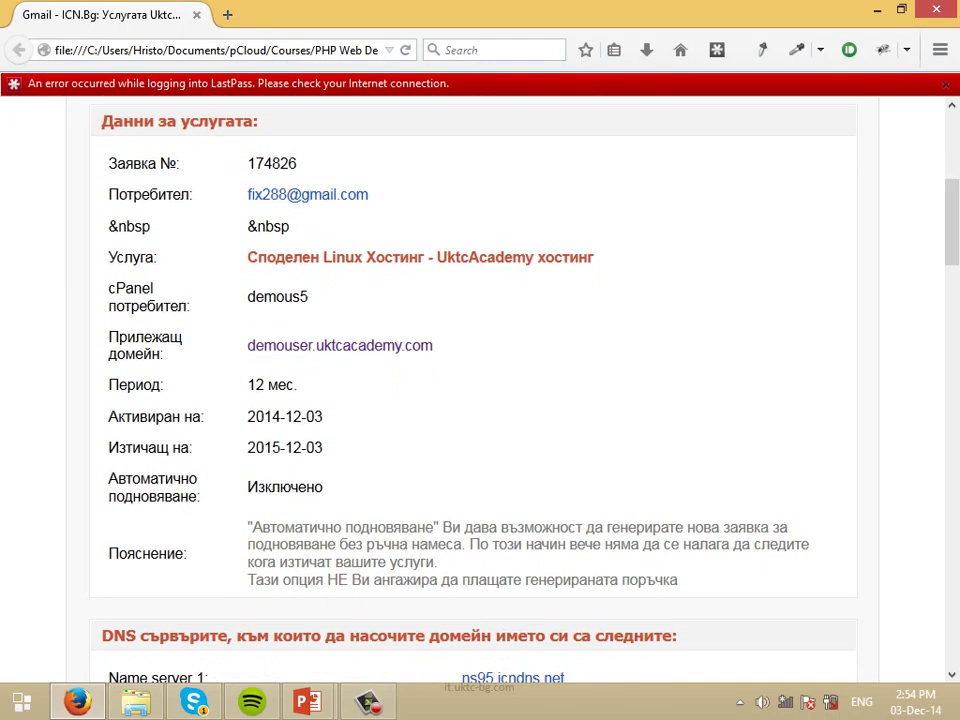
double_click(277, 297)
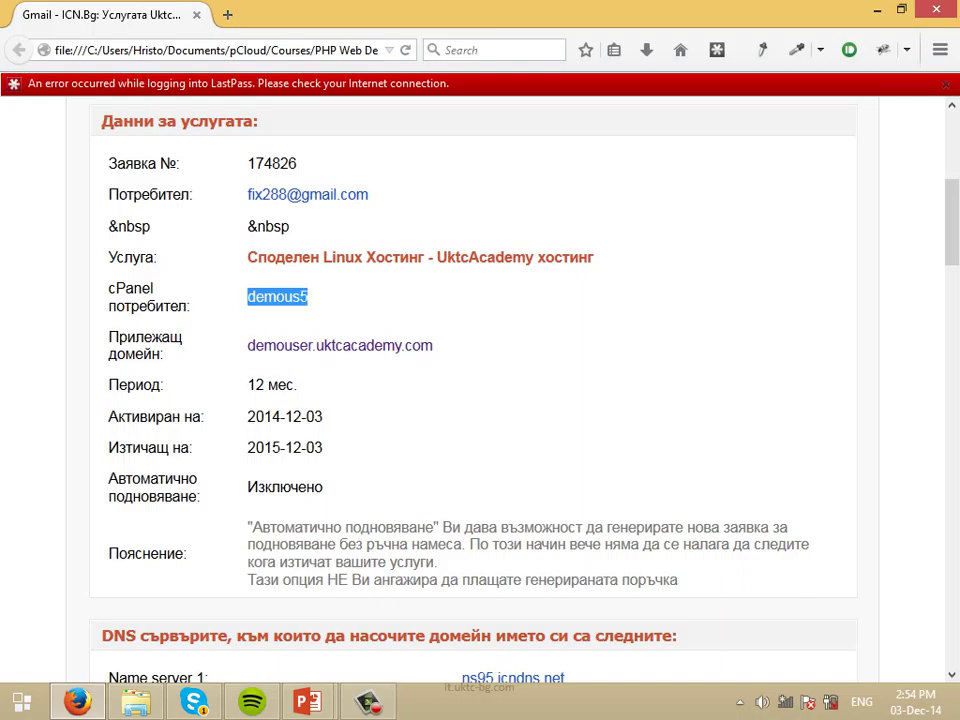
click(205, 222)
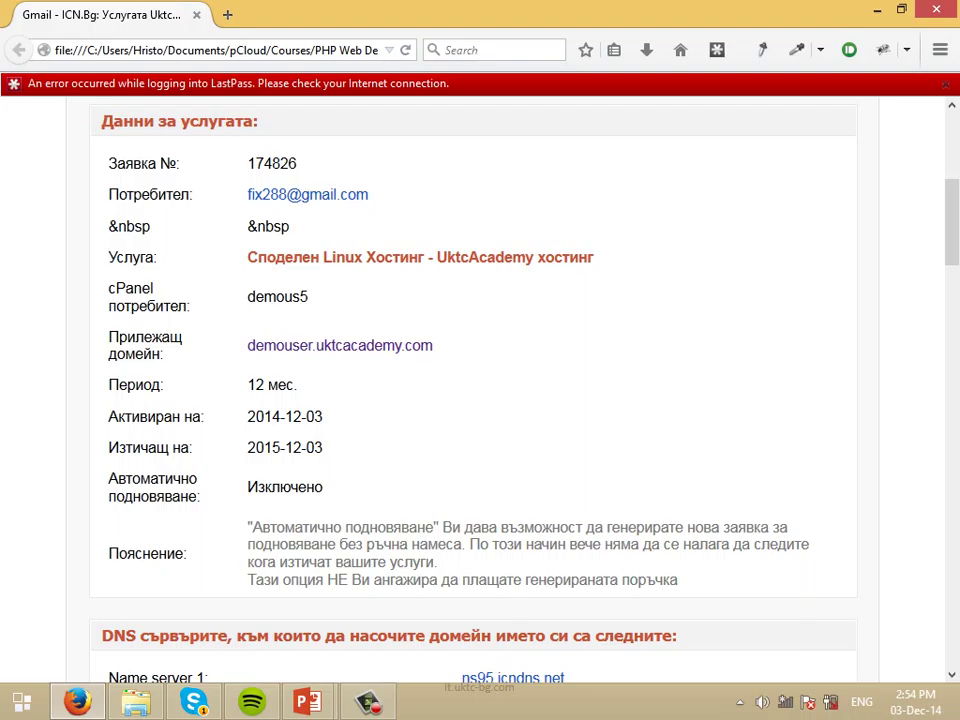
scroll(473, 390, down, 5)
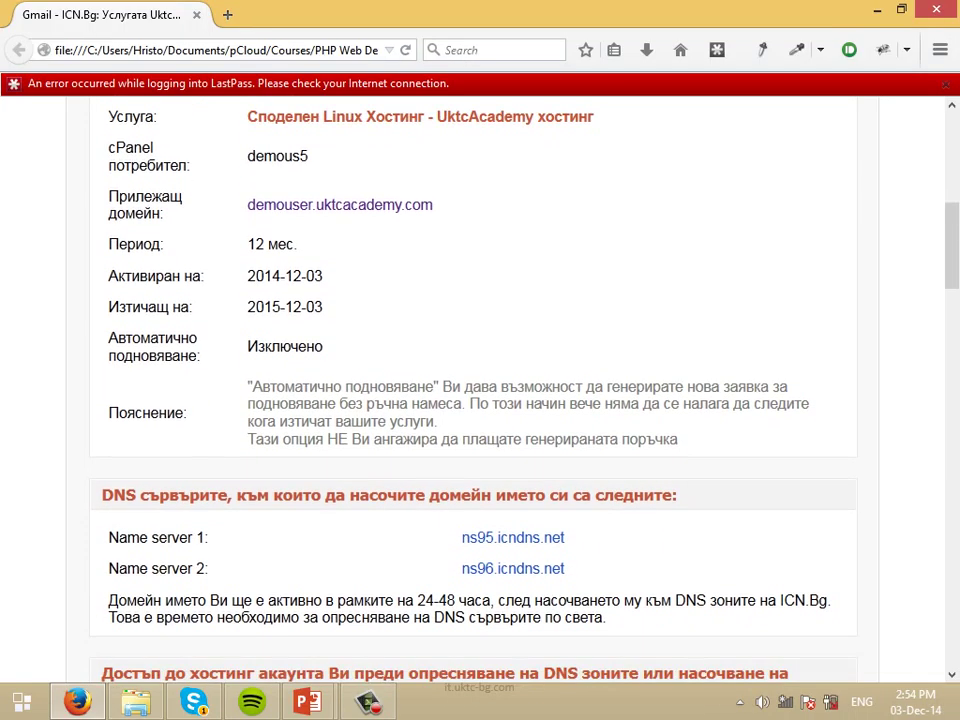
scroll(473, 390, down, 6)
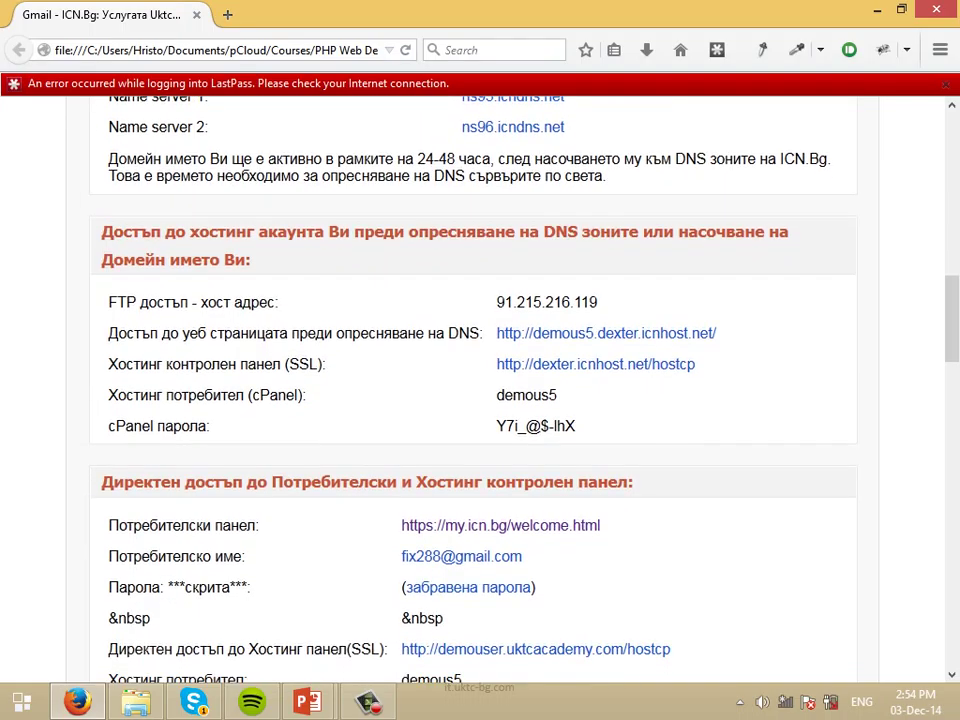
scroll(473, 390, up, 1)
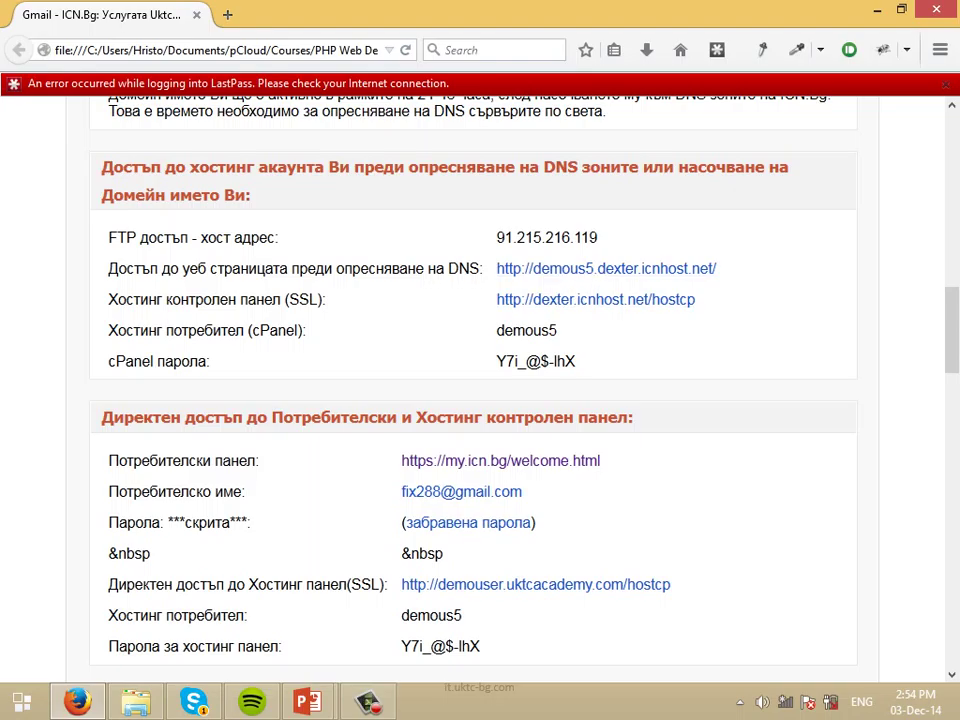
scroll(473, 390, down, 2)
scroll(480, 390, down, 3)
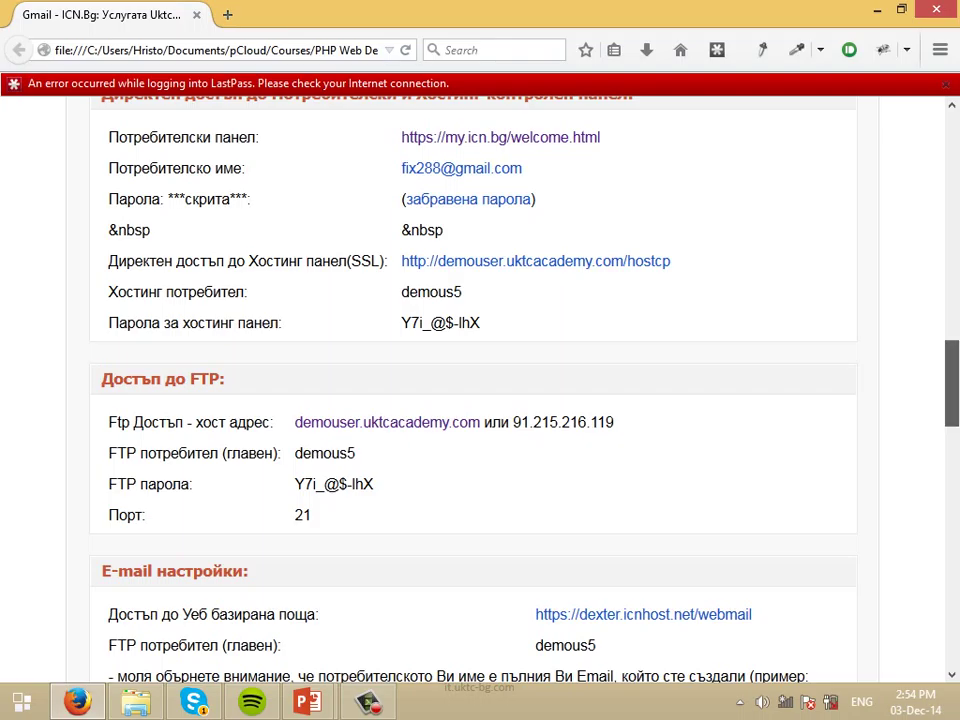
scroll(470, 400, down, 10)
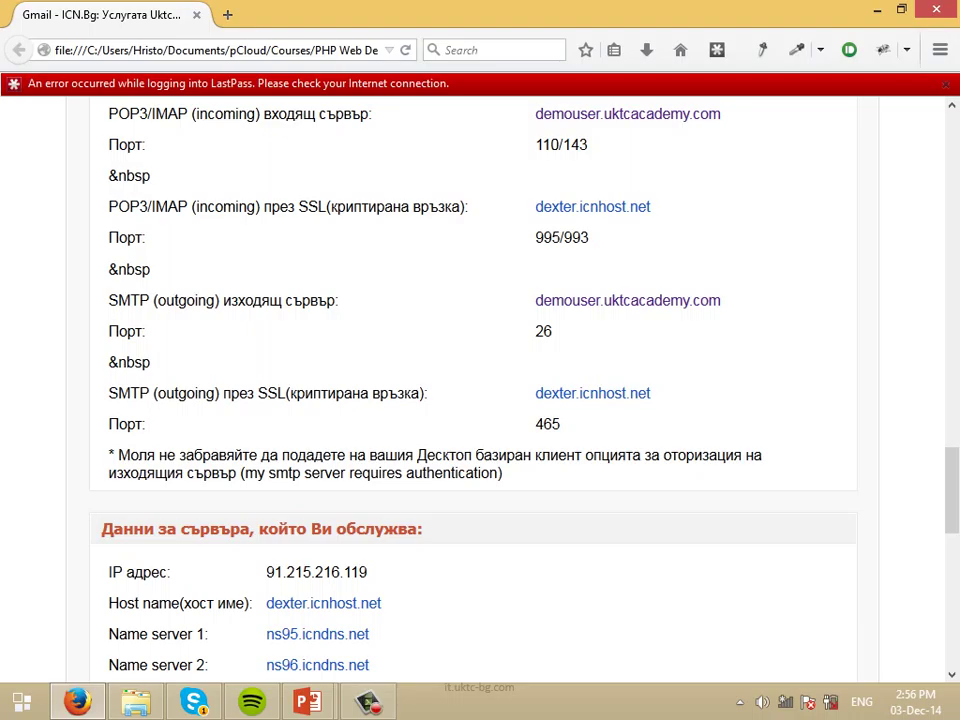
Load icn.bg in a new Firefox tab.
key(ctrl+t)
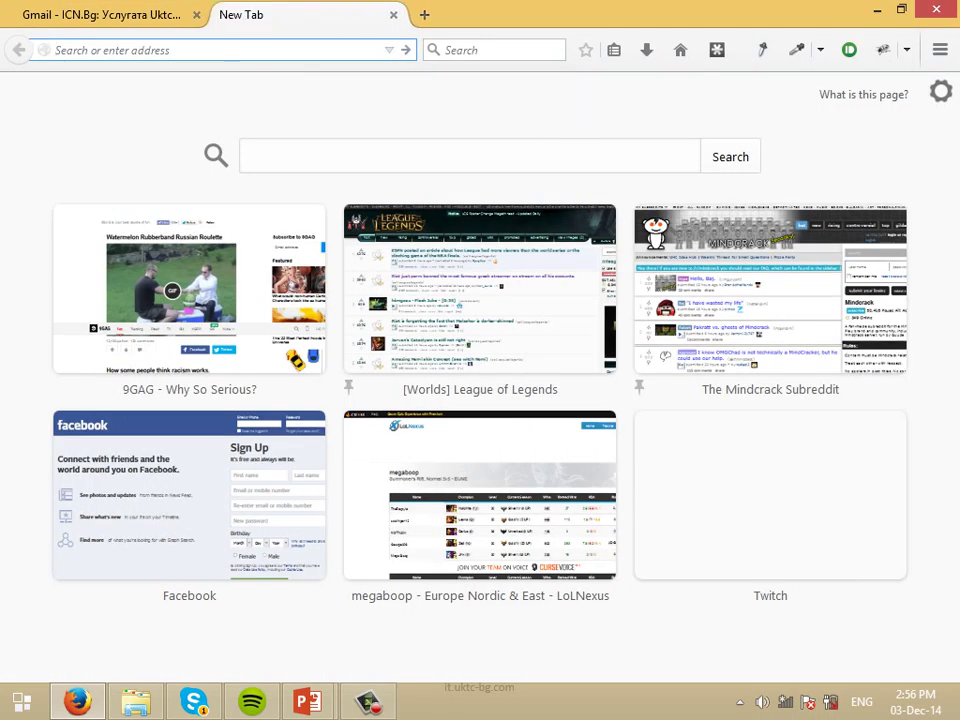
text(icn.bg/)
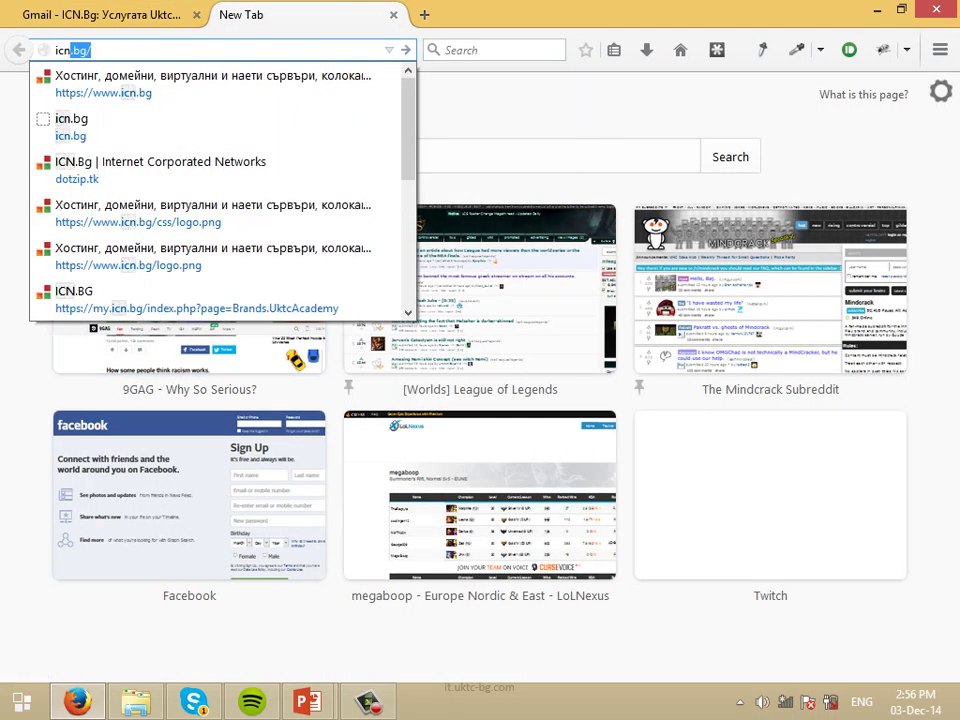
key(Return)
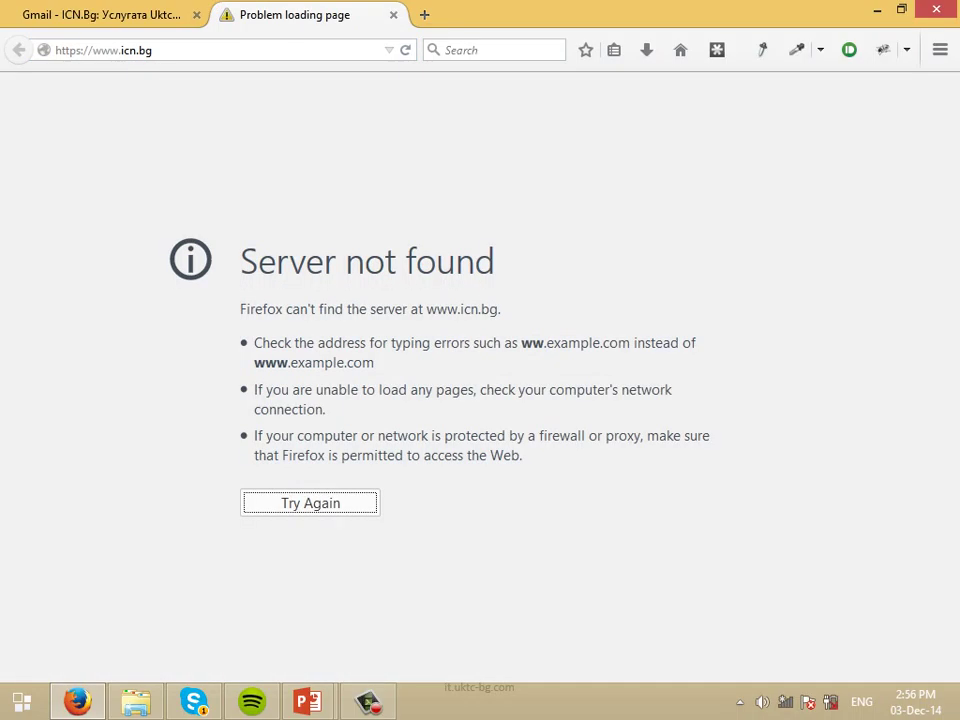
Connect to the UKTCWR Wi-Fi network and reload the icn.bg page.
click(785, 702)
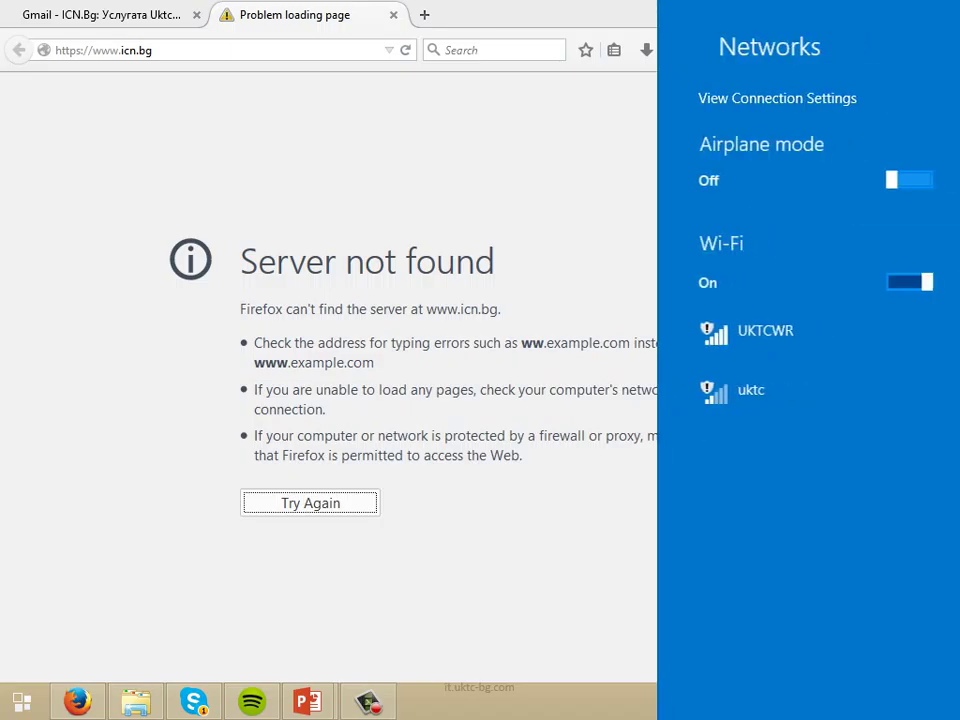
click(744, 332)
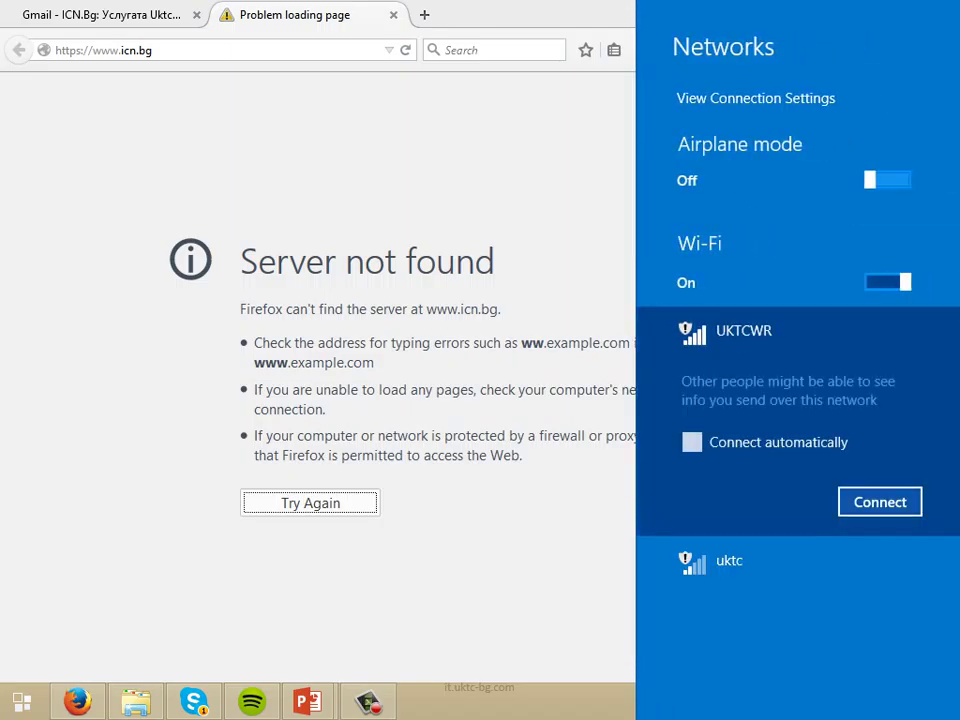
key(Return)
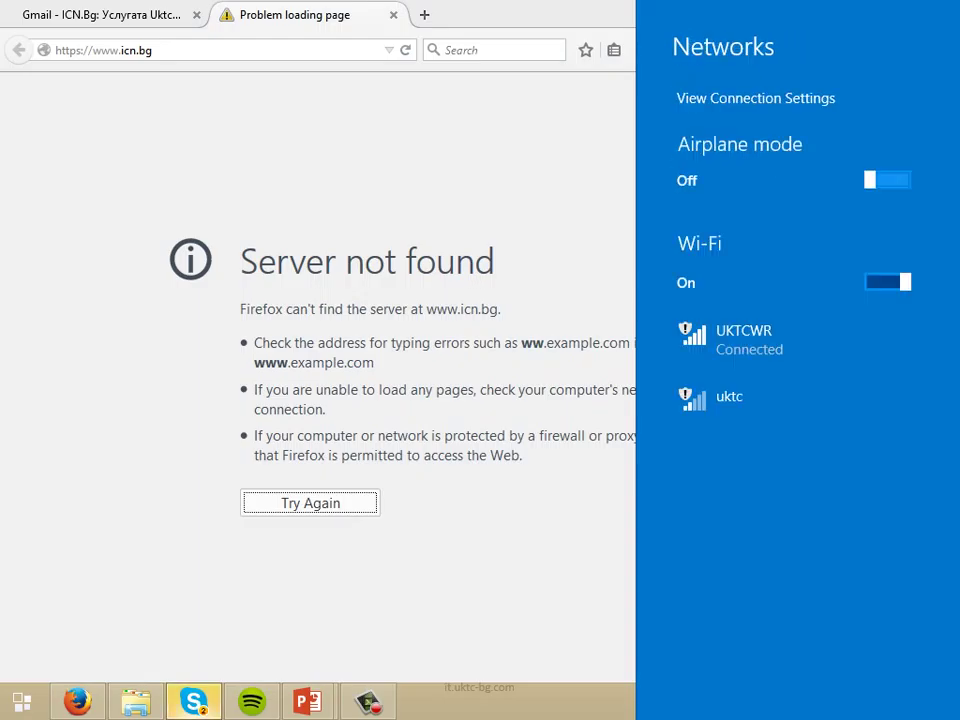
key(Escape)
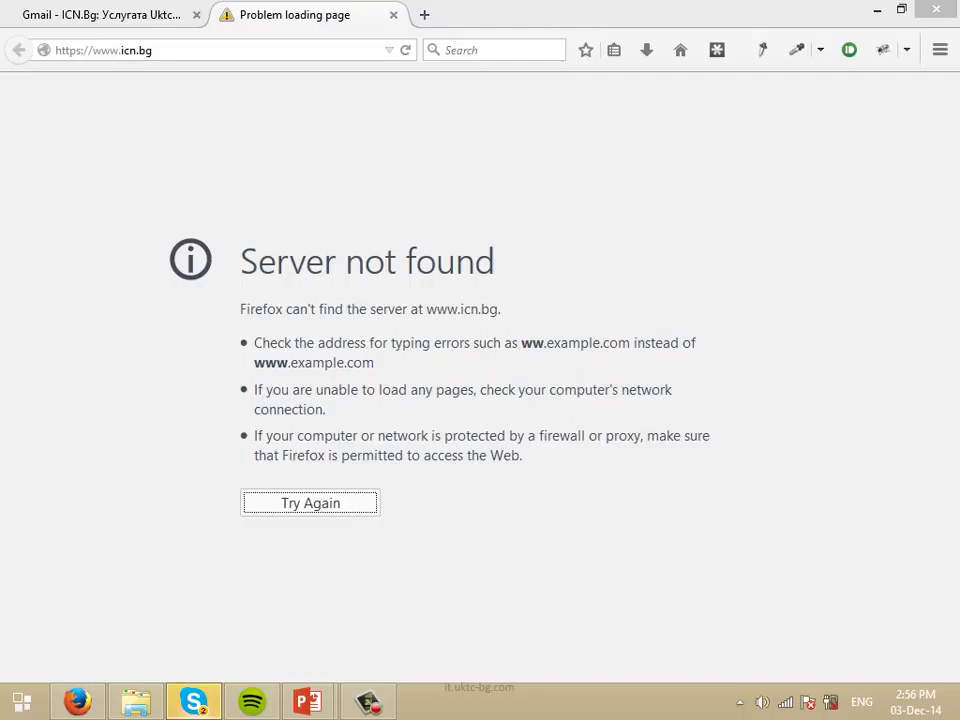
key(F5)
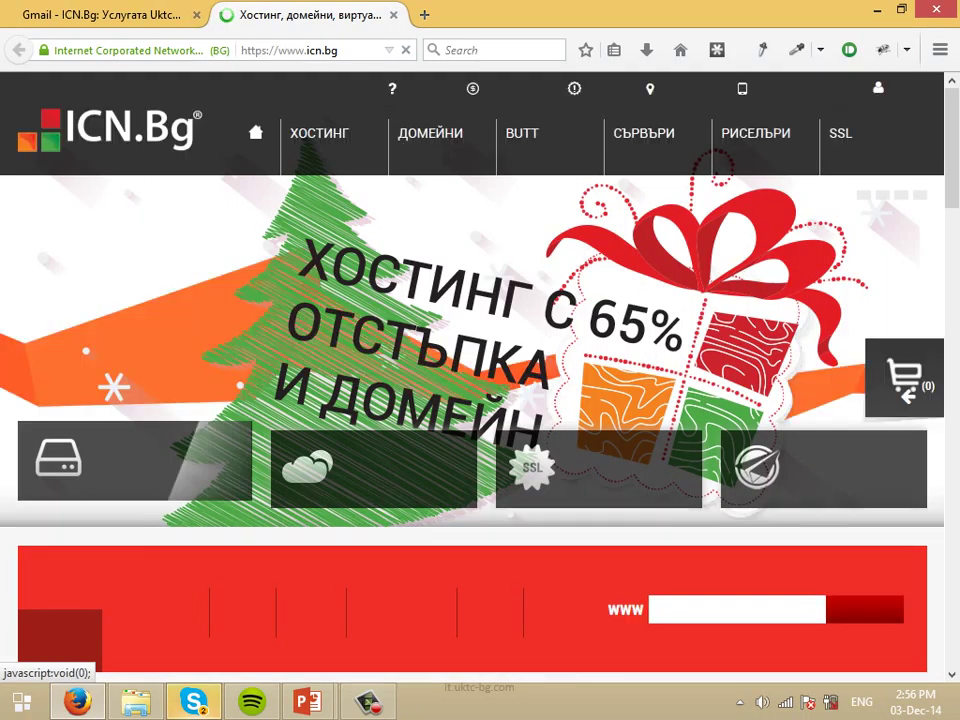
Scroll to the hosting plans and compute 7.75 × 12 = 93 in Calculator.
scroll(480, 380, down, 3)
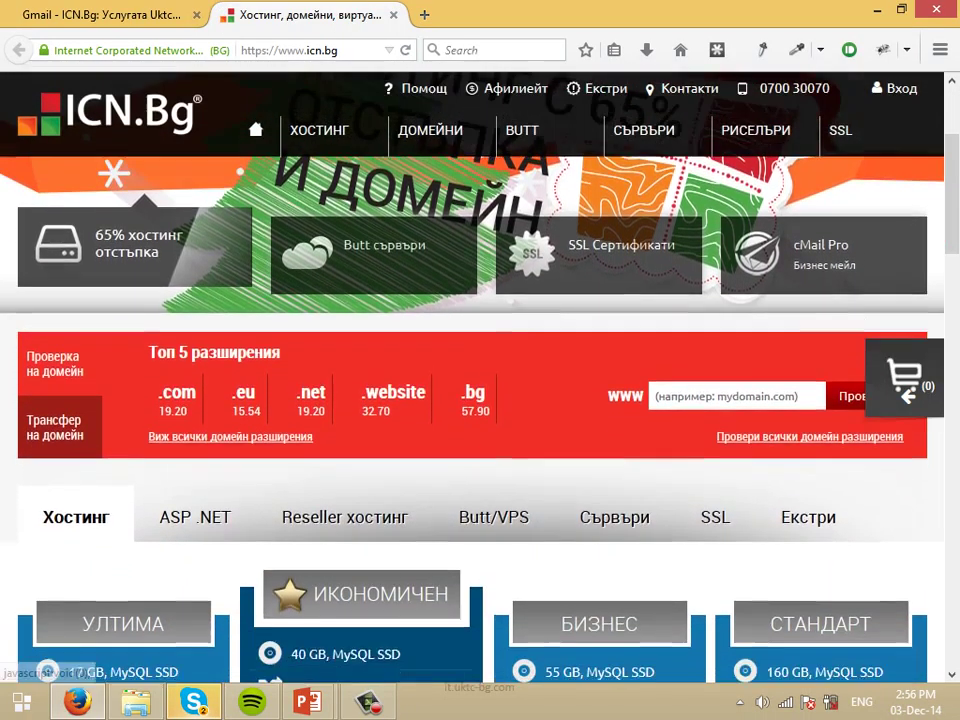
scroll(480, 380, down, 6)
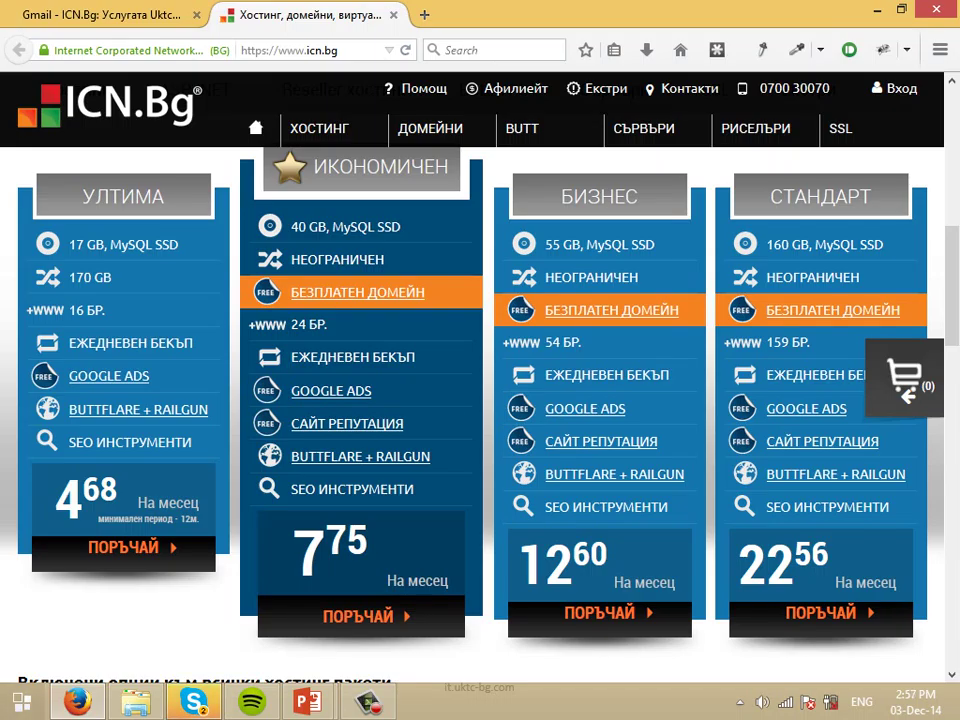
key(super)
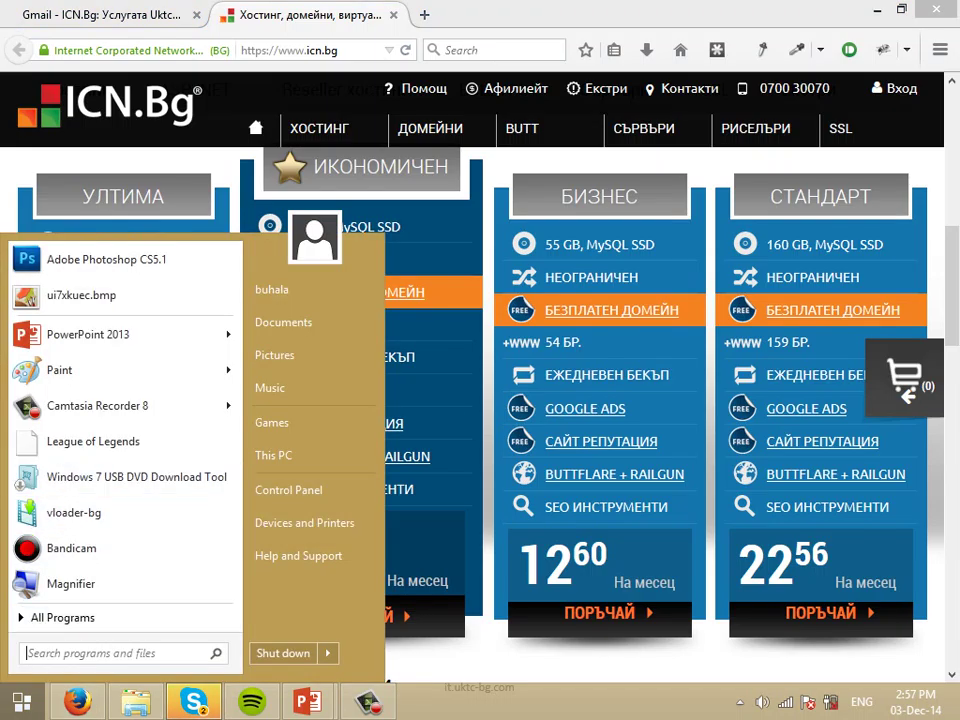
text(calc)
key(Return)
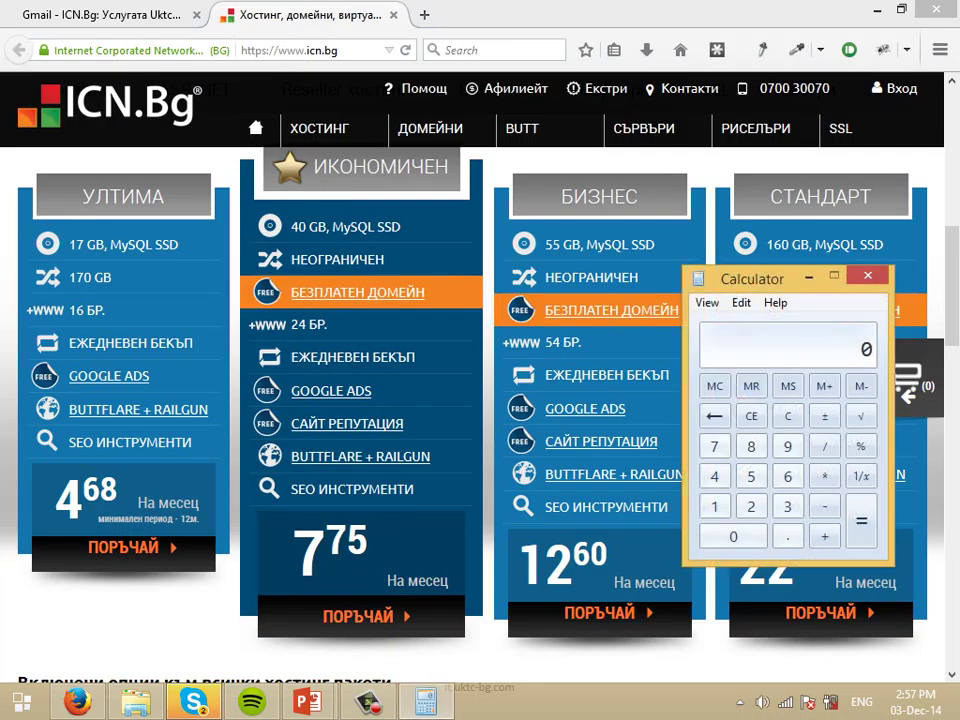
text(7.75*12)
key(Return)
Put Calculator away and select Firefox's address bar.
key(alt+Tab)
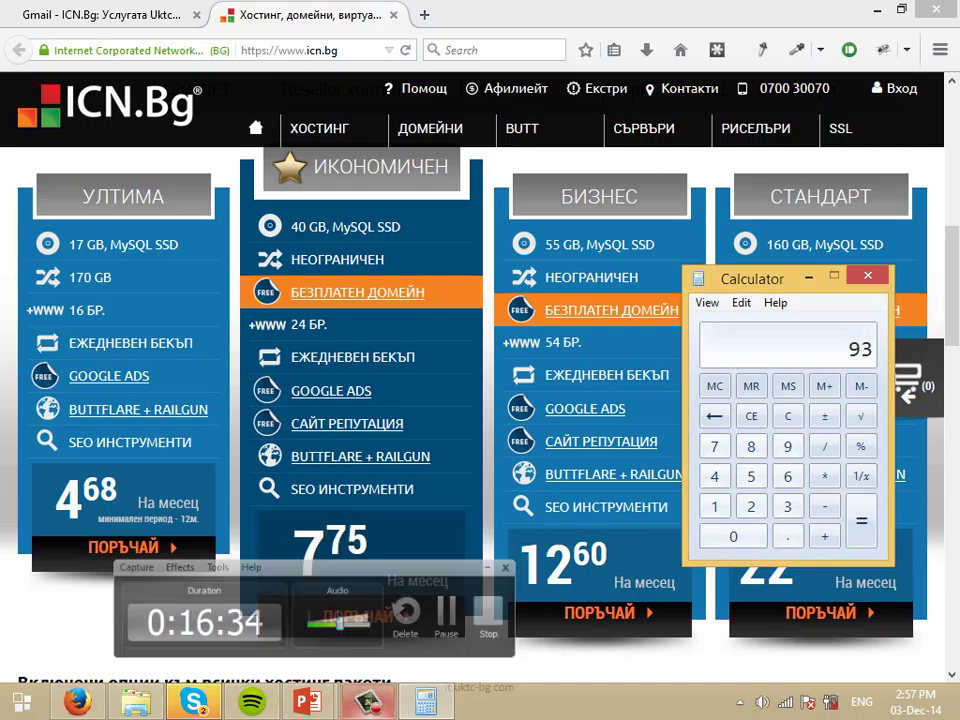
key(alt+Tab)
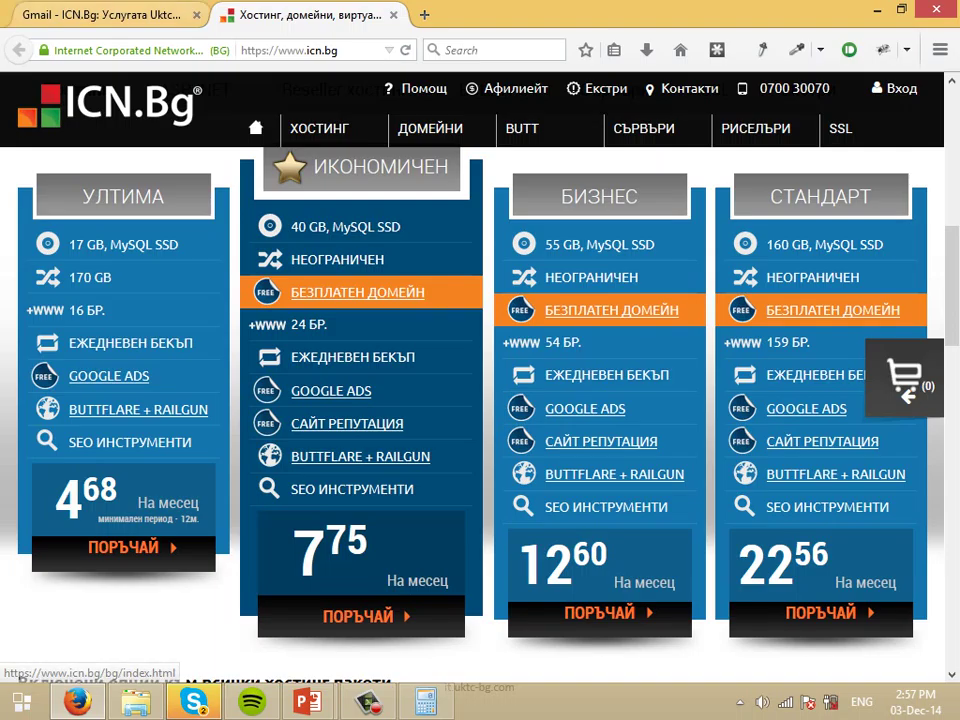
key(ctrl+l)
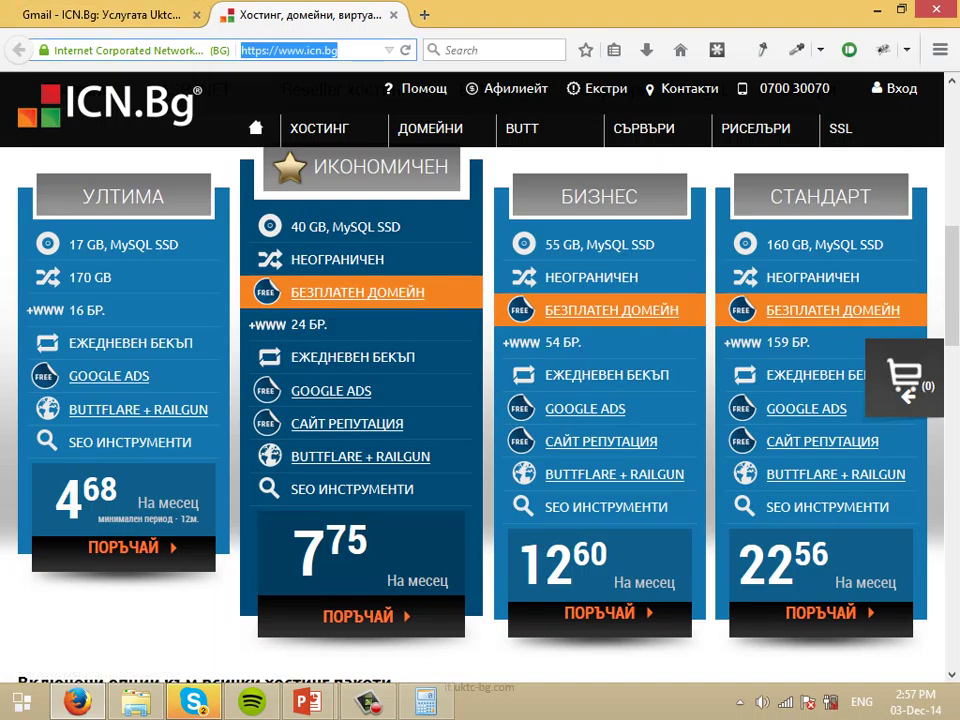
Load the cPanel login at demouser.uktcacademy.com:2082.
key(BackSpace)
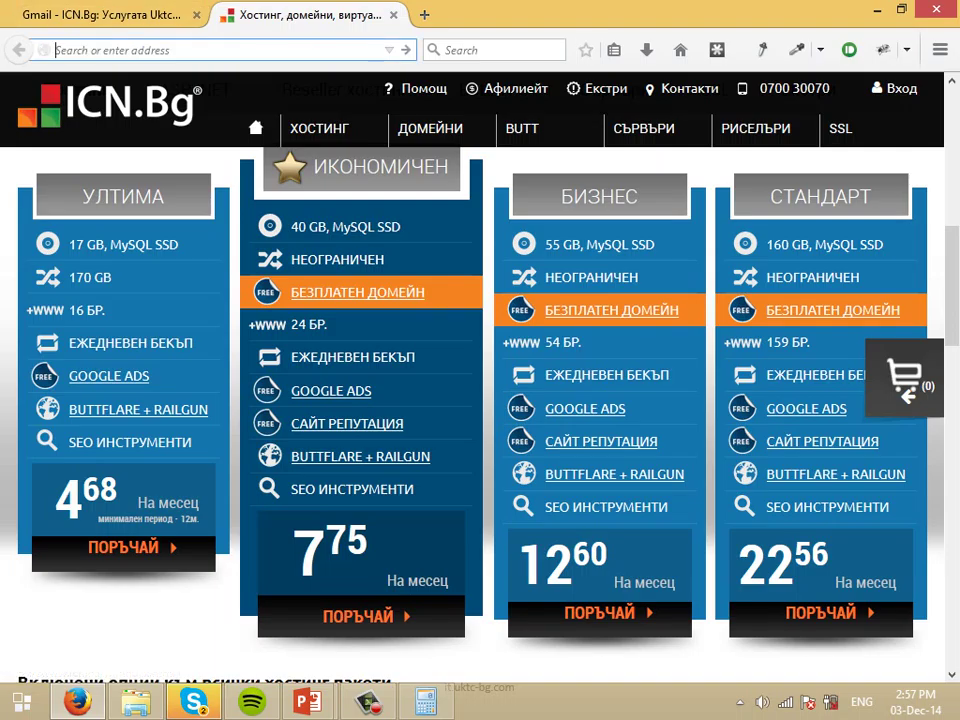
text(demouse)
key(BackSpace)
key(BackSpace)
key(BackSpace)
key(BackSpace)
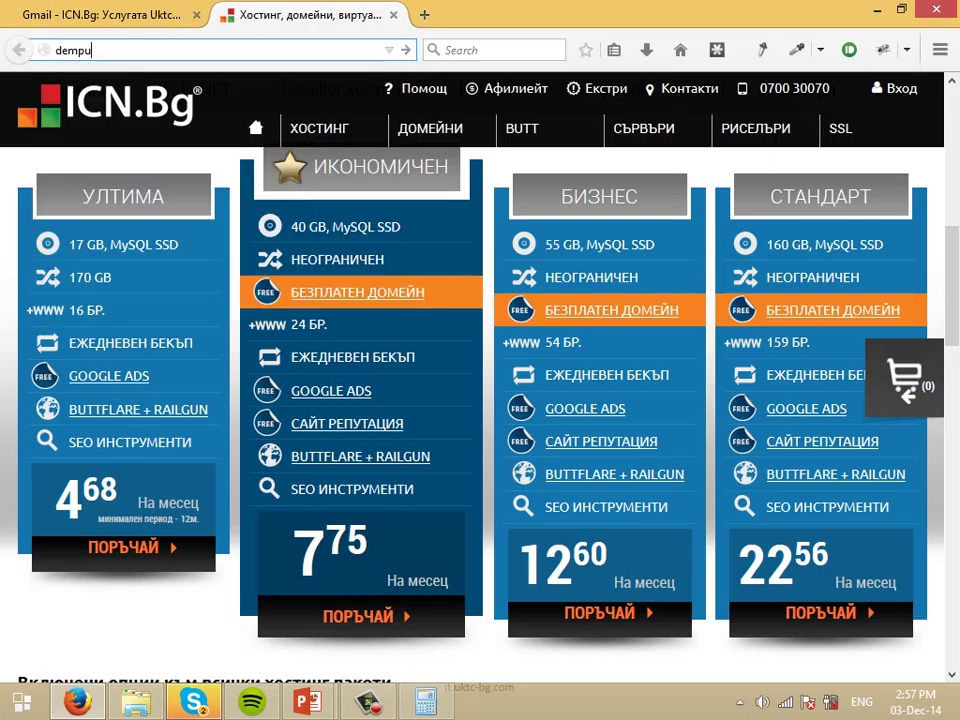
text(o)
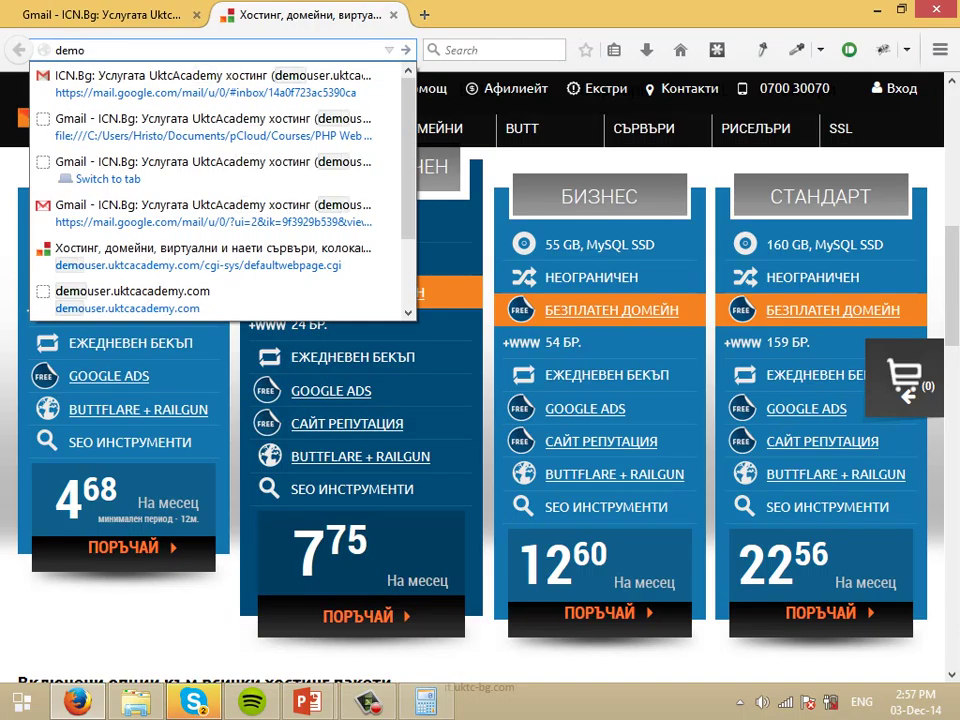
text(user.)
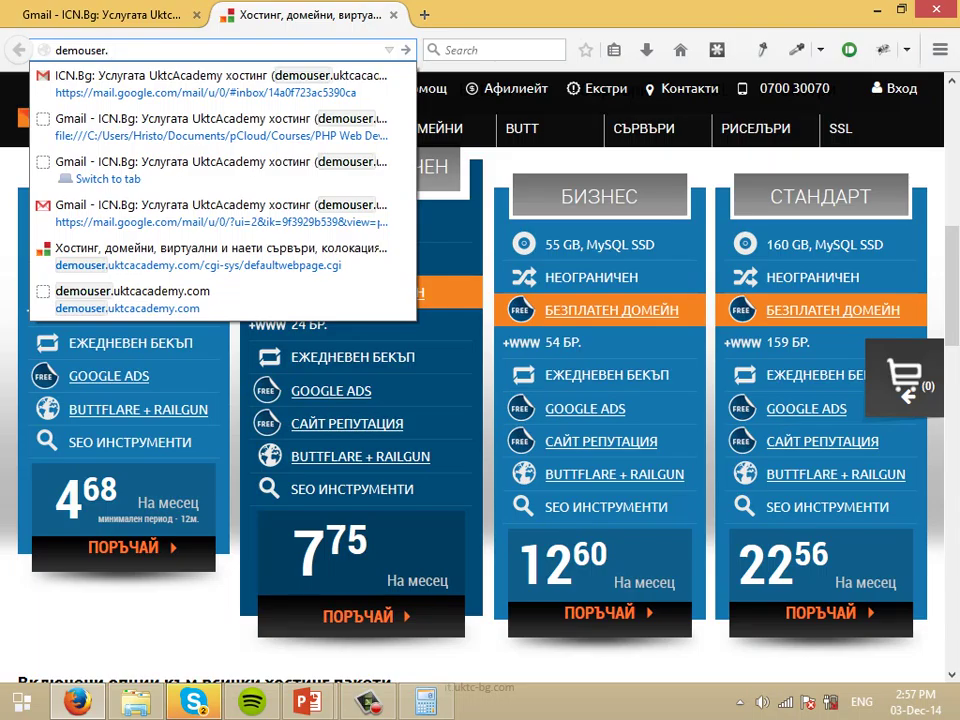
text(uktcacadem)
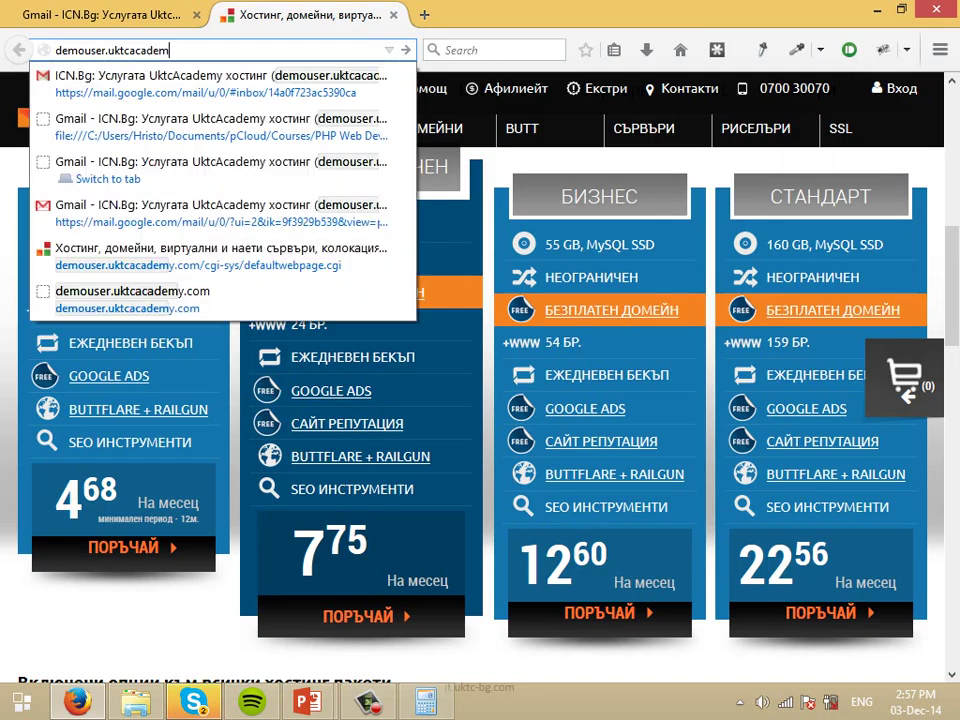
text(y.com)
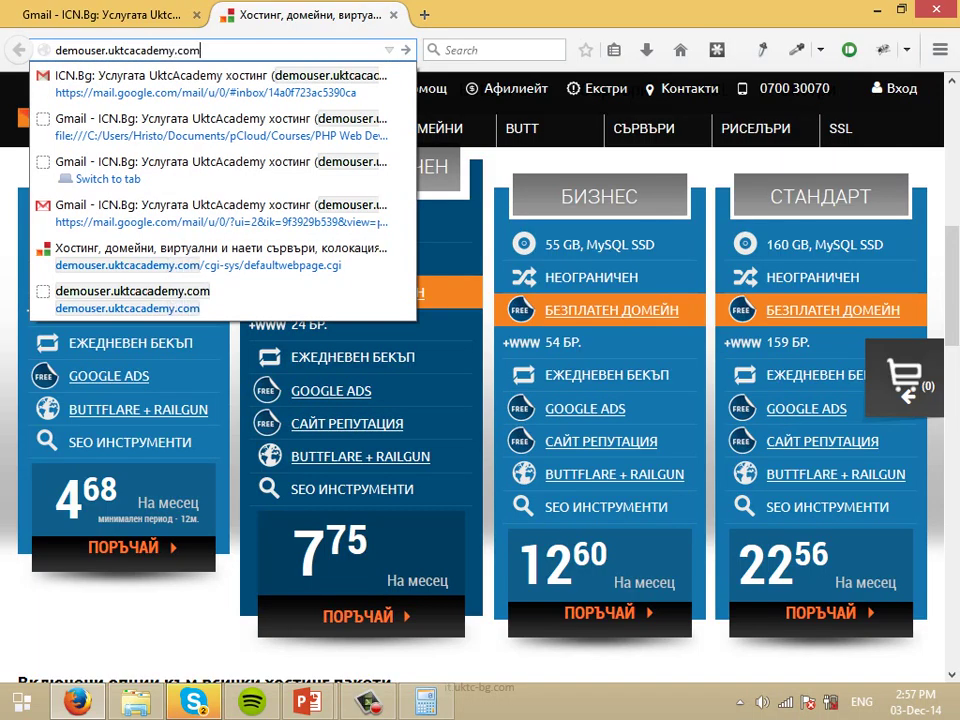
text(:2082)
key(Return)
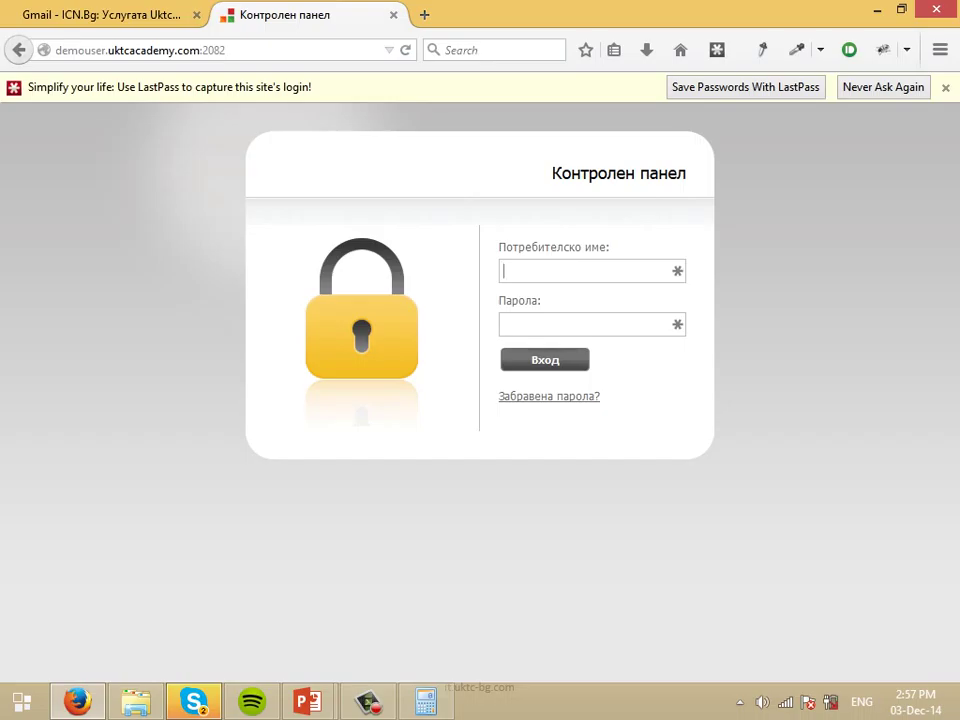
In the invoice email tab, select the hosting username in the credentials section.
key(ctrl+Tab)
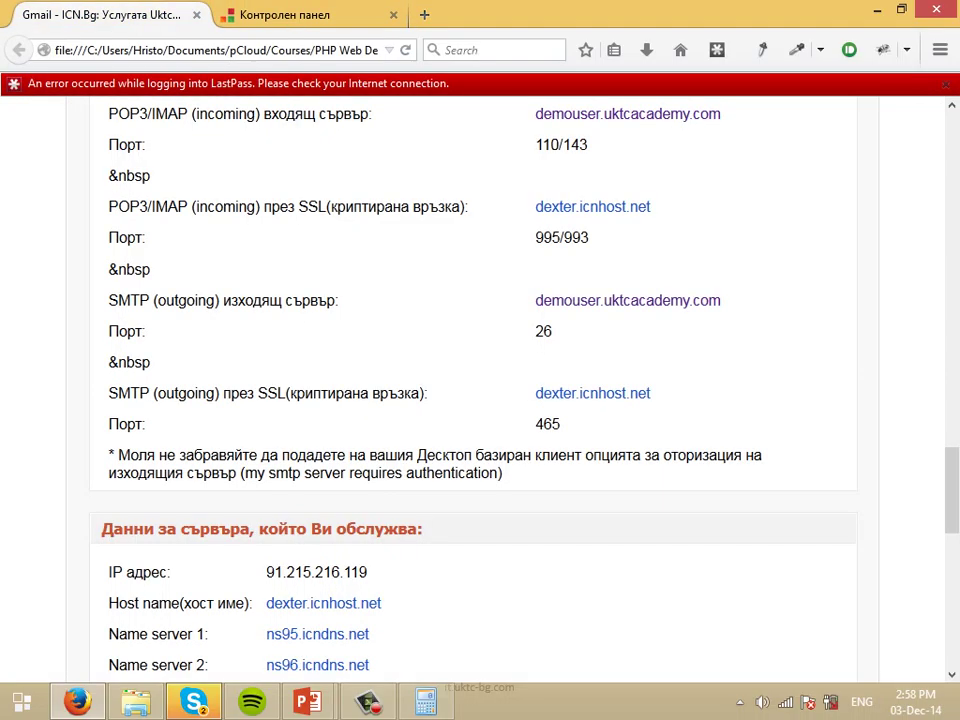
scroll(480, 390, up, 10)
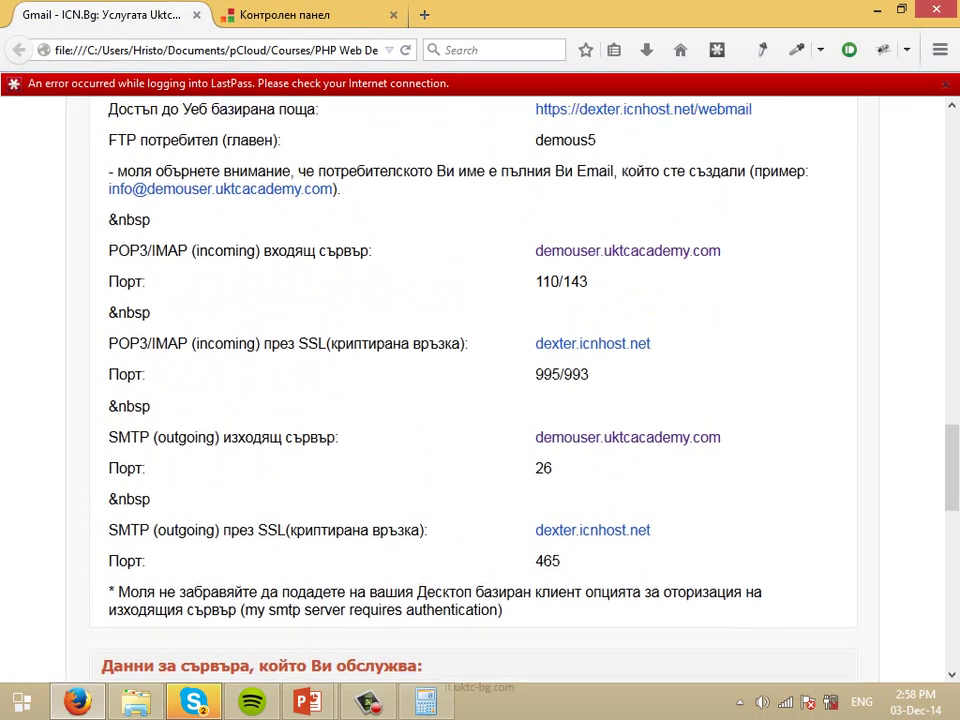
scroll(480, 390, up, 1)
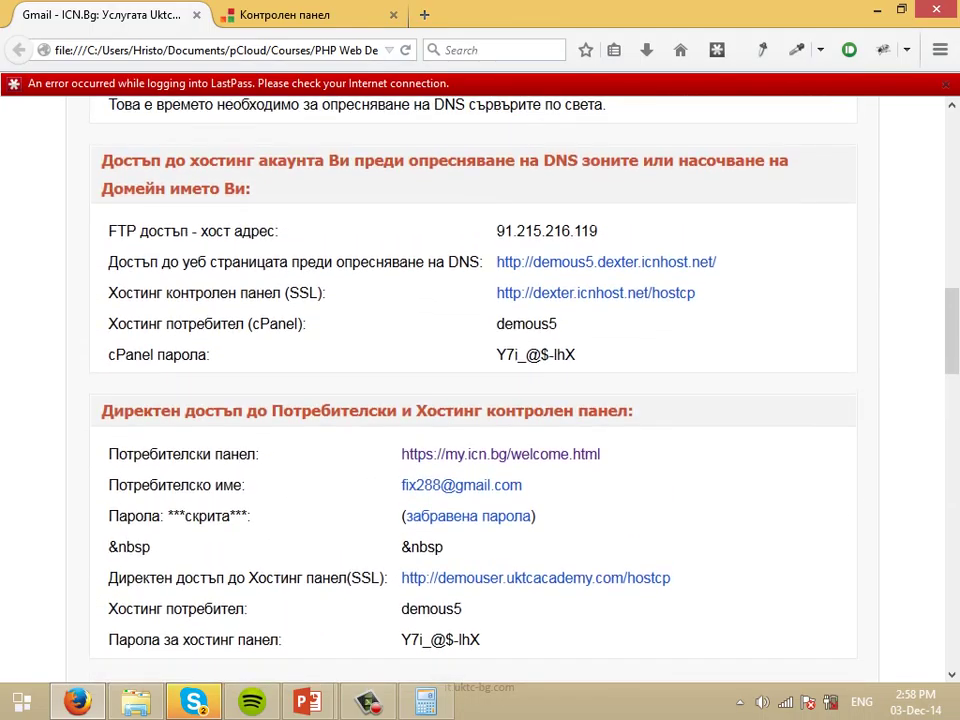
scroll(480, 390, down, 1)
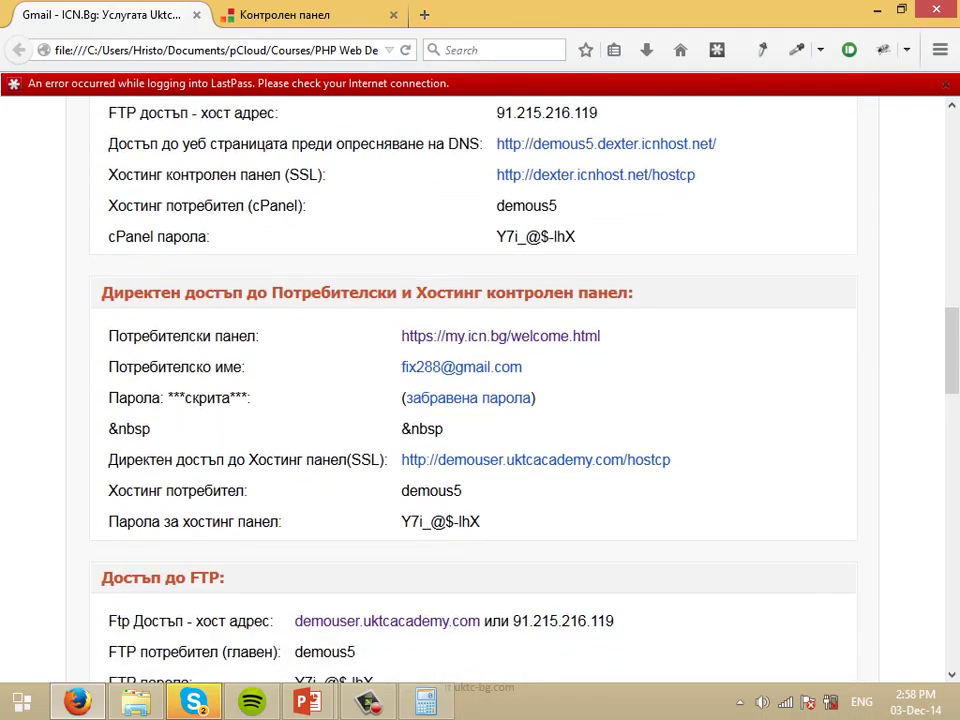
double_click(431, 490)
key(ctrl+c)
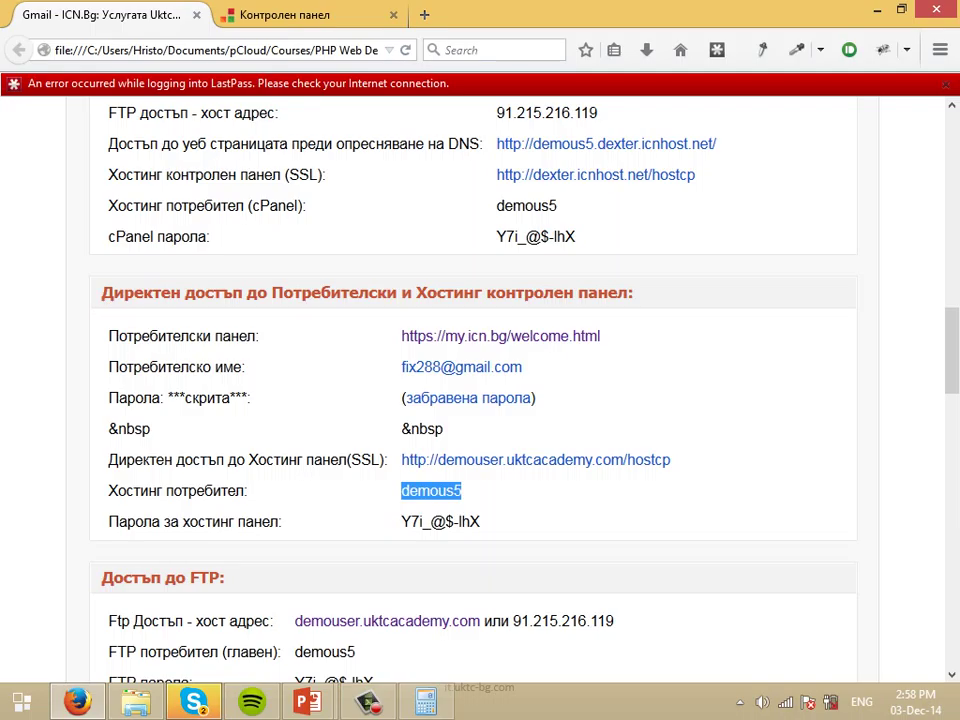
Paste the hosting username into the login tab and select the panel password in the details.
key(ctrl+Tab)
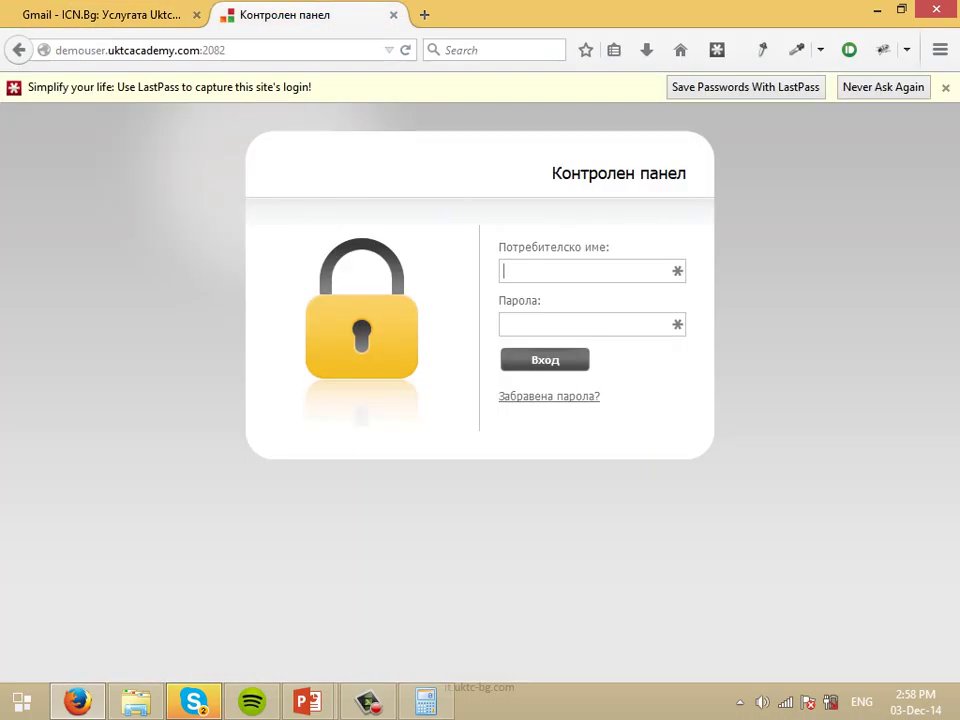
key(ctrl+v)
key(ctrl+Tab)
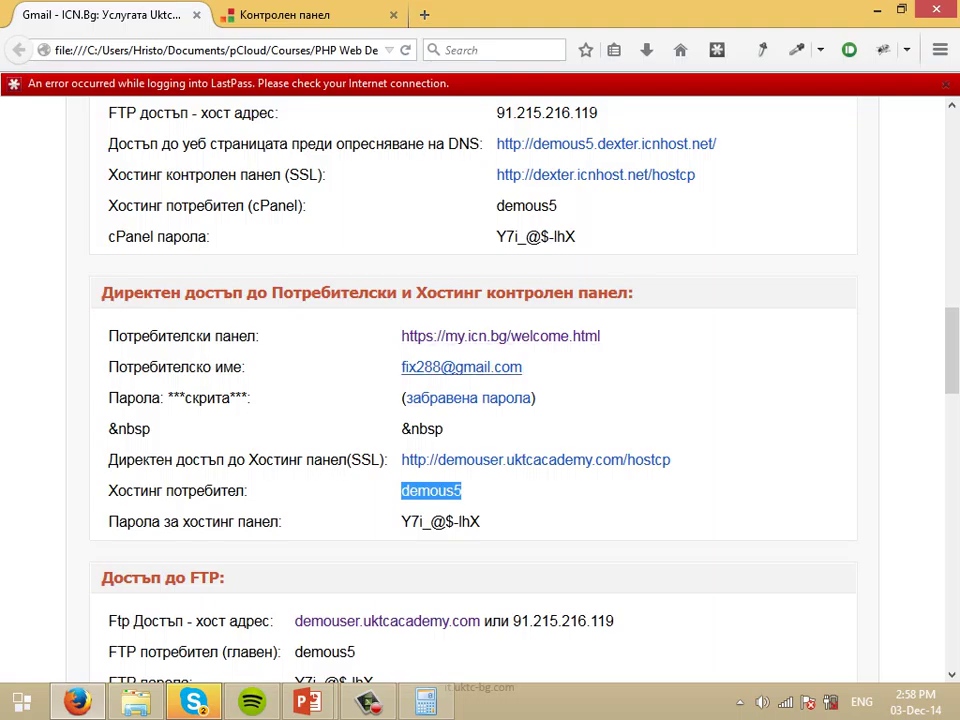
drag(400, 521, 481, 521)
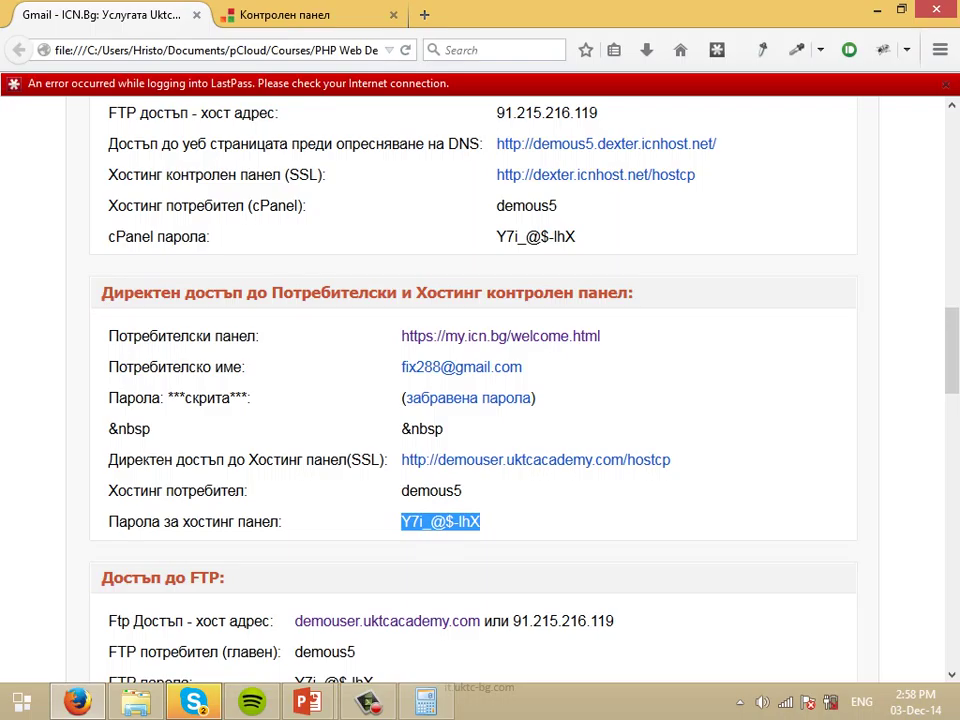
key(ctrl+Tab)
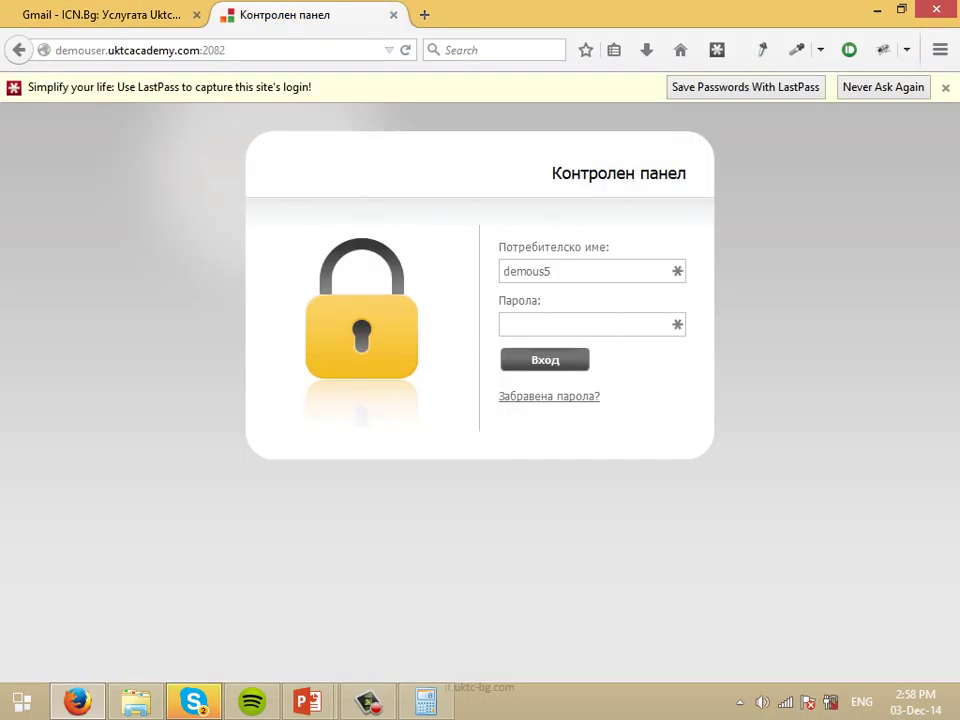
Reload the cPanel login and submit it with the saved username and password.
key(Return)
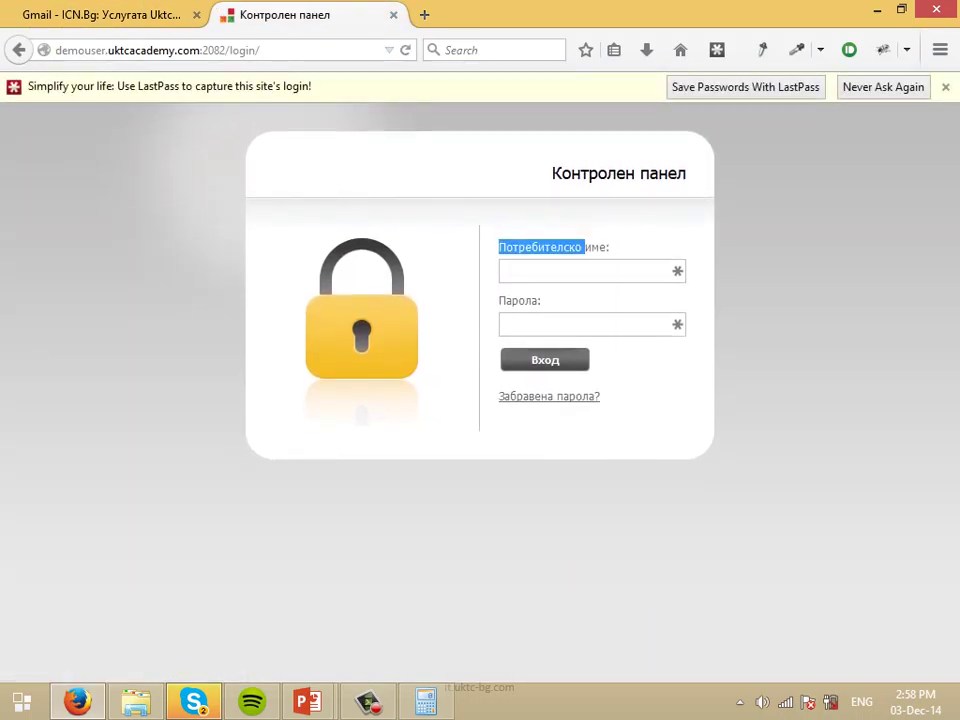
click(540, 271)
text(demp)
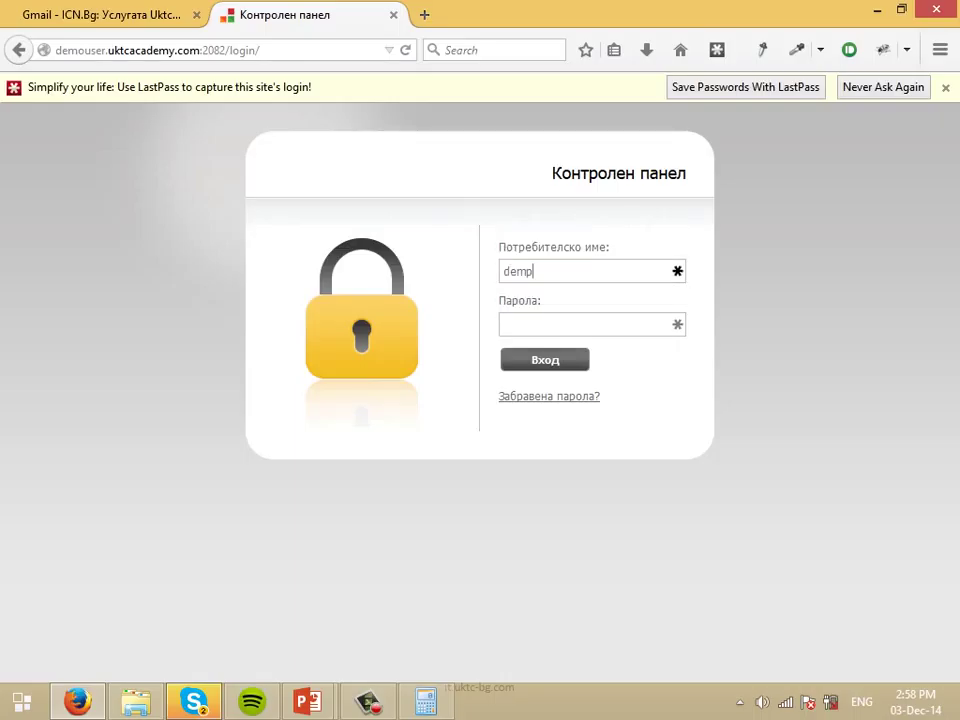
key(BackSpace)
key(Down)
key(Tab)
key(Return)
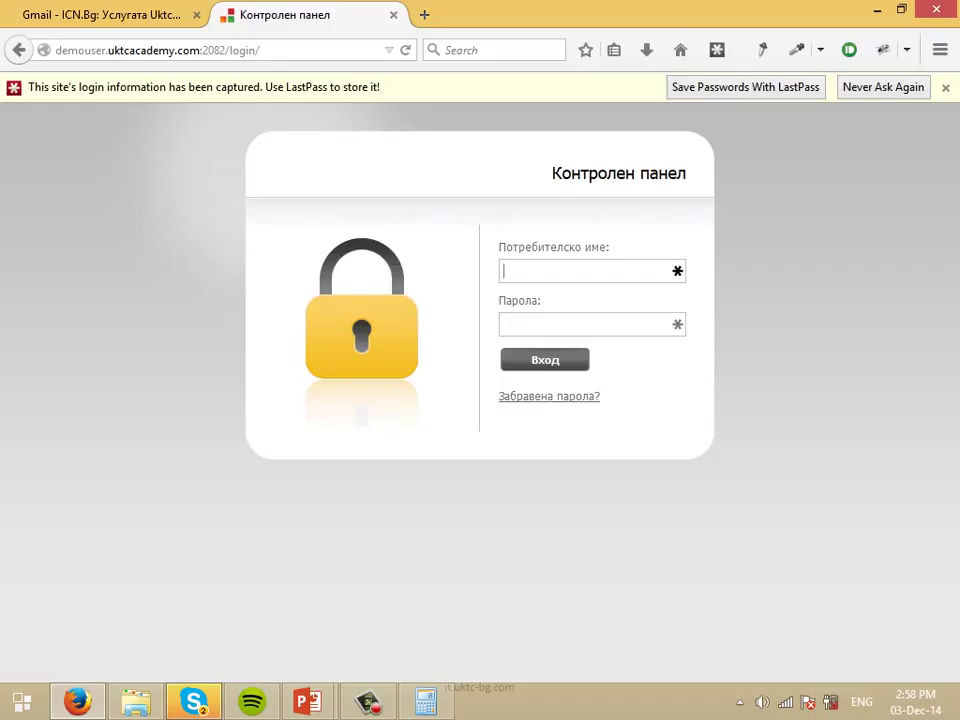
key(Down)
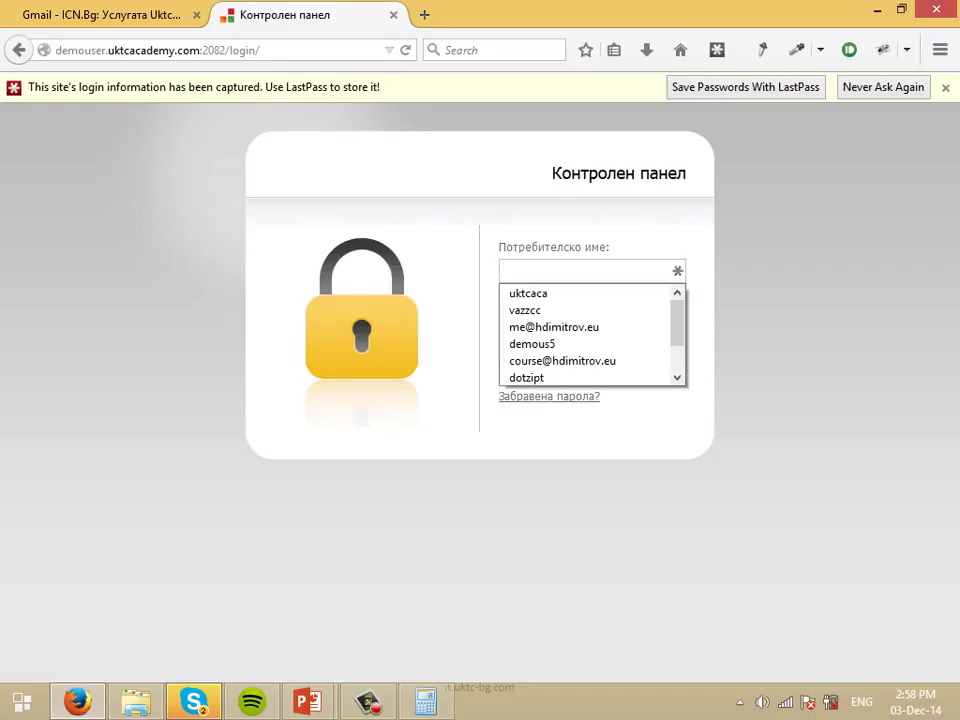
key(Escape)
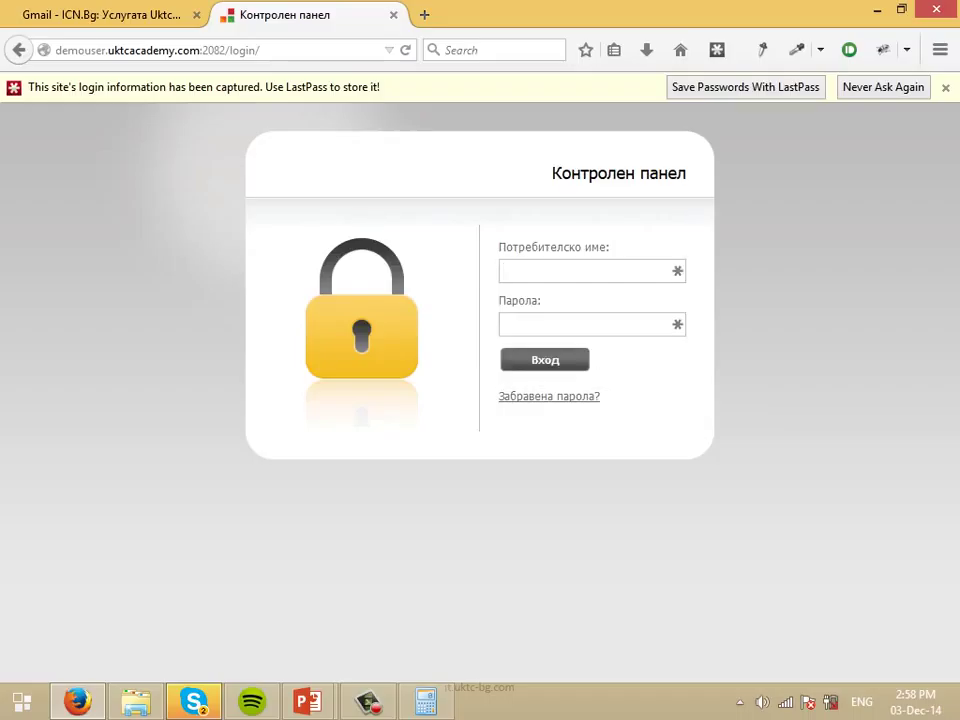
Open a private window and load the cPanel login at demouser.uktcacademy.com:2082/login.
click(940, 50)
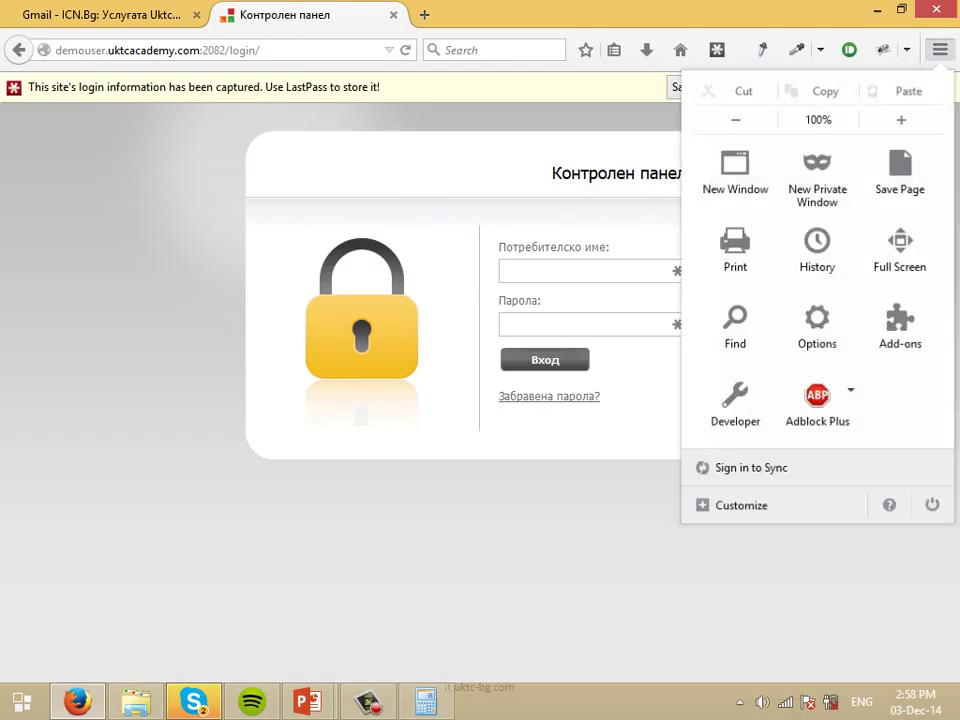
click(940, 50)
key(ctrl+shift+p)
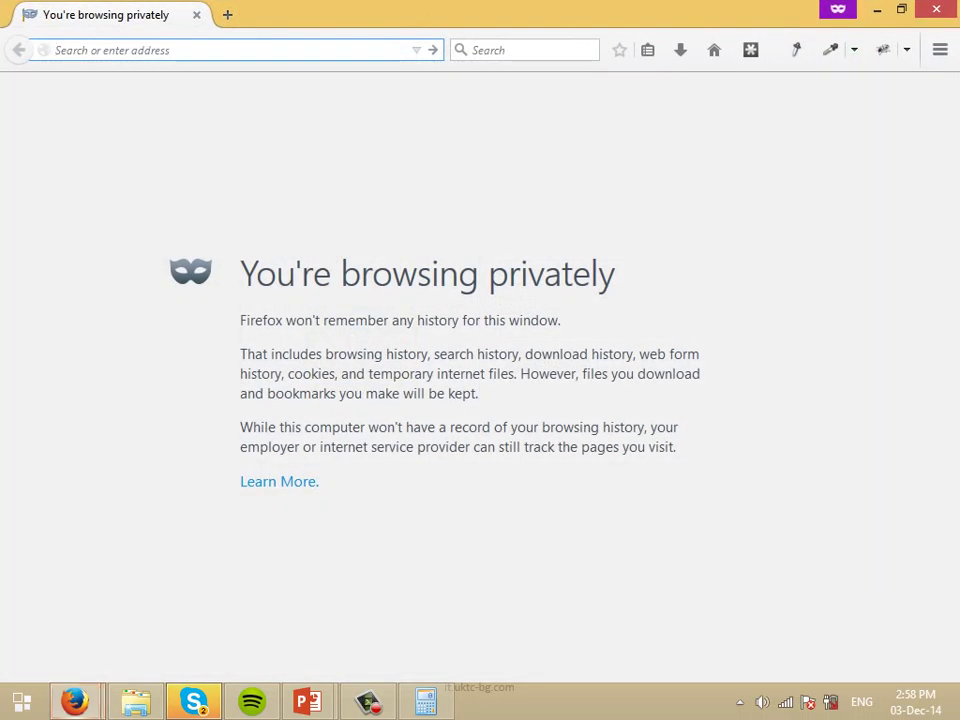
text(u)
key(Escape)
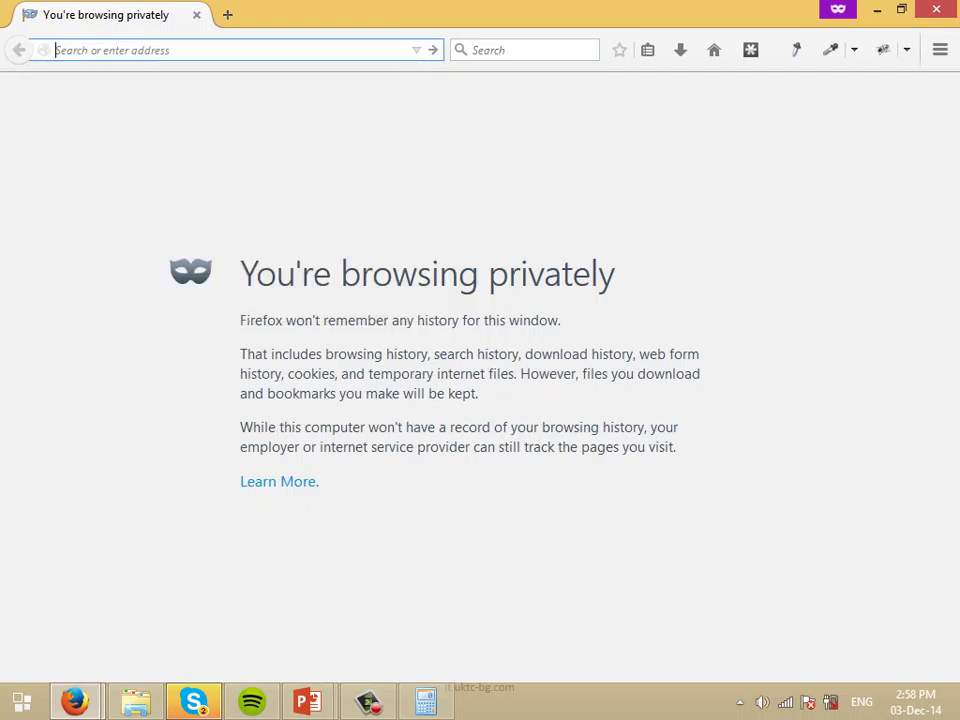
text(demo)
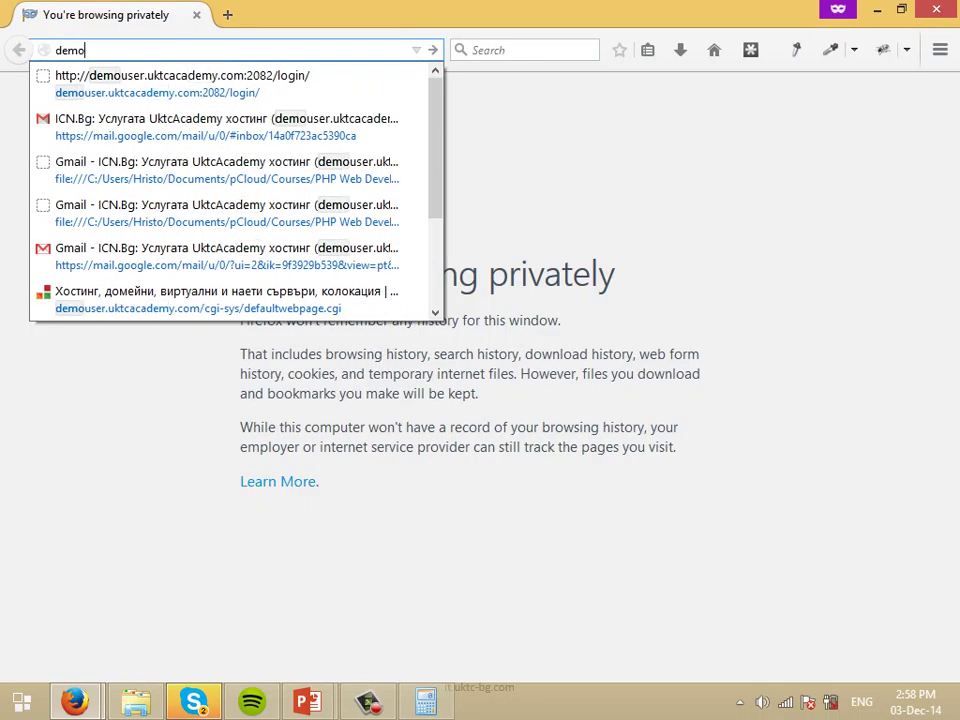
key(Down)
key(Return)
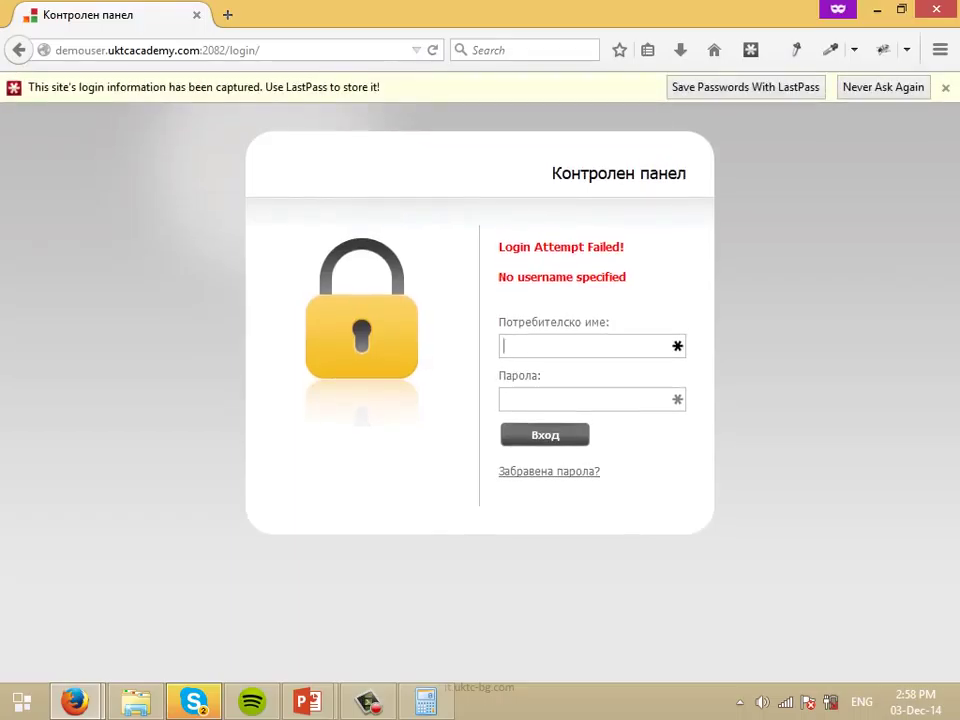
Fill in the saved hosting username, paste the password and submit the login.
text(uk)
key(BackSpace)
key(BackSpace)
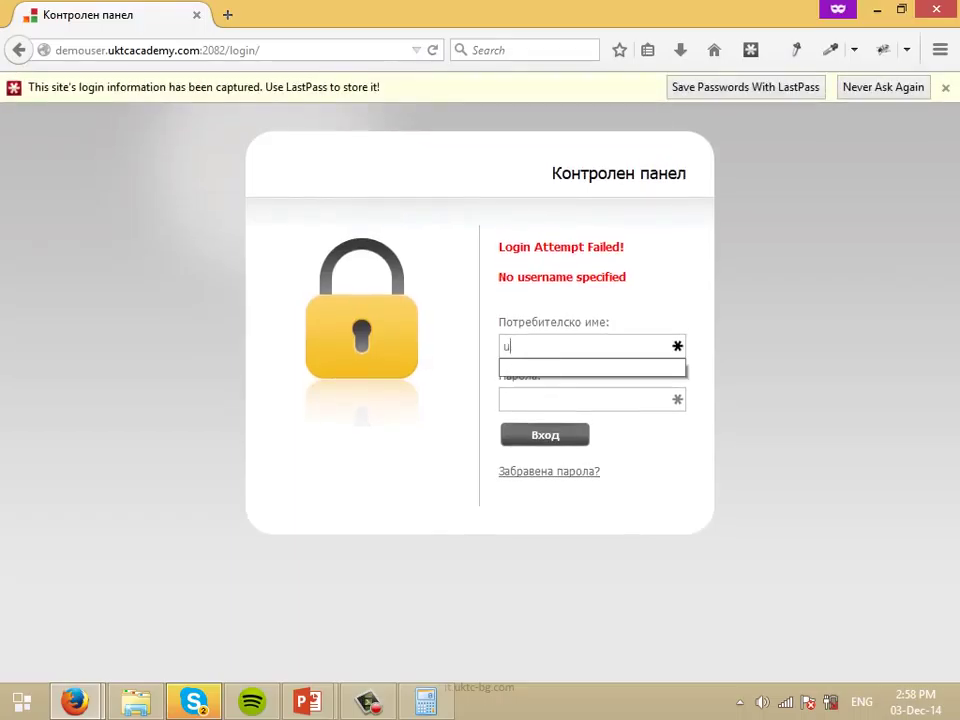
text(de)
key(Down)
key(Tab)
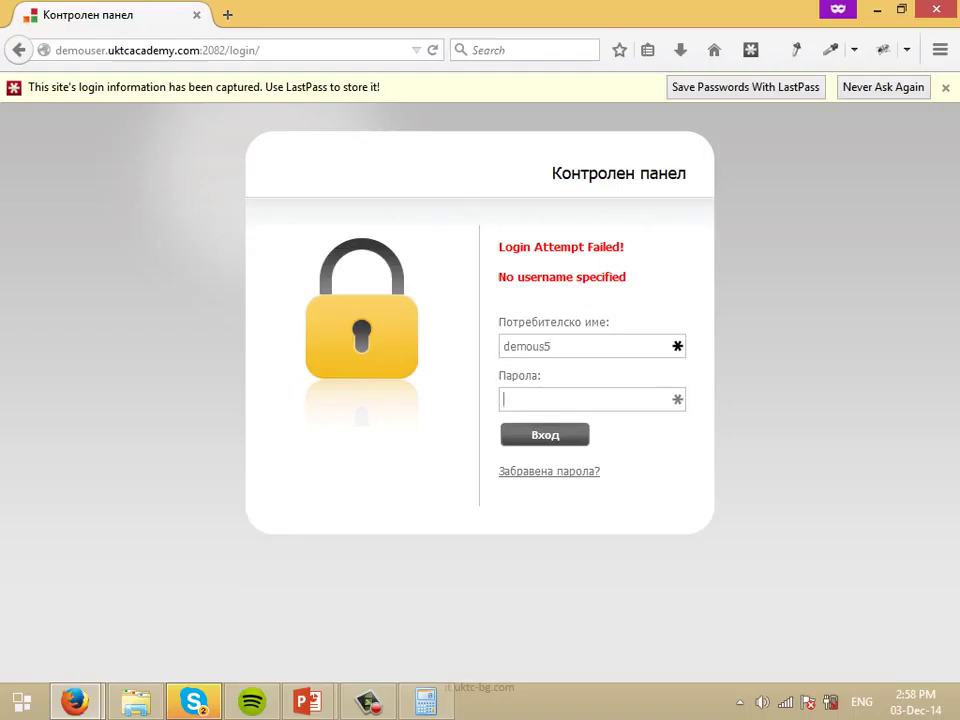
key(ctrl+v)
key(Return)
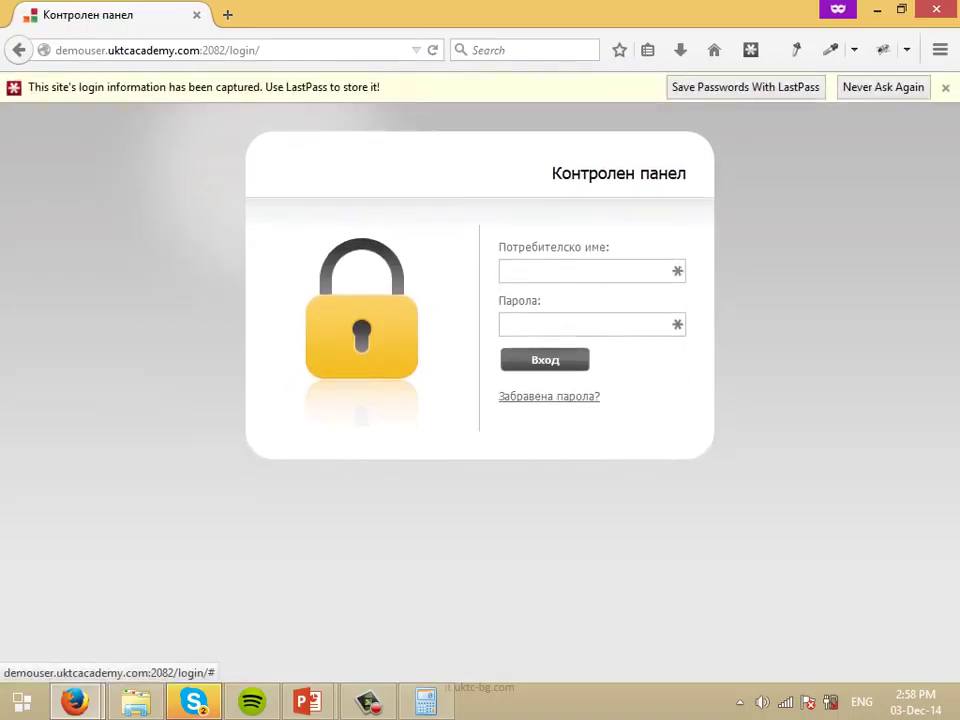
Retype the hosting username, paste the password, then return to the hosting-info tab.
key(ctrl+v)
key(ctrl+a)
key(BackSpace)
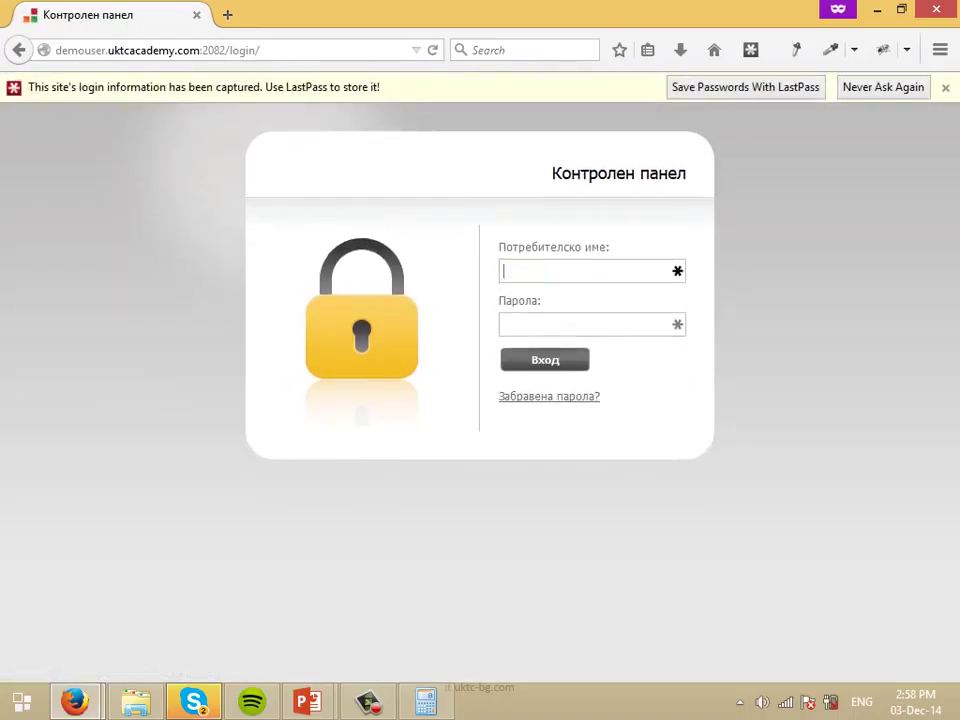
text(demous5)
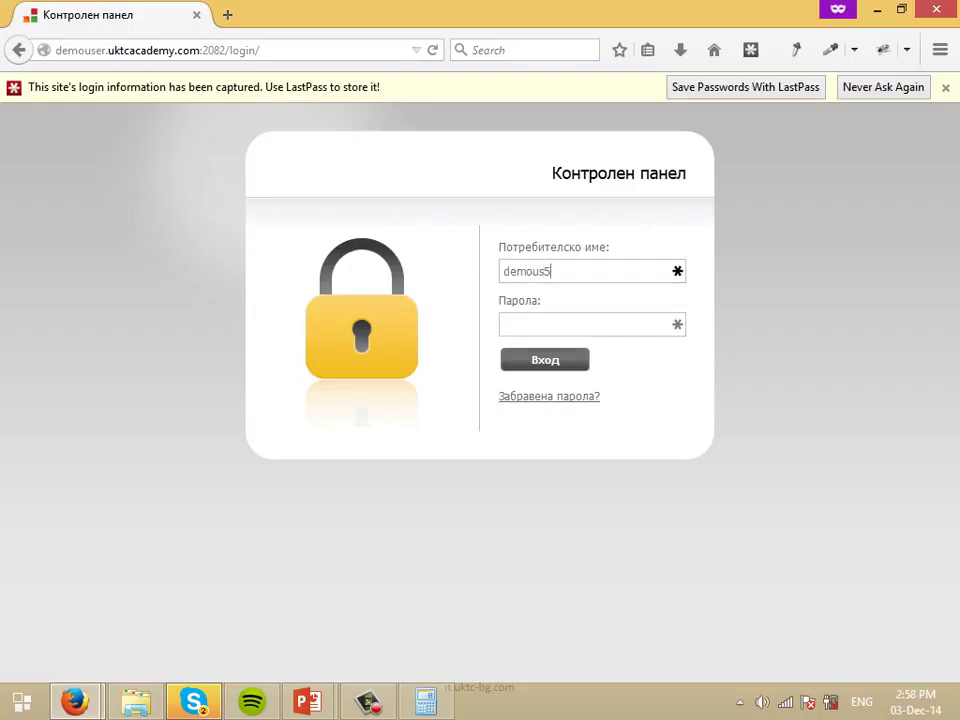
key(Tab)
key(ctrl+v)
mouse_move(80, 700)
click(120, 575)
key(ctrl+Tab)
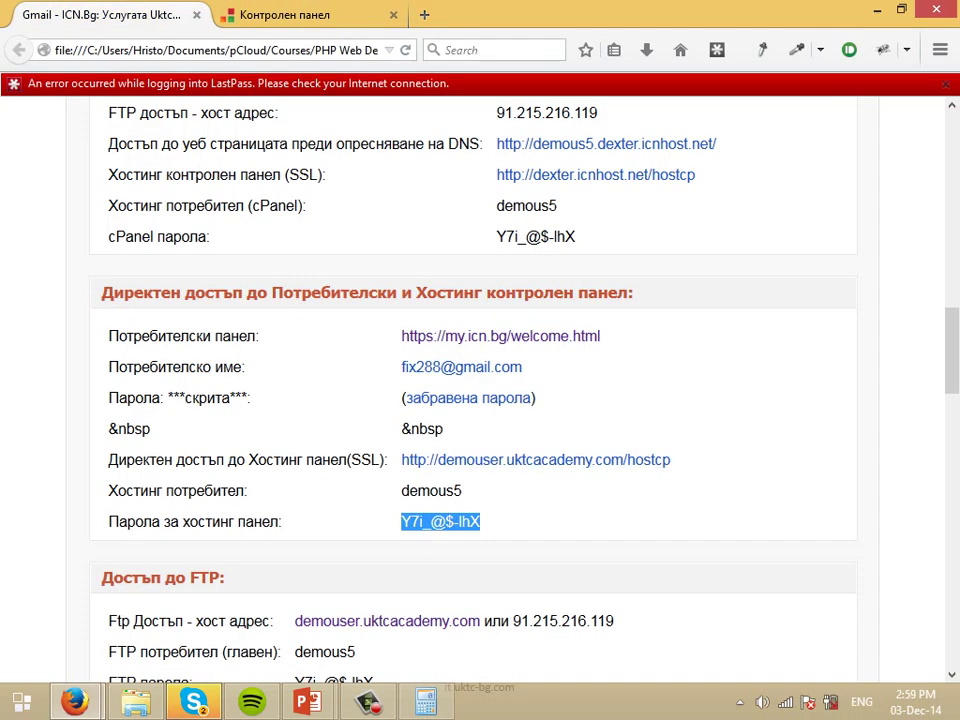
Copy the hosting panel password and paste it into the login window.
right_click(456, 259)
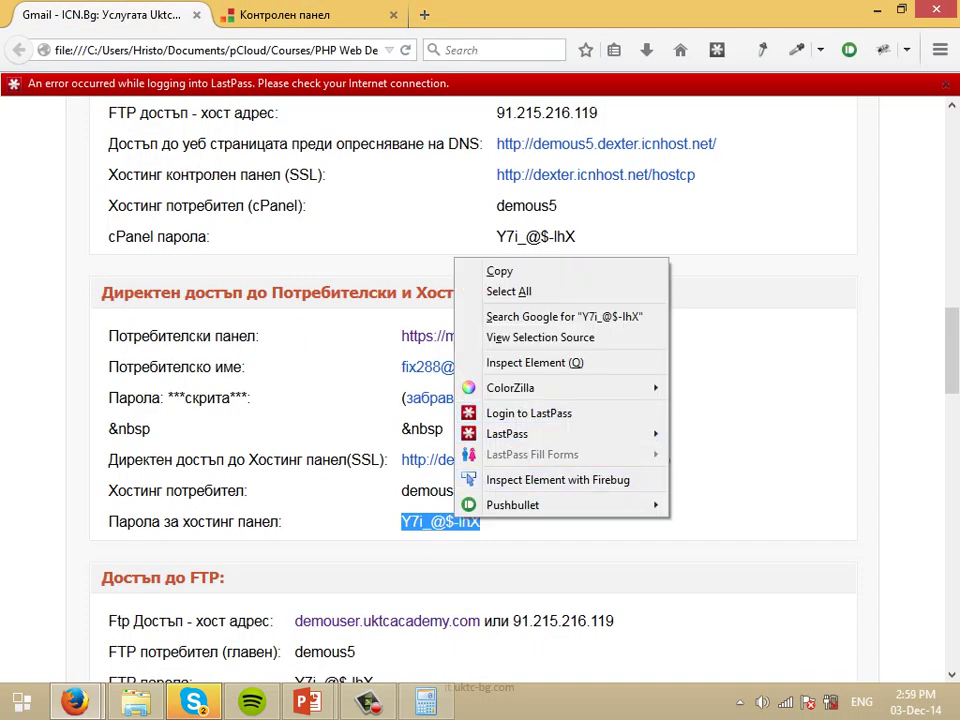
key(c)
key(alt+Tab)
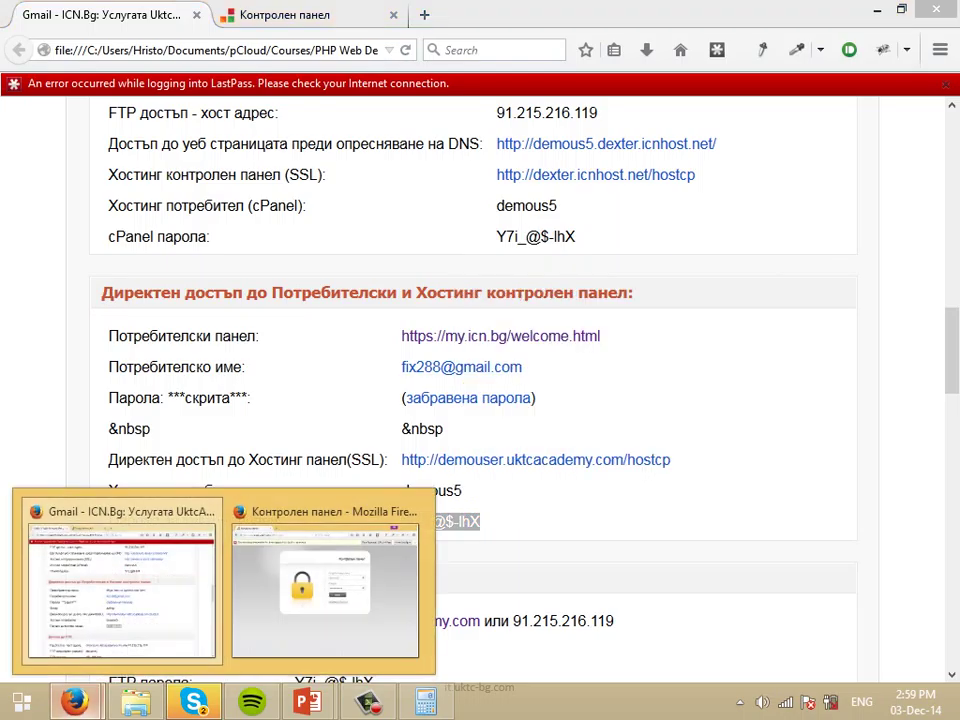
click(590, 325)
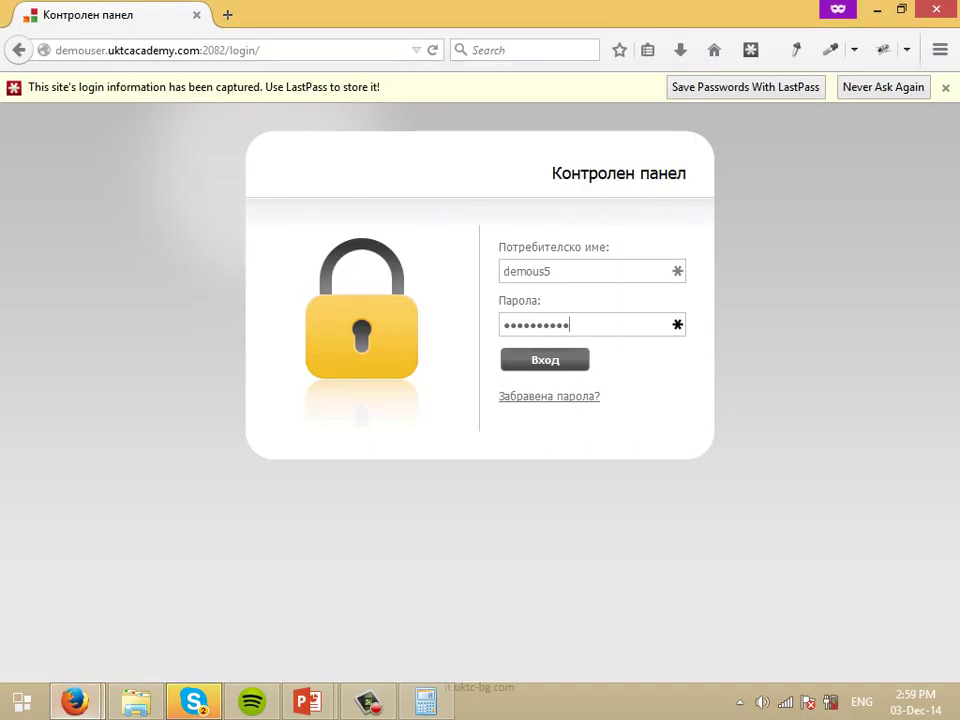
key(shift+Tab)
key(ctrl+v)
Replace the username with the saved suggestion and submit the cPanel login again.
key(ctrl+a)
text(demo)
key(BackSpace)
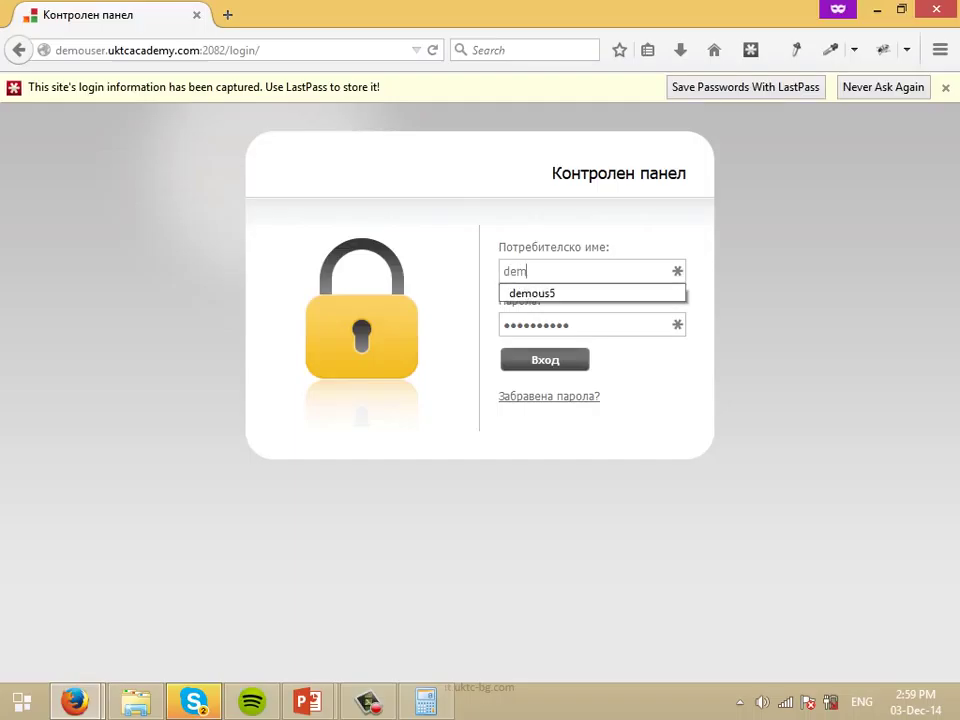
key(Down)
key(Return)
key(Tab)
key(Return)
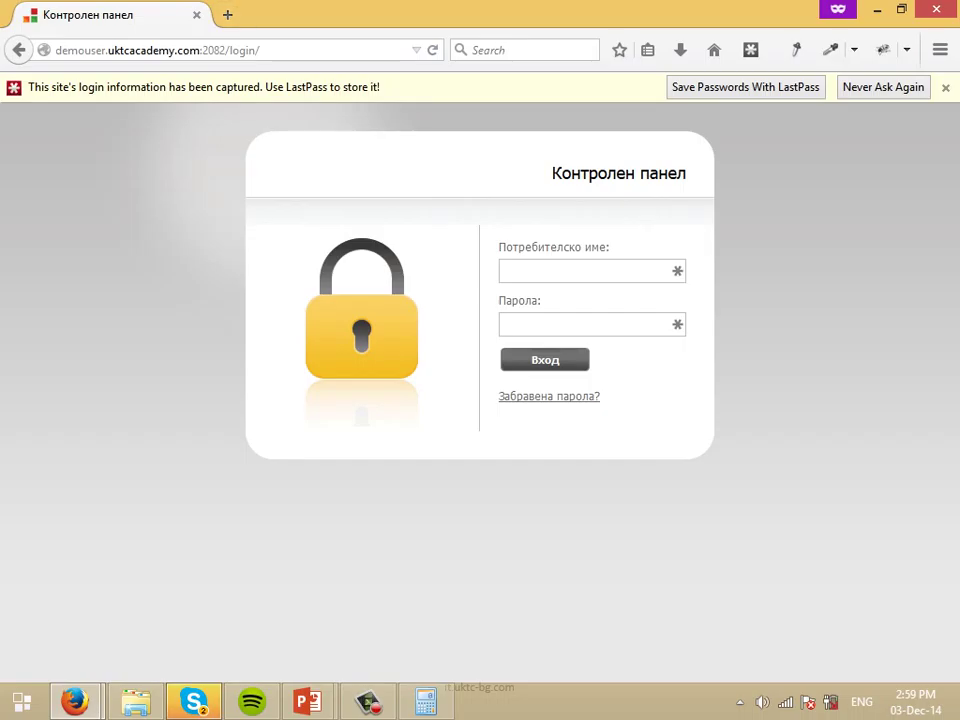
Trim the address to the domain with a /cgi-sys path, then return to the hosting details.
double_click(245, 50)
key(BackSpace)
key(BackSpace)
key(BackSpace)
key(BackSpace)
key(BackSpace)
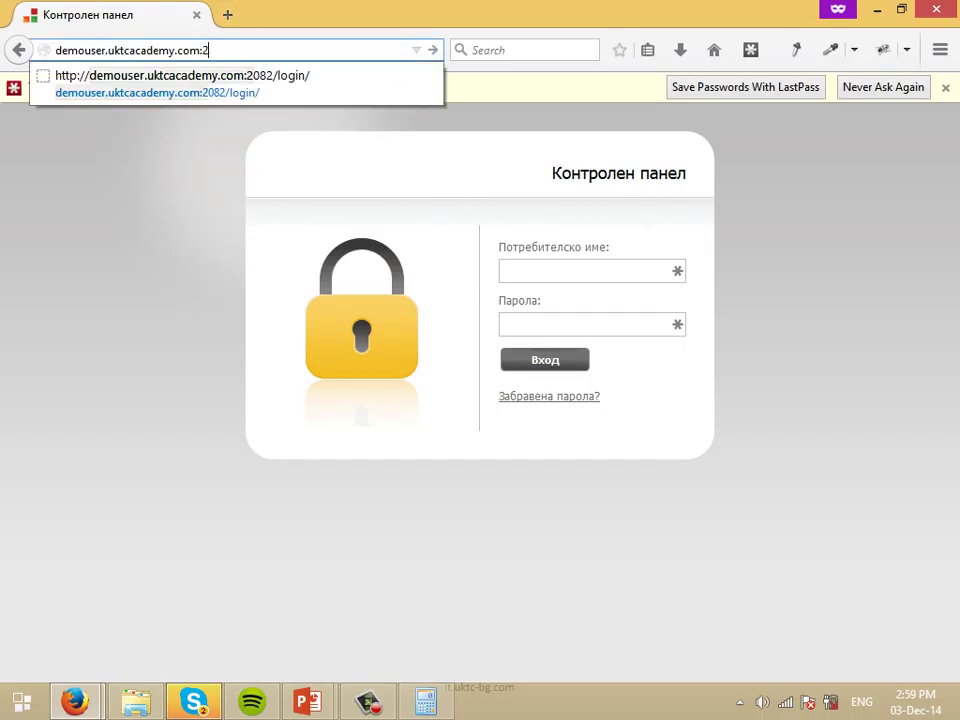
key(BackSpace)
key(BackSpace)
key(BackSpace)
text(m)
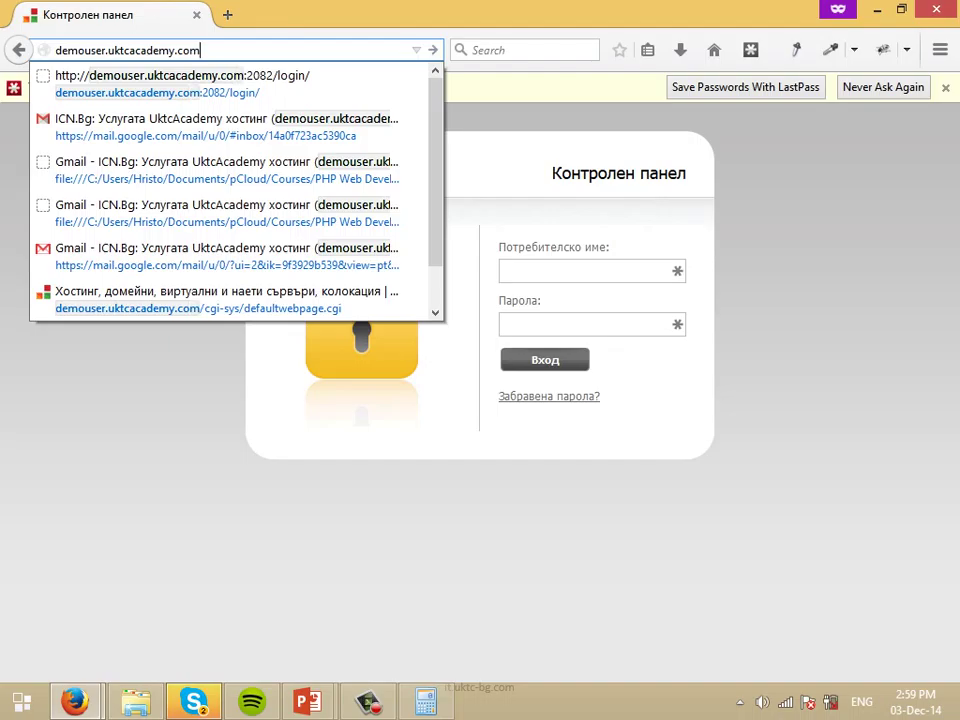
text(/c)
key(Down)
key(alt+Tab)
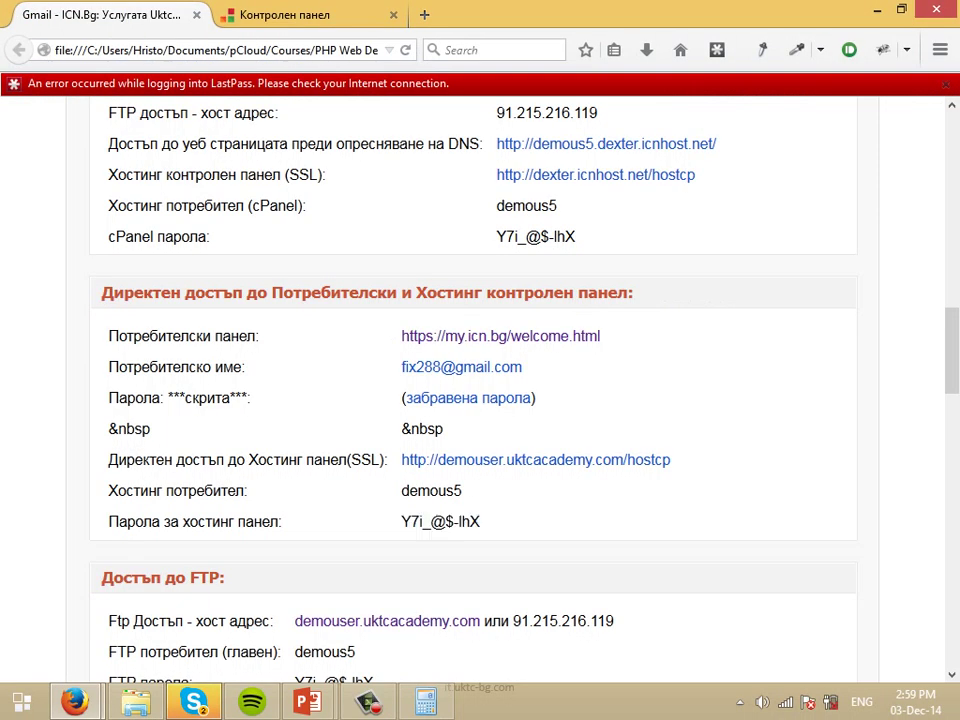
Change the address path to /hostcp, redirecting to the login at ocean.icnhost.net:2083.
key(alt+Tab)
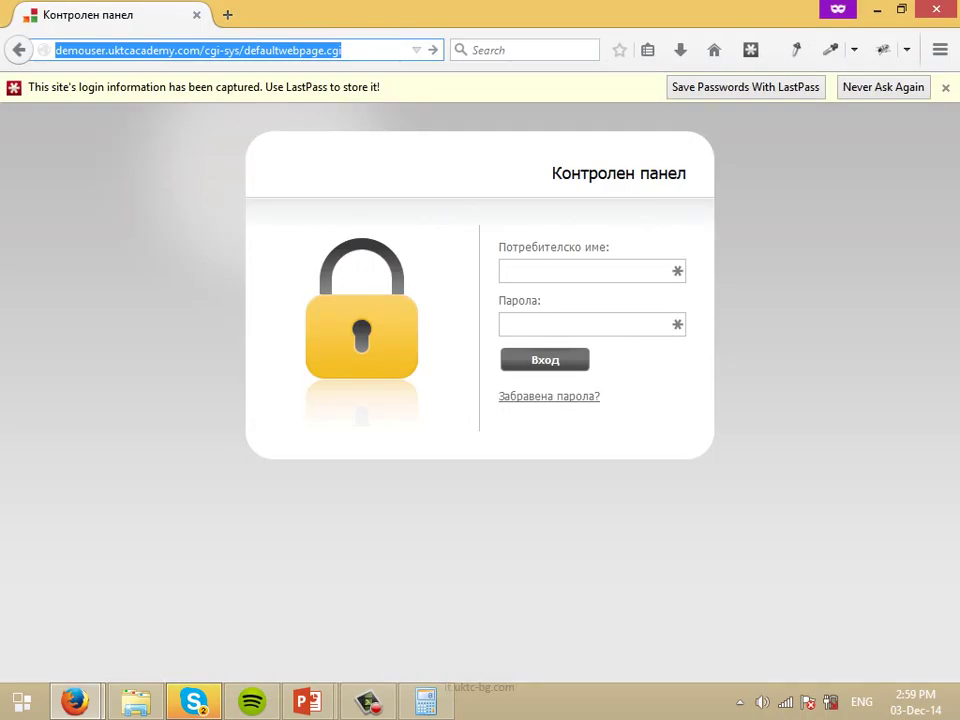
key(End)
key(shift+Left)
key(shift+Left)
key(shift+Left)
key(shift+Left)
key(shift+Left)
key(shift+Left)
key(shift+Left)
key(shift+Left)
key(shift+Left)
key(shift+Left)
key(shift+Left)
key(shift+Left)
key(shift+Left)
key(shift+Left)
key(shift+Left)
key(shift+Left)
key(shift+Left)
key(shift+Left)
key(shift+Left)
key(shift+Left)
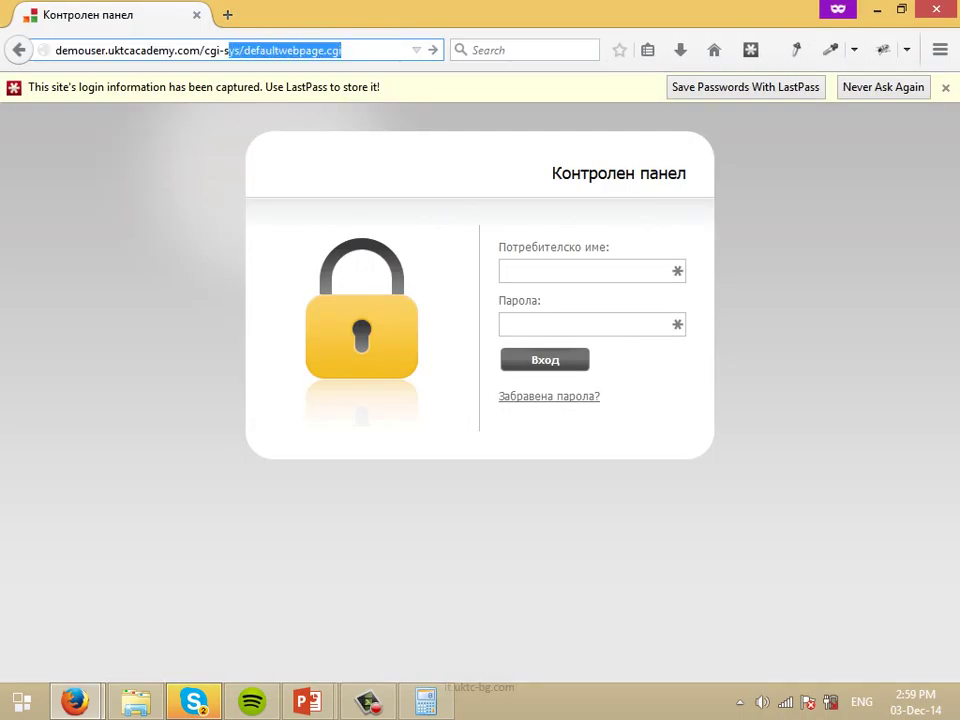
key(shift+Left)
key(shift+Left)
key(shift+Left)
key(shift+Left)
key(shift+Left)
text(hostc)
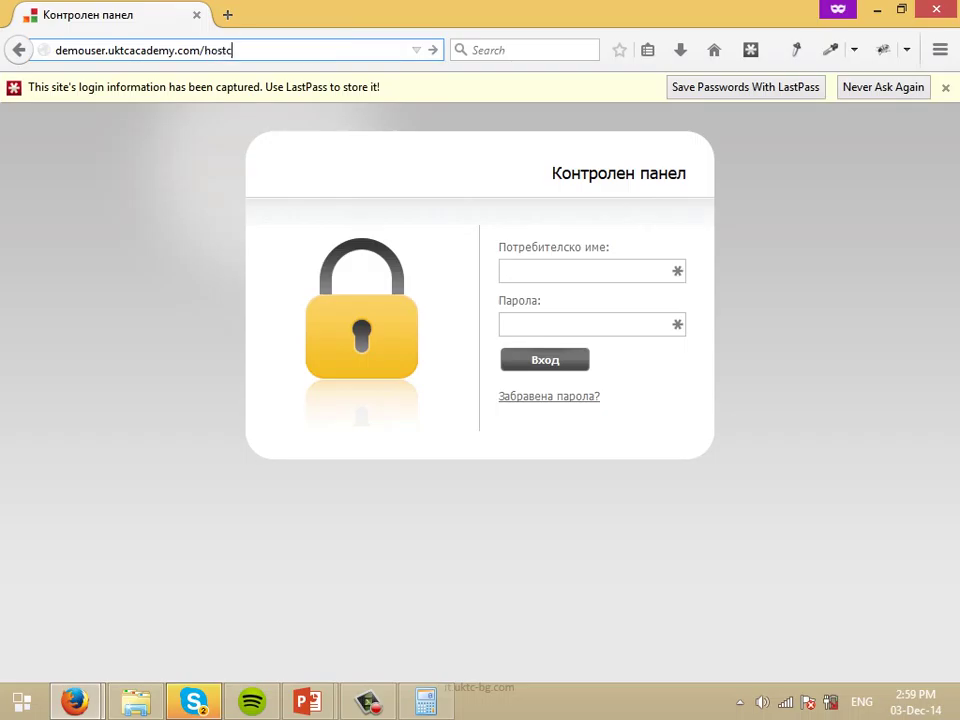
text(p)
key(Return)
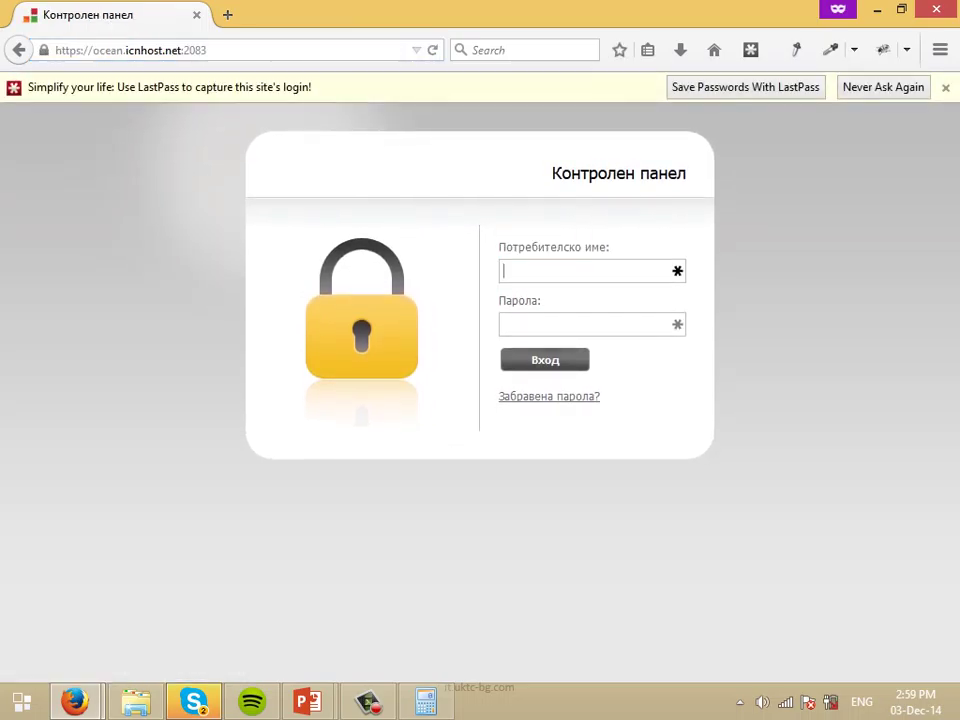
Sign in there with the saved hosting username and the pasted password.
key(Down)
text(demo)
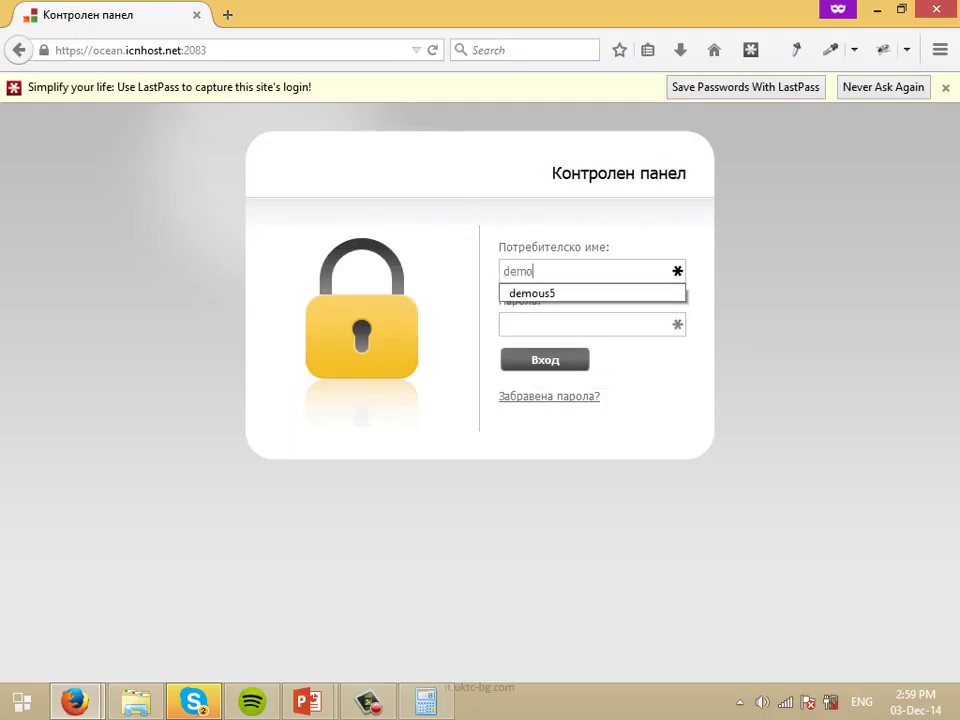
key(Down)
key(Return)
key(Tab)
key(ctrl+v)
key(Return)
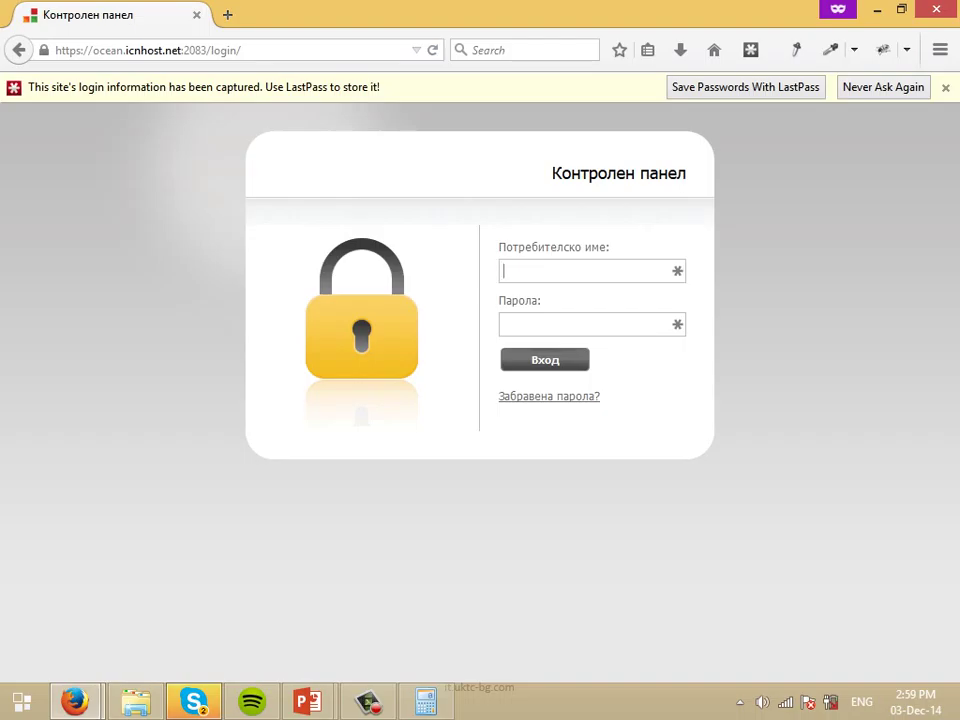
Open another domain's cPanel on port 2082 and submit its username and password.
key(ctrl+l)
text(yg)
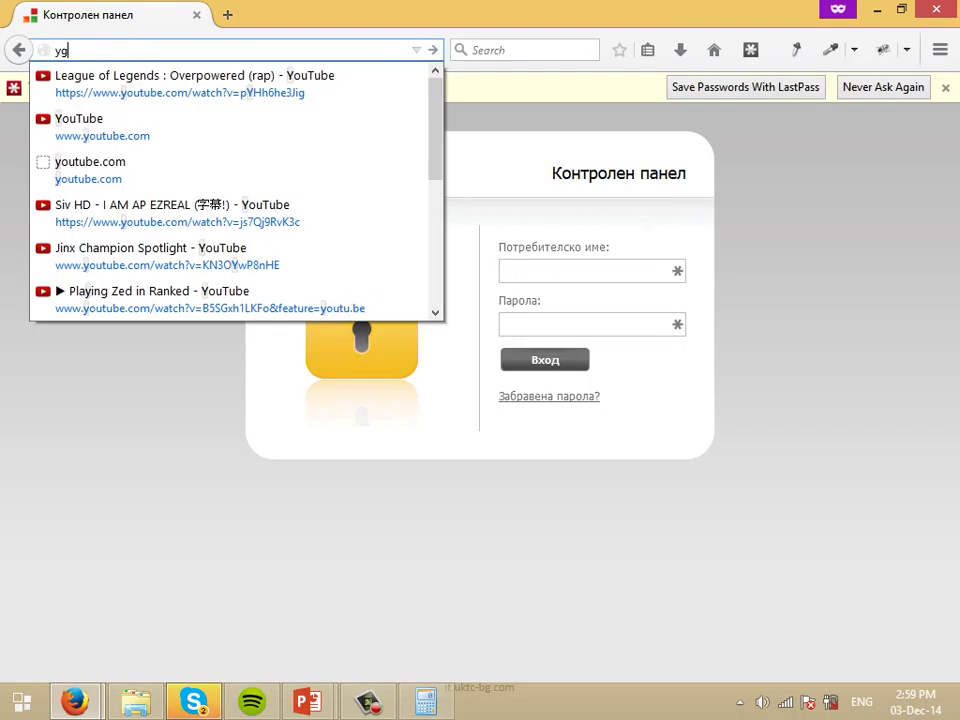
text(eorgiev.com)
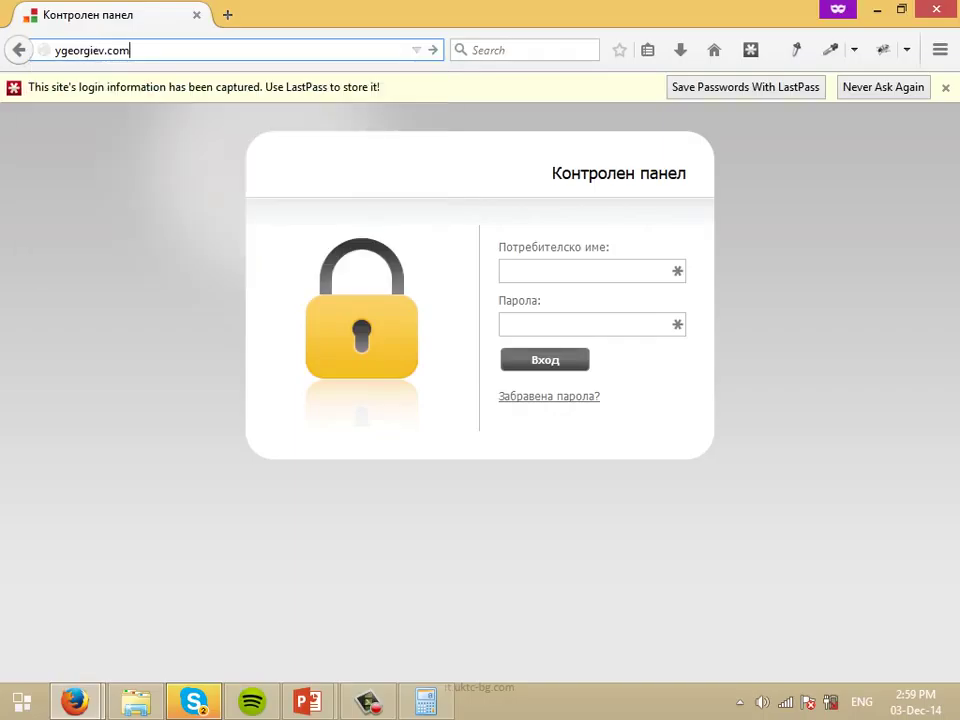
text(:2082)
key(Return)
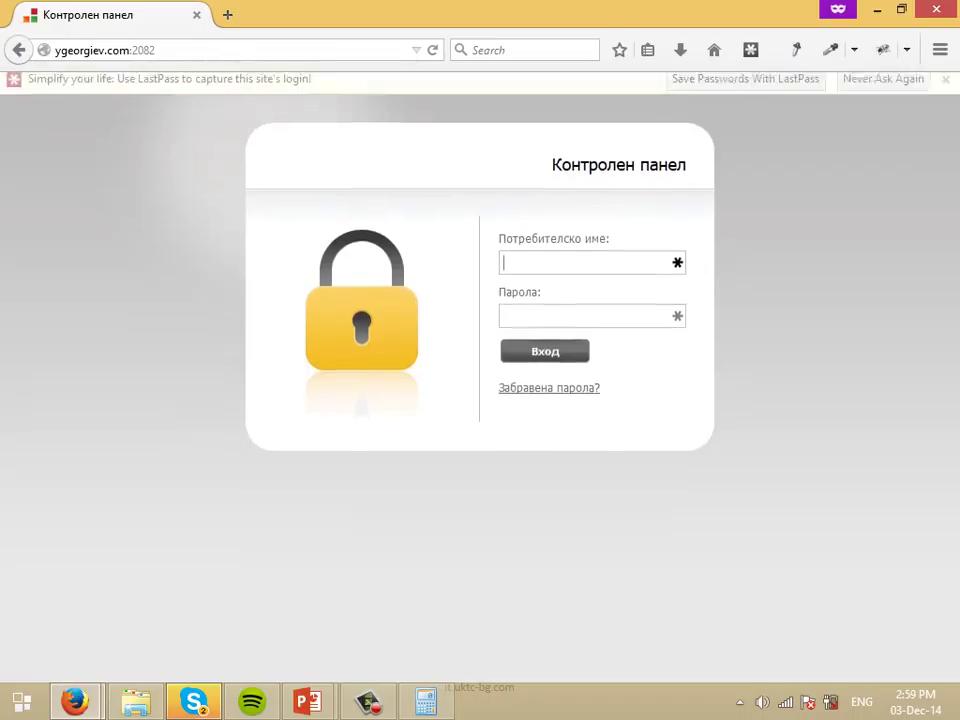
click(590, 324)
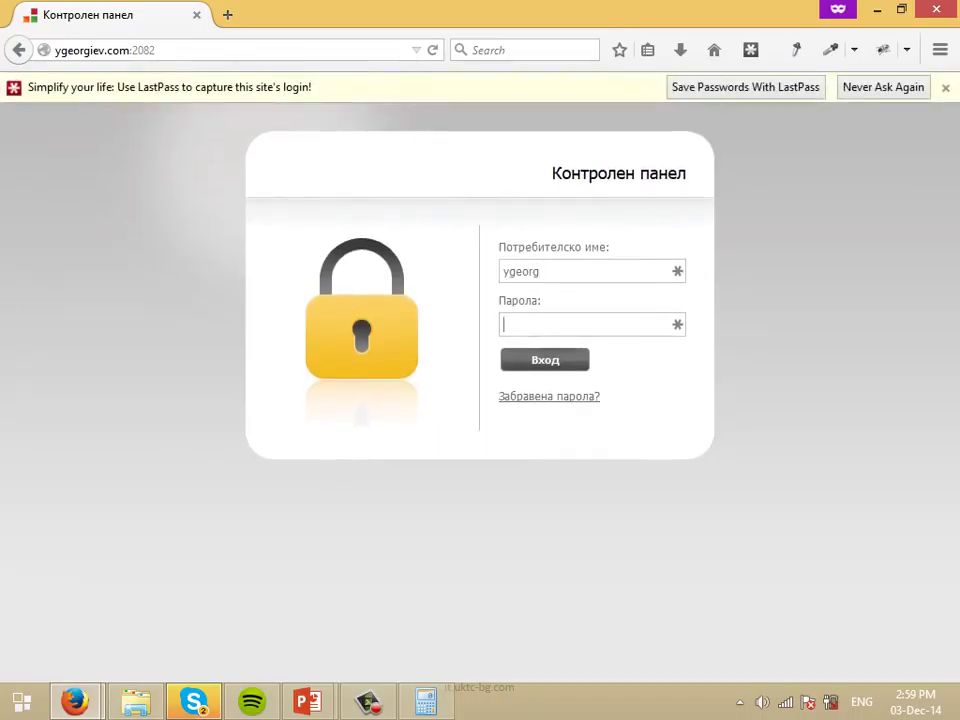
key(shift+Tab)
key(End)
text(••••••••••)
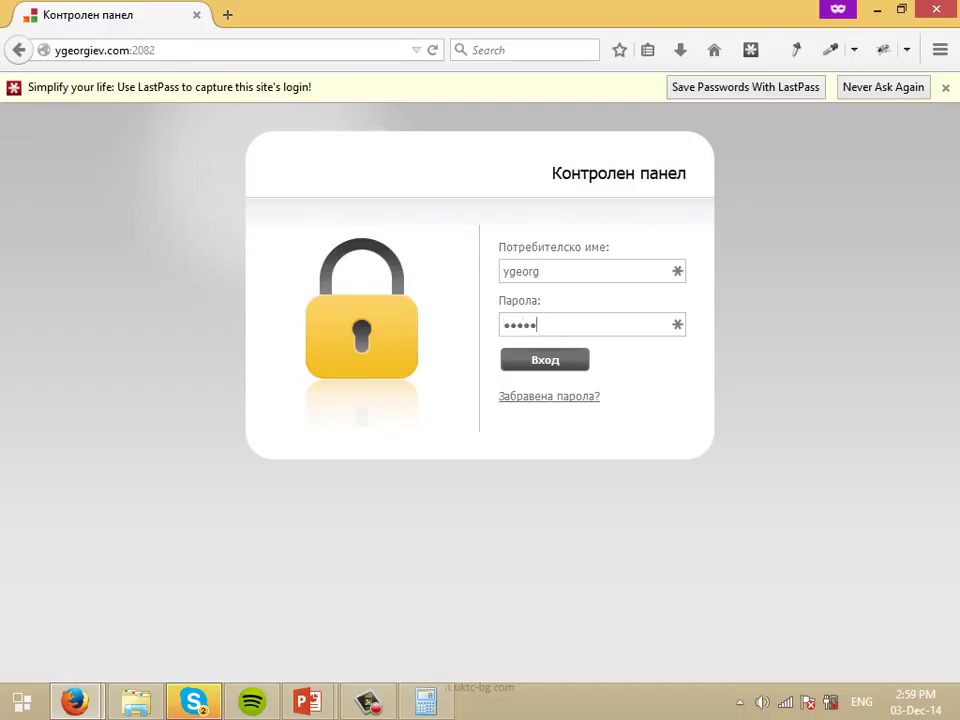
text(•••••••)
key(Return)
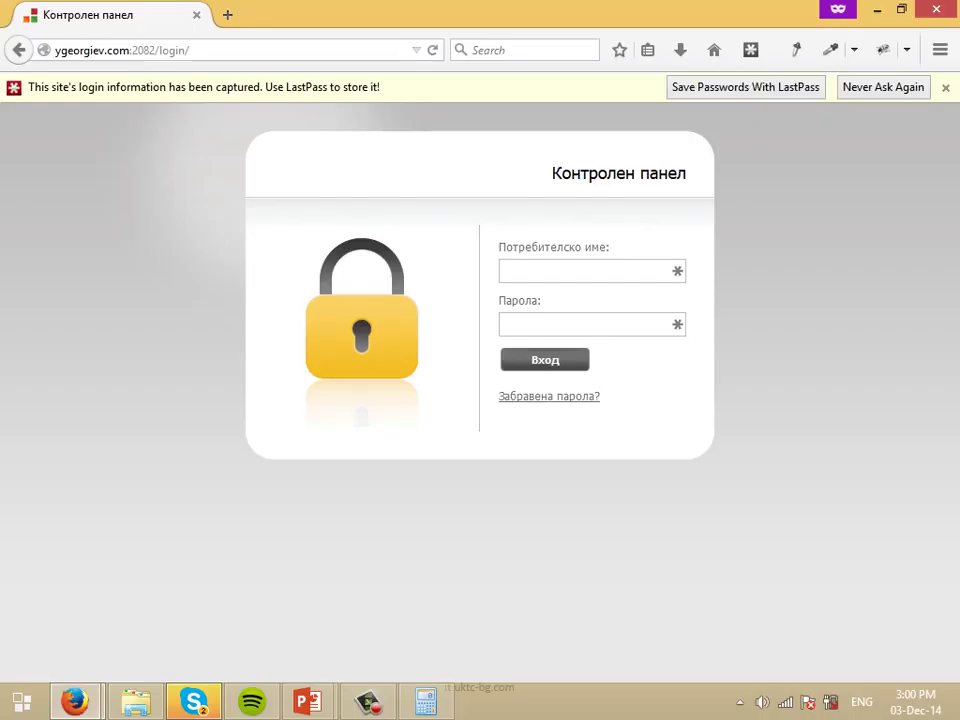
Retry the cPanel login with username and password, then bring the hosting details forward.
click(502, 271)
key(Tab)
text(***********)
key(Return)
key(alt+Tab)
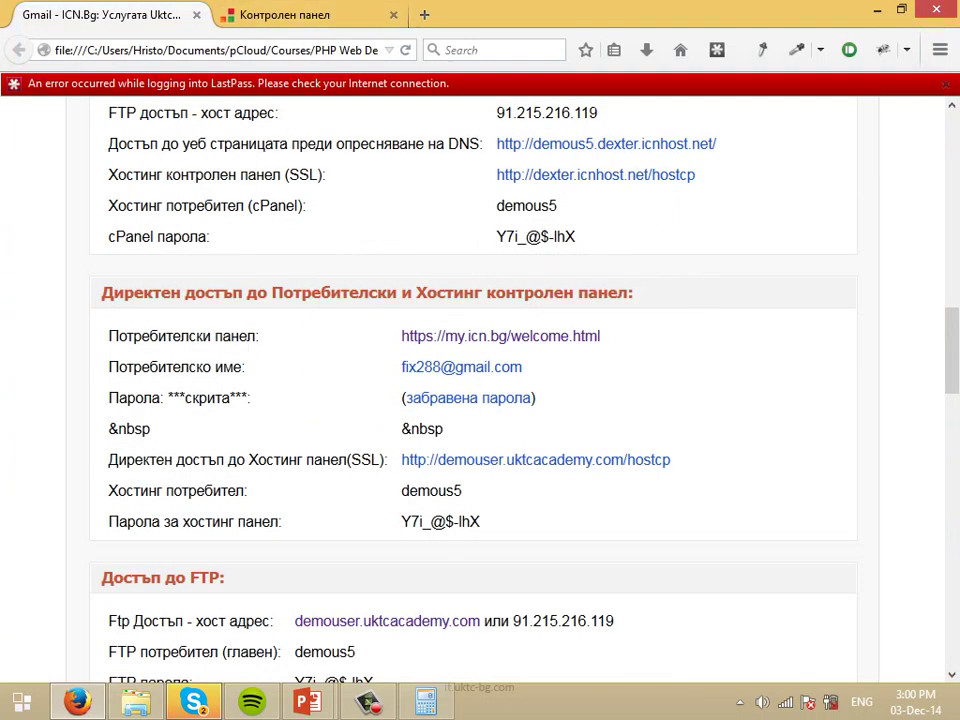
Launch Google Chrome and load the domain's cPanel login page on port 2082.
key(super)
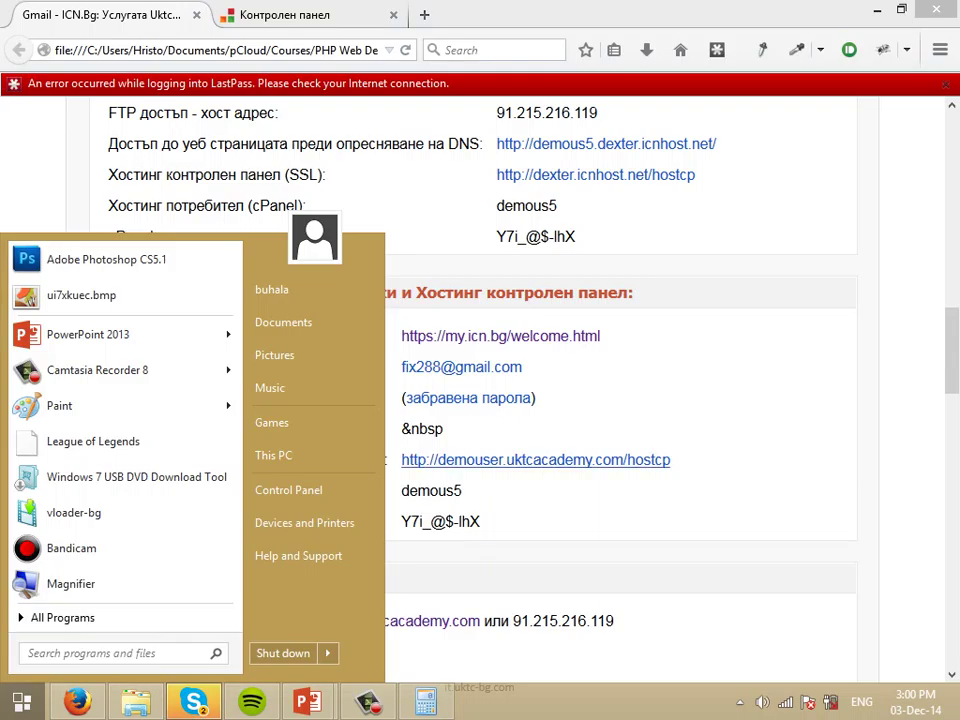
text(chrome)
key(Escape)
key(Escape)
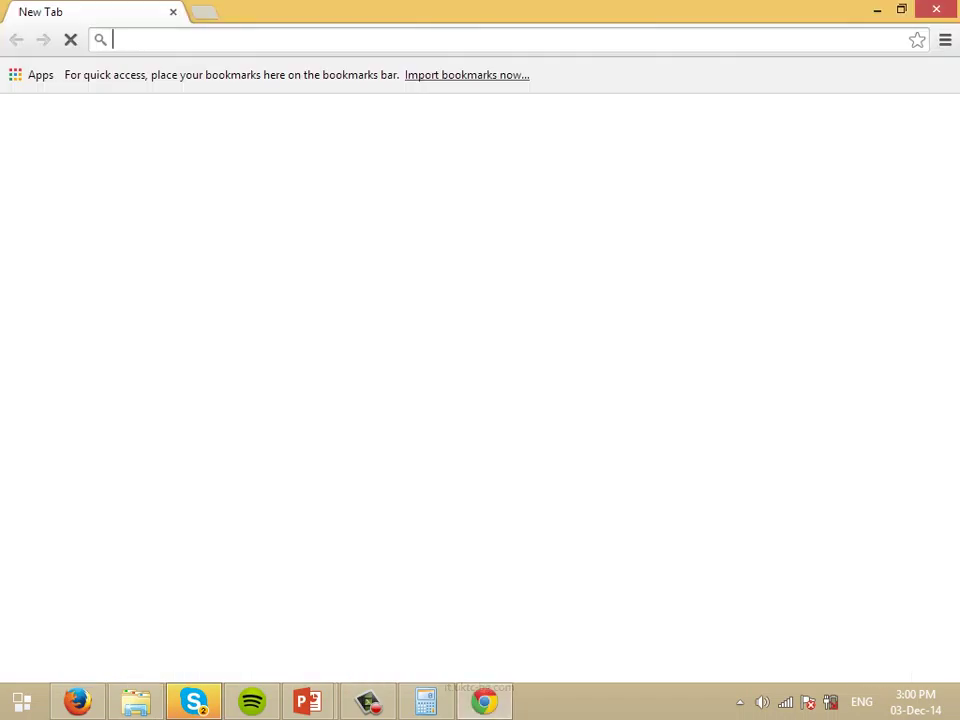
text(ygeorgie)
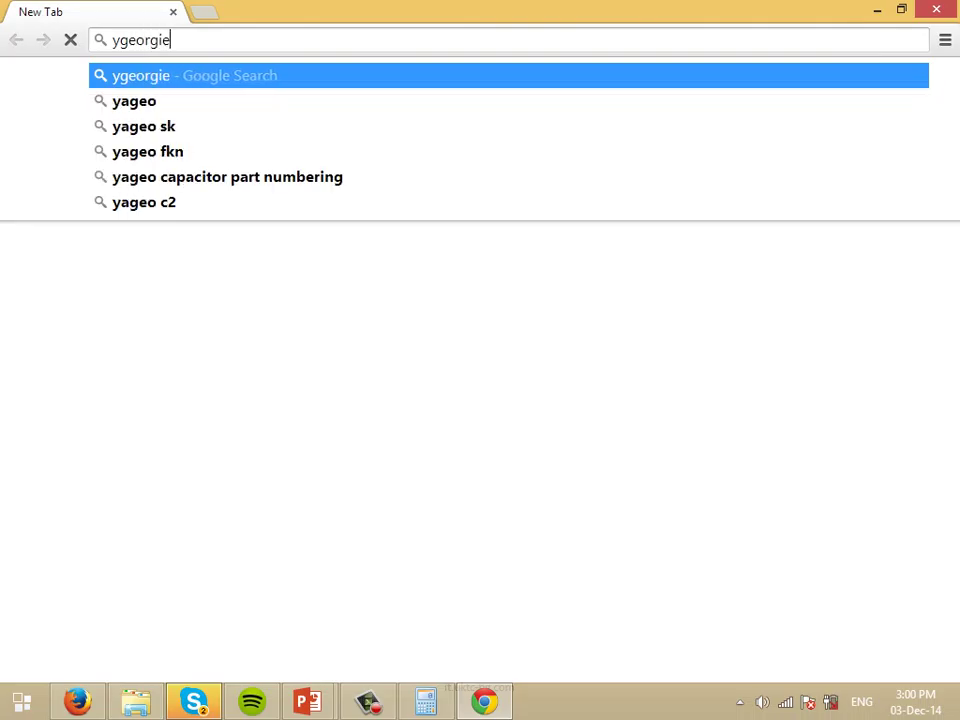
text(v.com:2082)
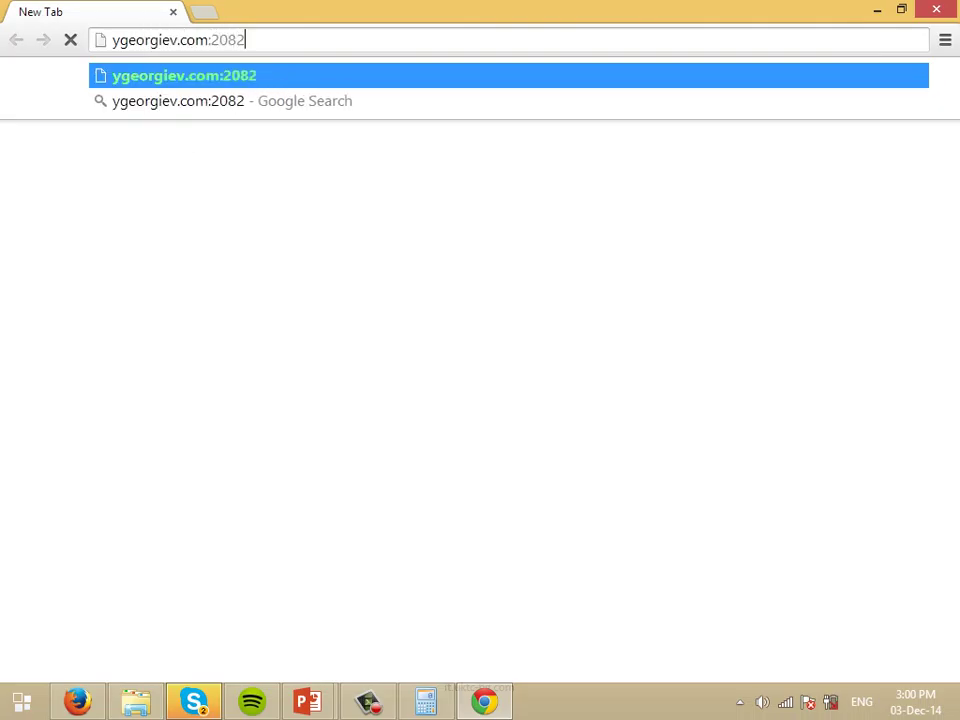
key(Return)
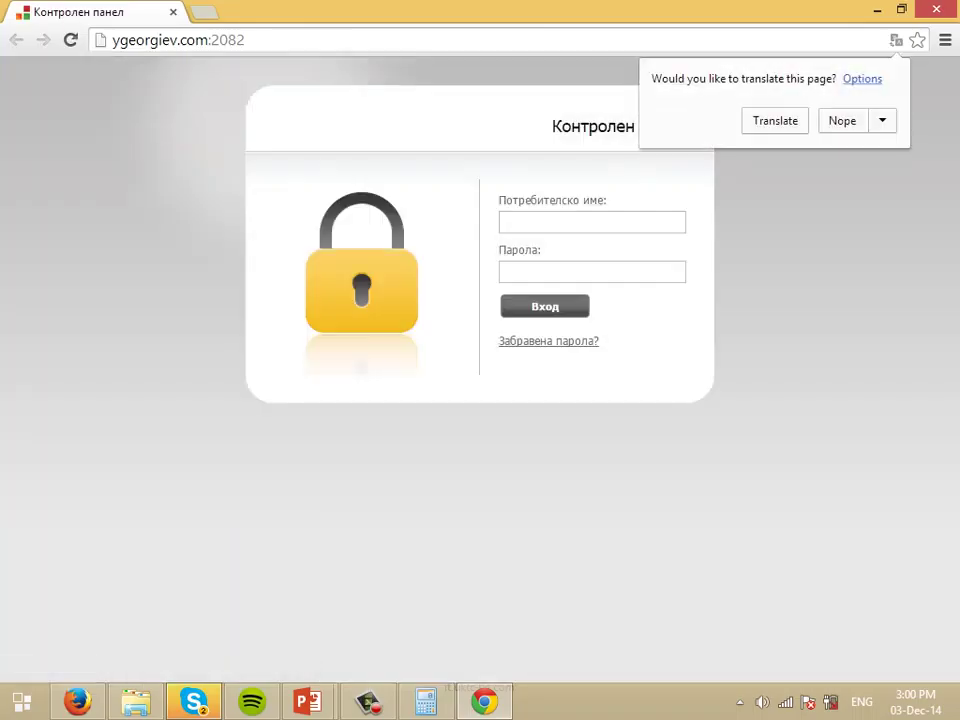
Enter the cPanel username and password and submit the login form.
click(592, 222)
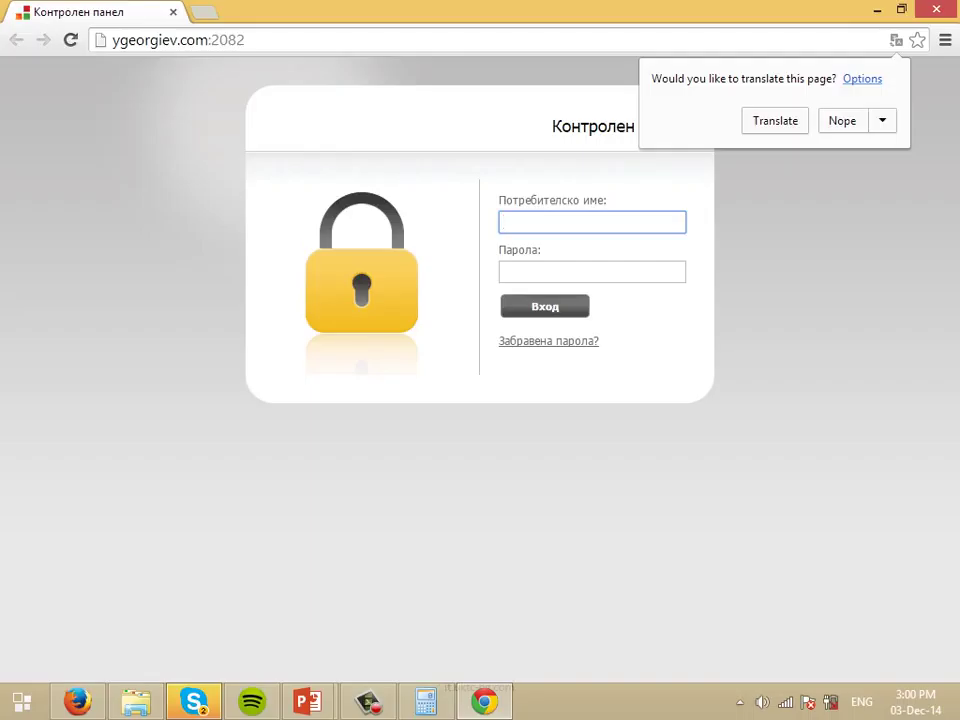
key(Tab)
text(*********)
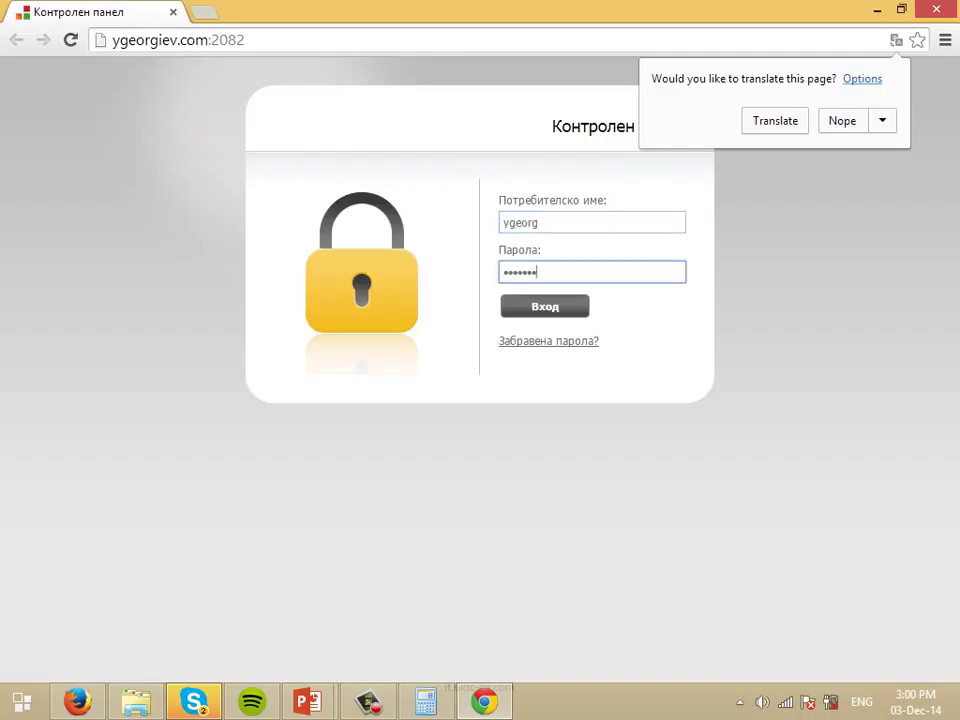
text(*******)
key(Return)
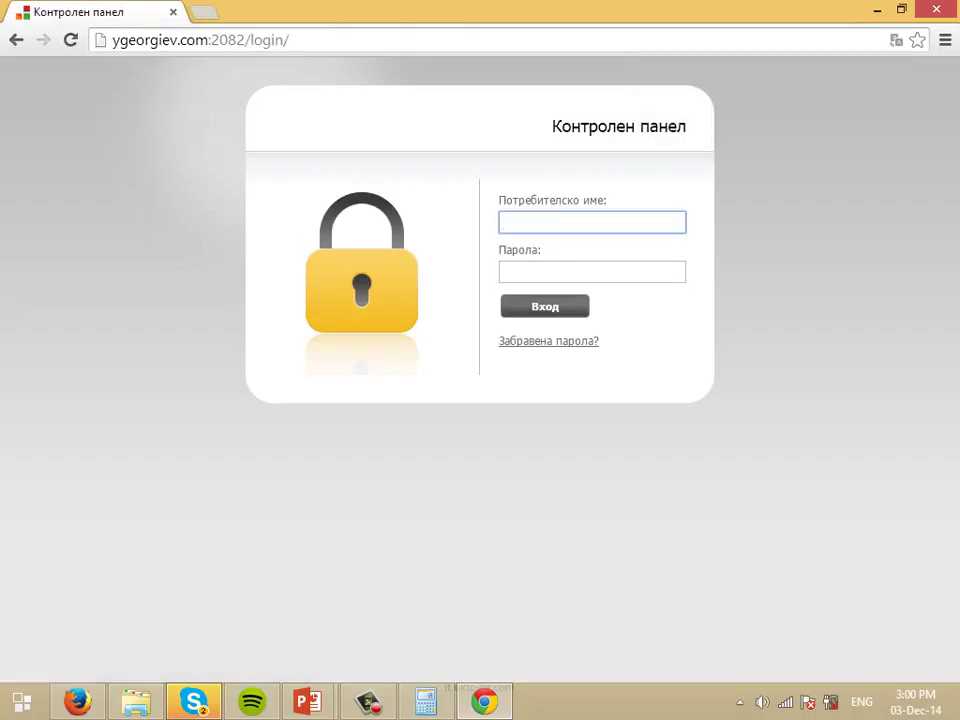
Select the words 'Контролен' and 'панел' in the panel title, then clear the selection.
double_click(594, 126)
double_click(662, 126)
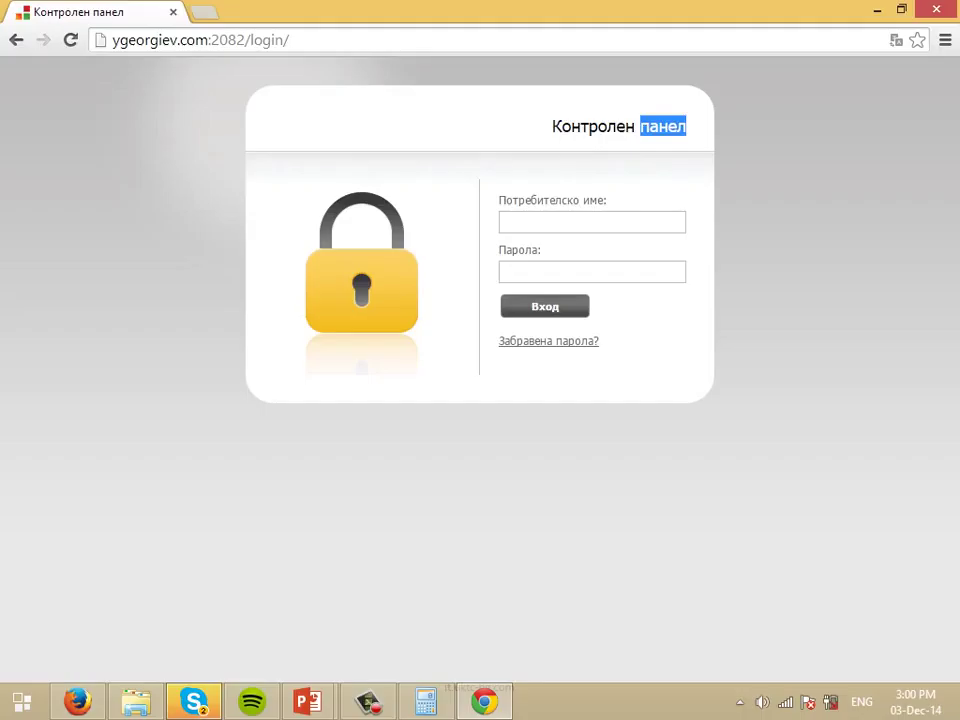
double_click(594, 126)
click(400, 126)
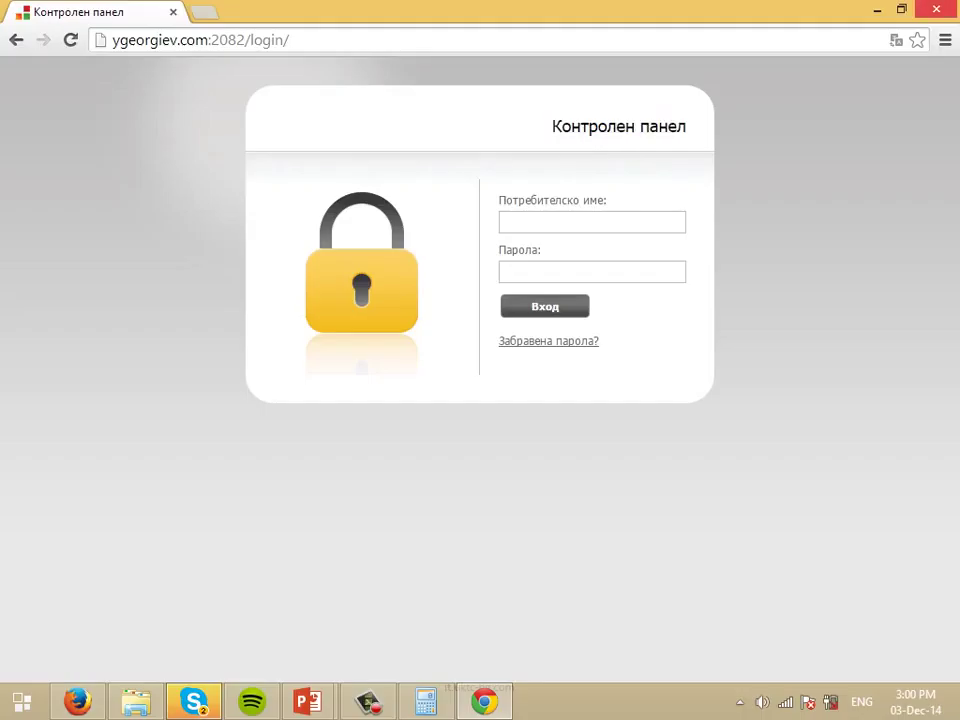
Try address-bar text and find-in-page, then switch back to the hosting credentials window.
mouse_move(955, 4)
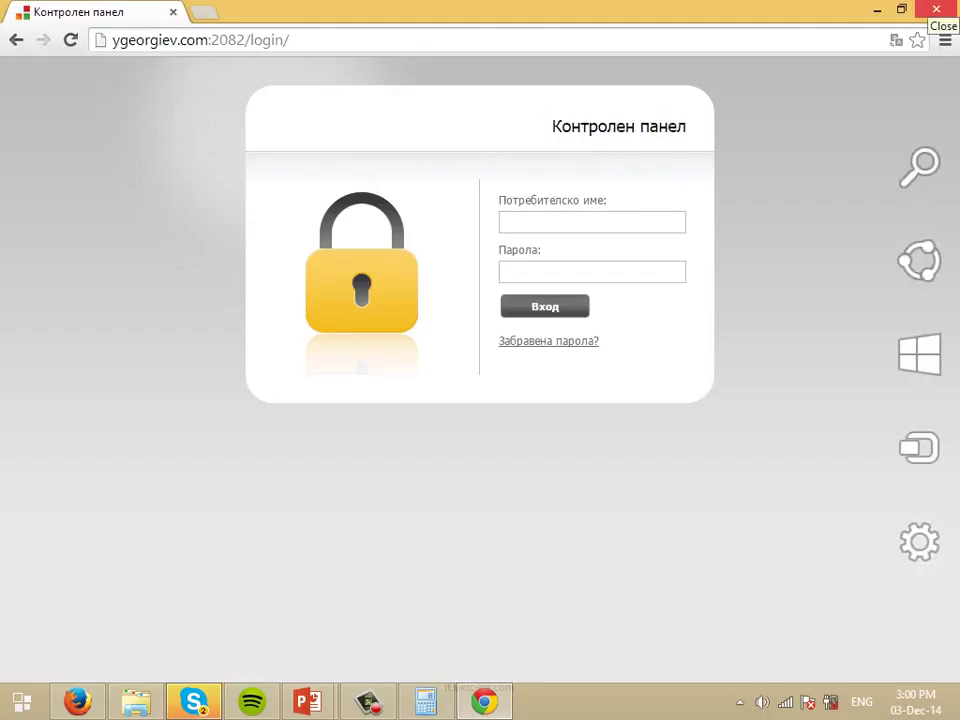
key(ctrl+l)
text(ou)
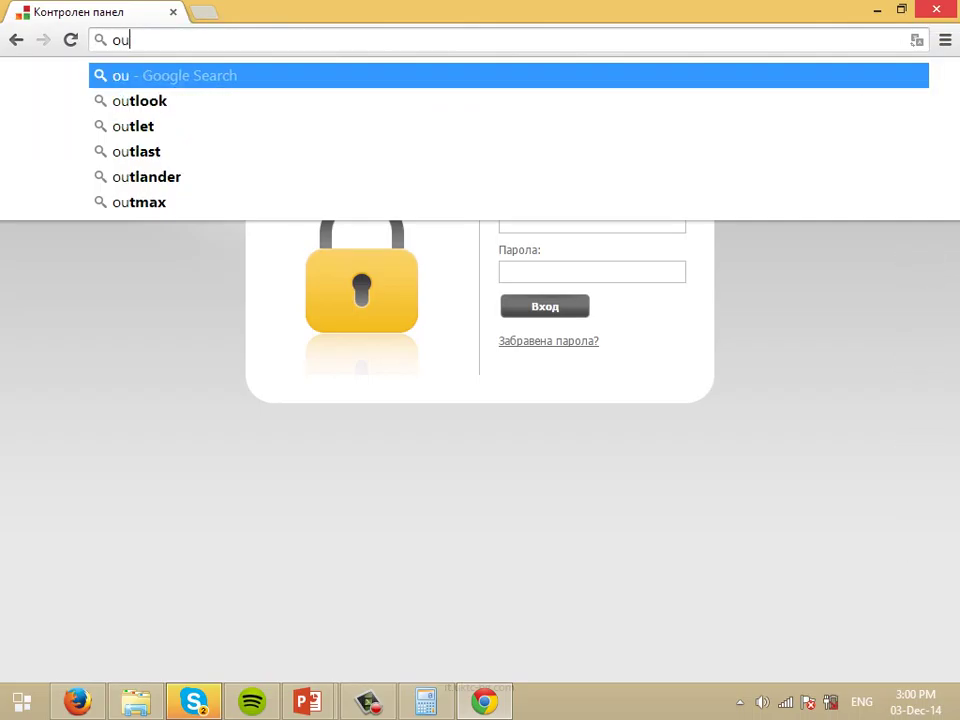
key(BackSpace)
key(BackSpace)
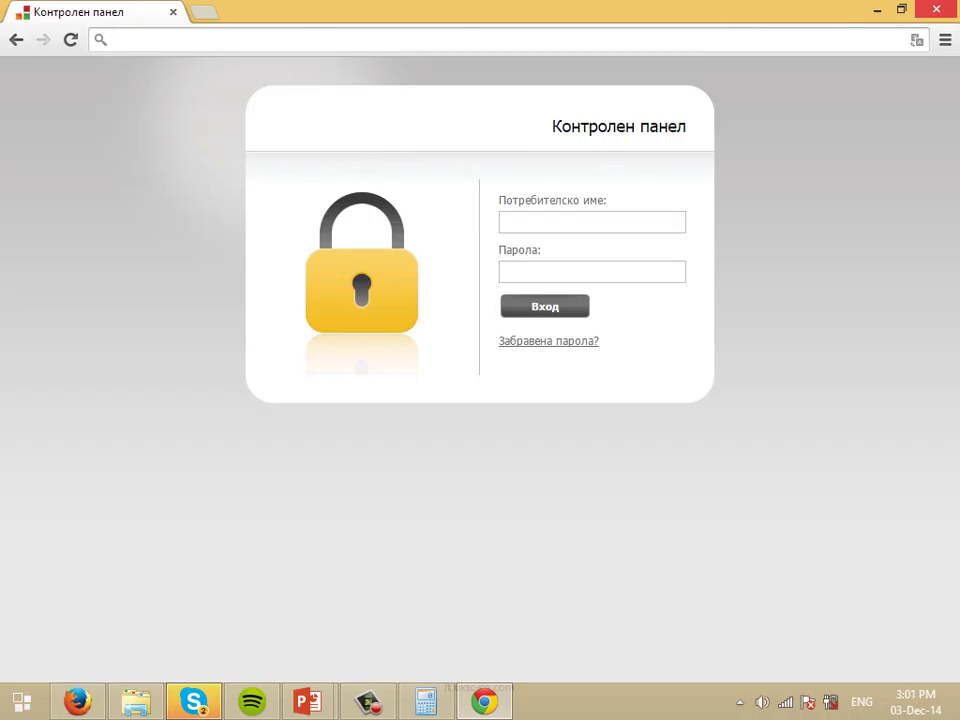
text(ukt)
key(BackSpace)
key(BackSpace)
key(BackSpace)
key(ctrl+f)
key(Escape)
key(alt+Tab)
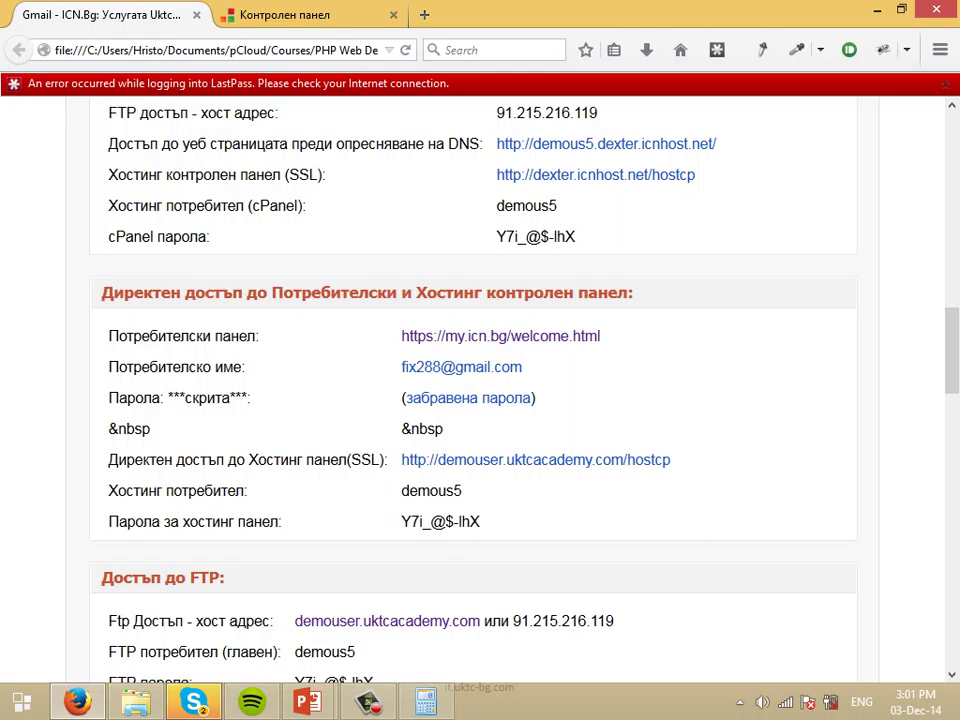
Find FileZilla through a Start menu search and launch it.
key(super)
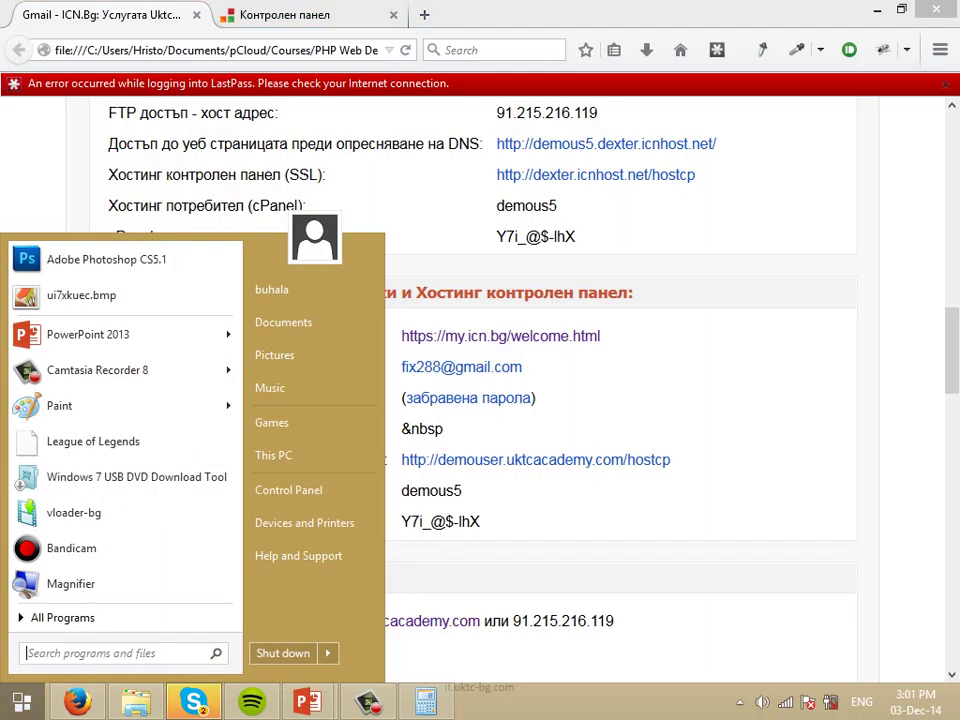
text(ftp)
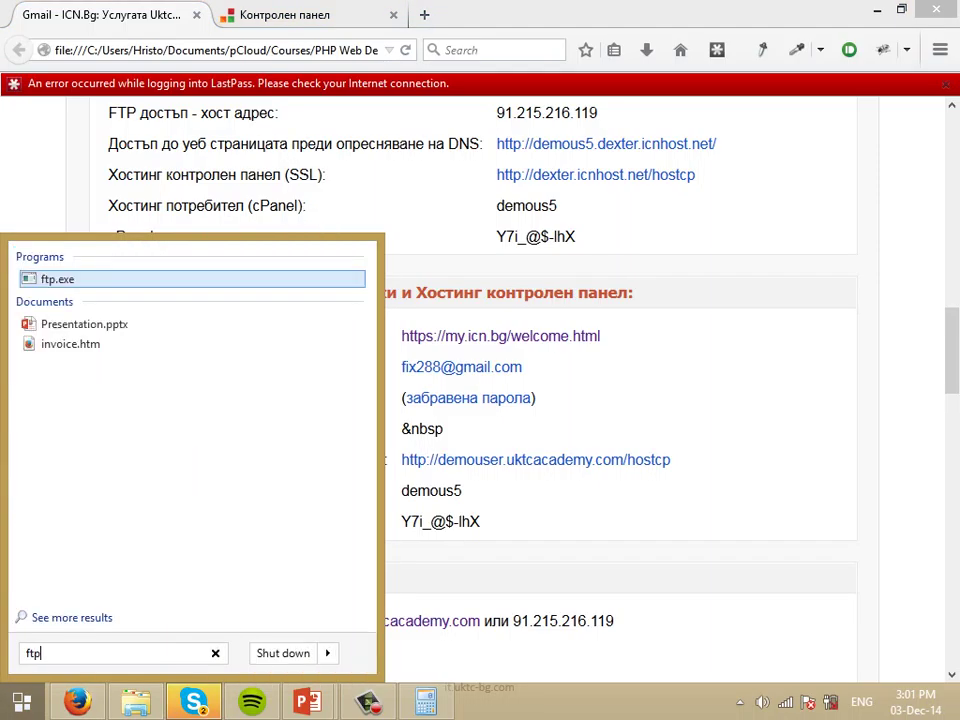
key(BackSpace)
key(BackSpace)
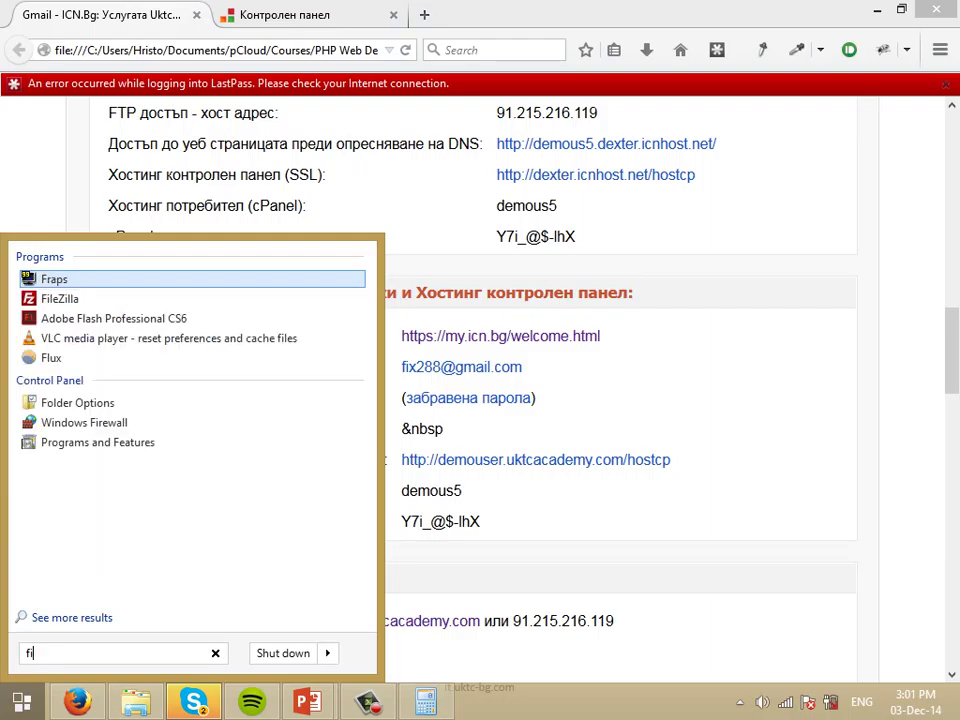
text(ile)
key(Return)
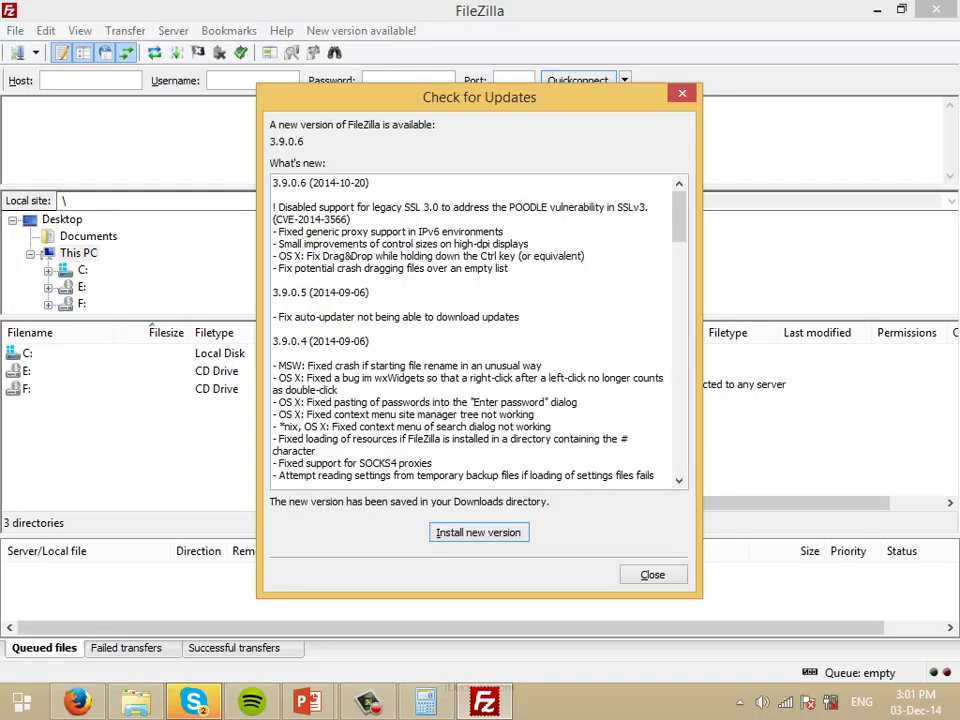
Quickconnect to demouser.uktcacademy.com with the FTP username and pasted password.
key(Escape)
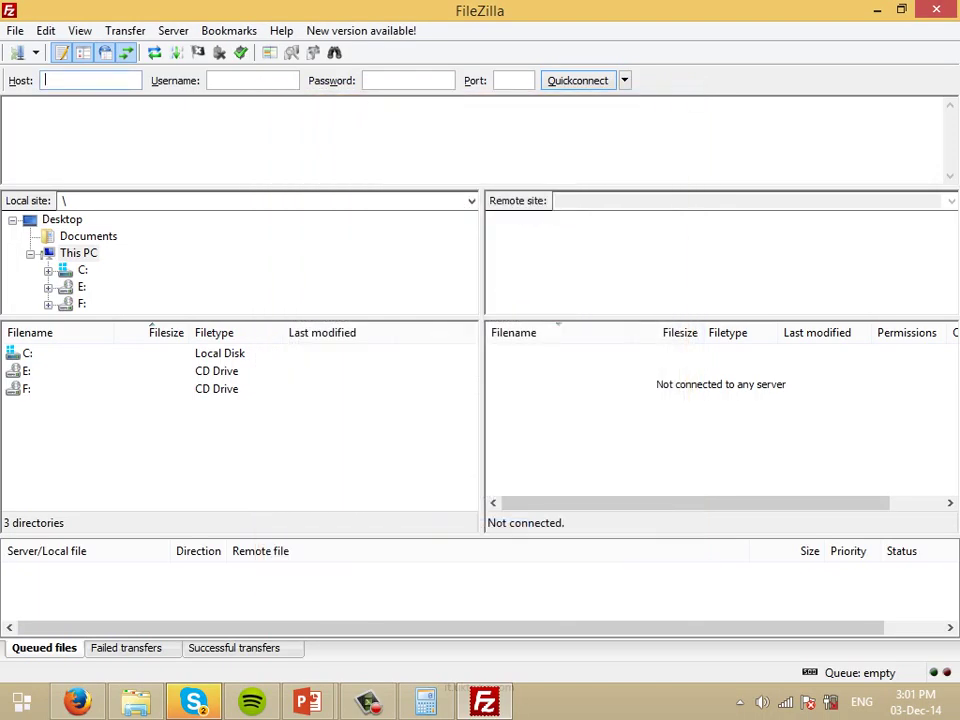
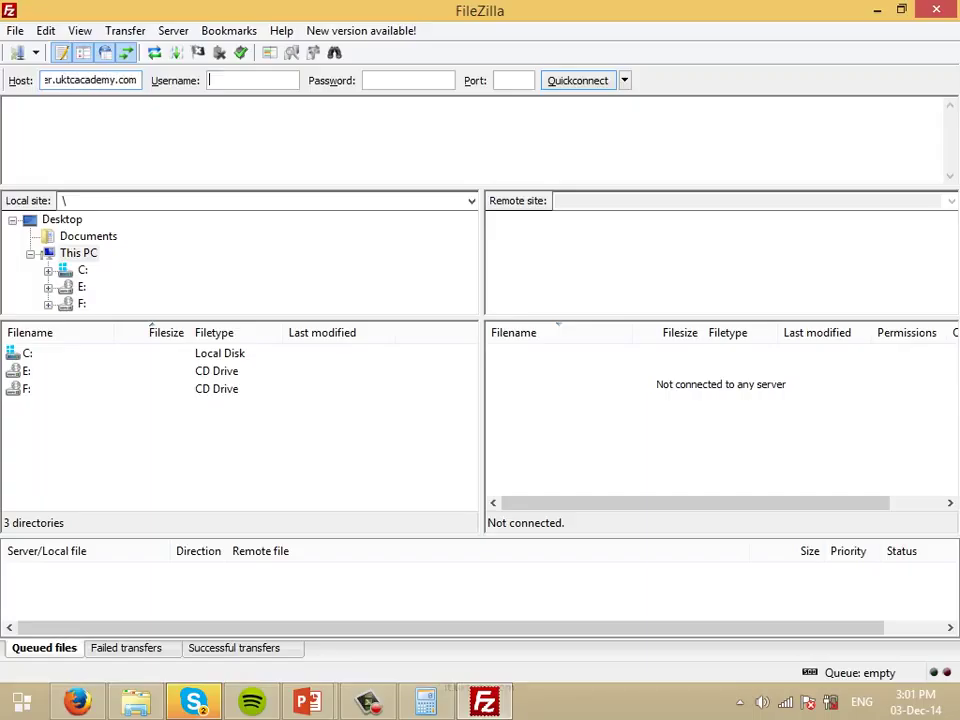
key(Tab)
key(ctrl+a)
key(BackSpace)
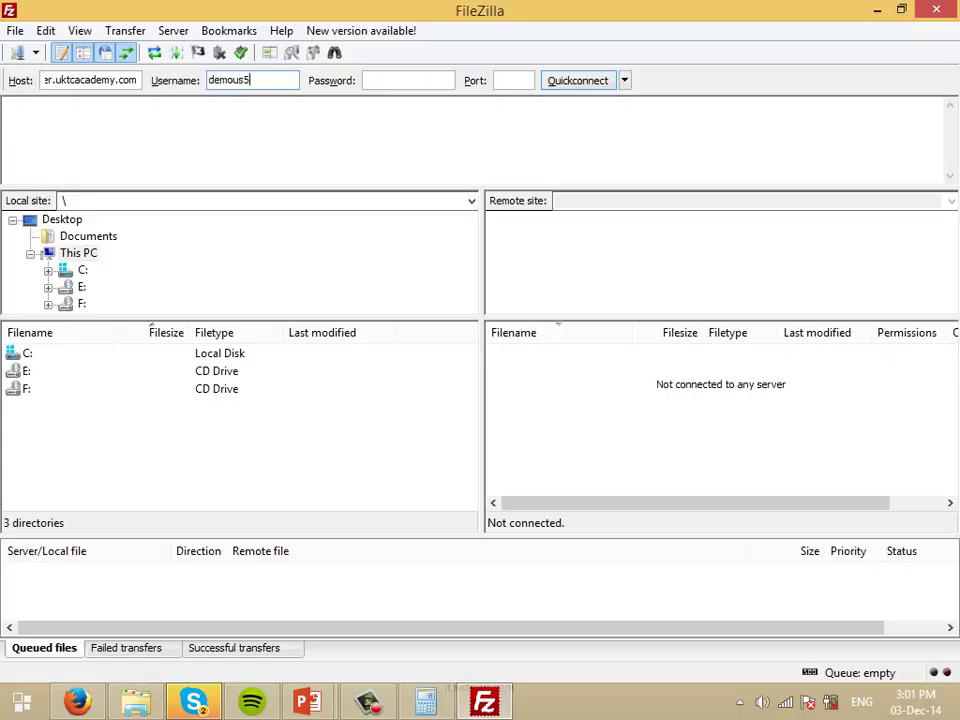
key(Tab)
key(ctrl+v)
key(Return)
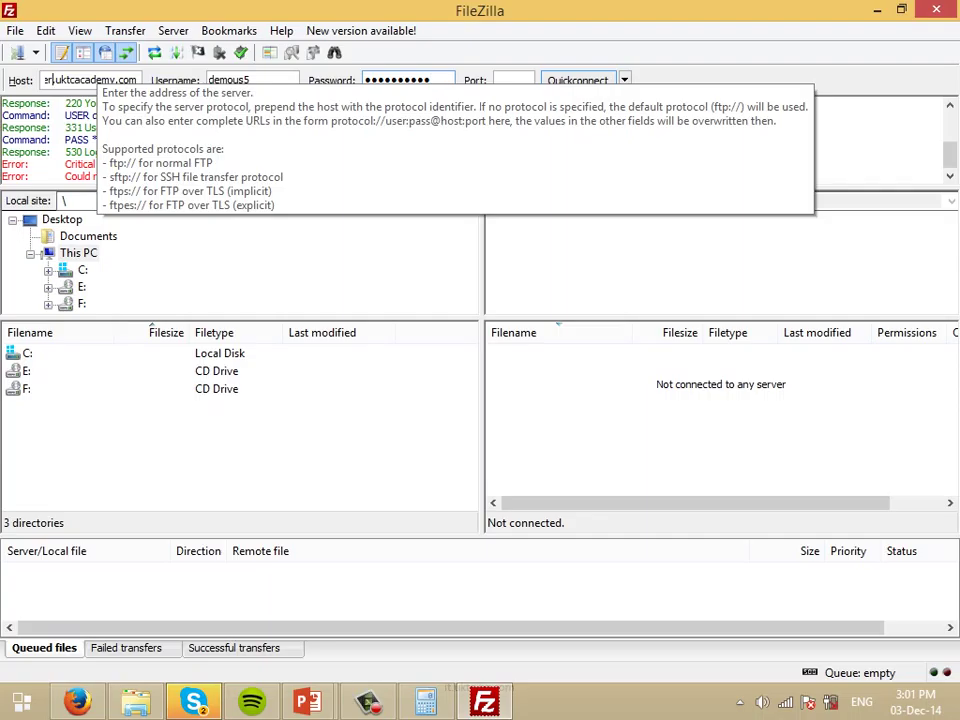
Remove the demouser prefix from the host and return to the hosting credentials page.
double_click(66, 80)
key(Delete)
key(Delete)
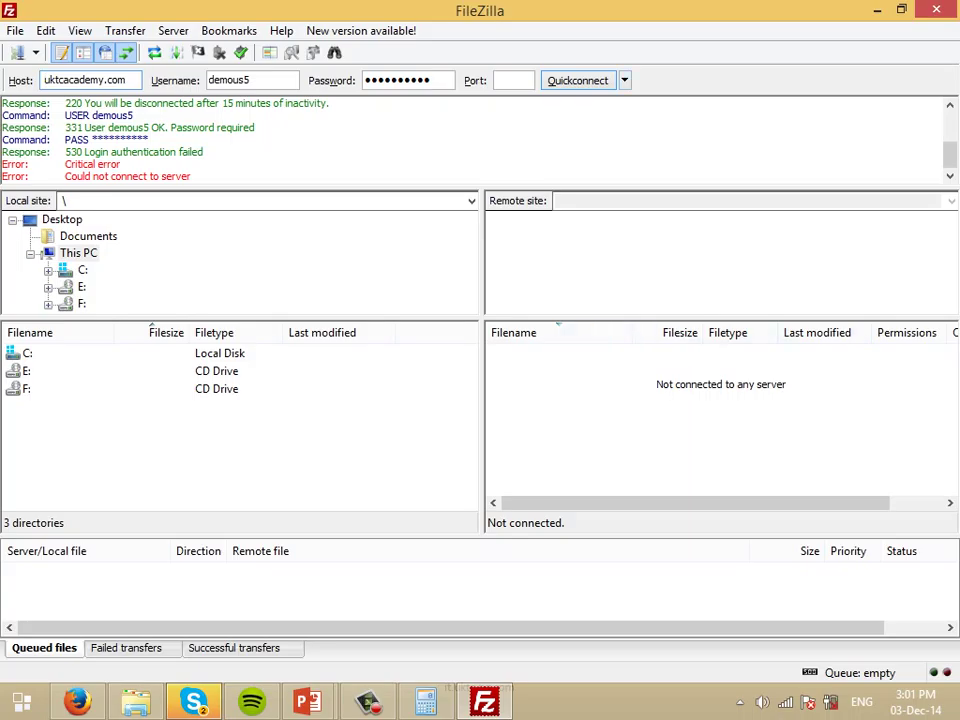
key(alt+Tab)
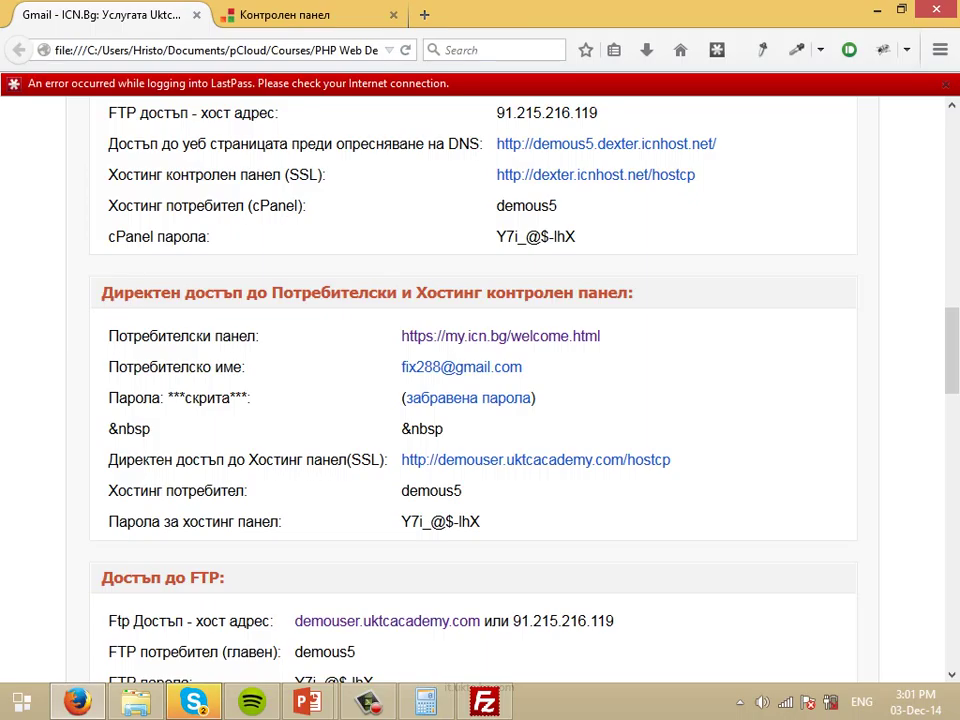
Copy the hosting panel password and retry the FileZilla connection with it.
scroll(480, 400, down, 1)
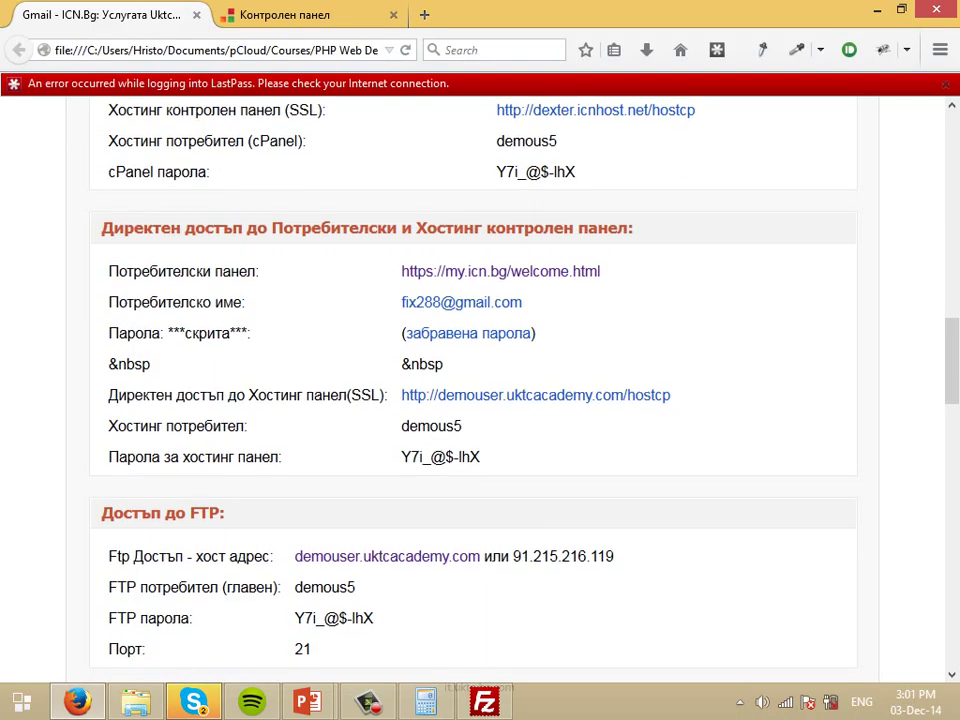
drag(401, 457, 480, 457)
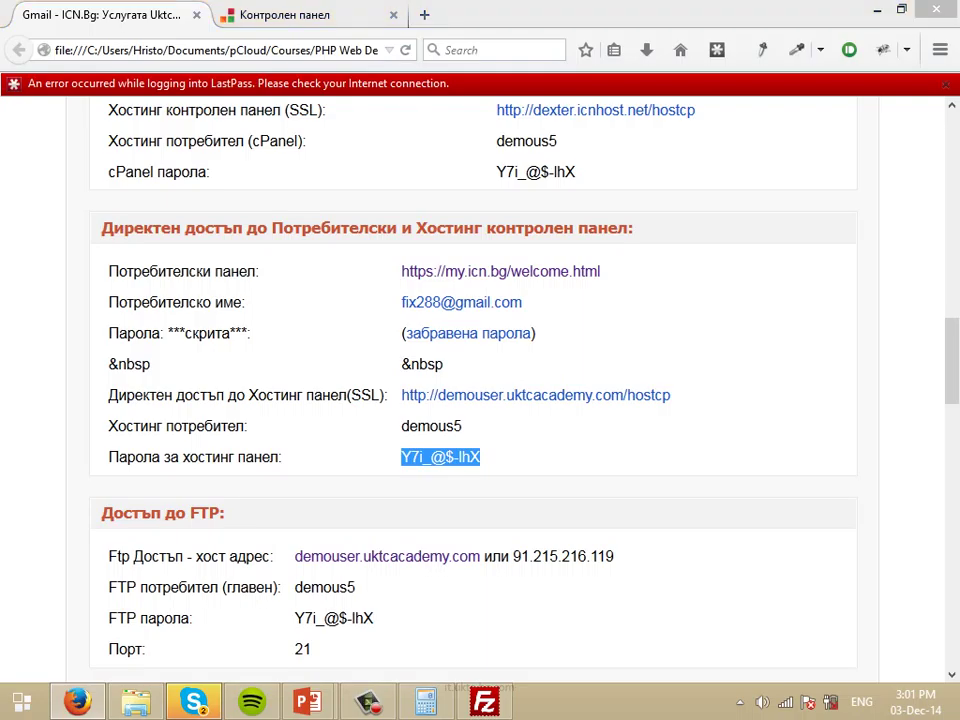
key(alt+Tab)
key(ctrl+a)
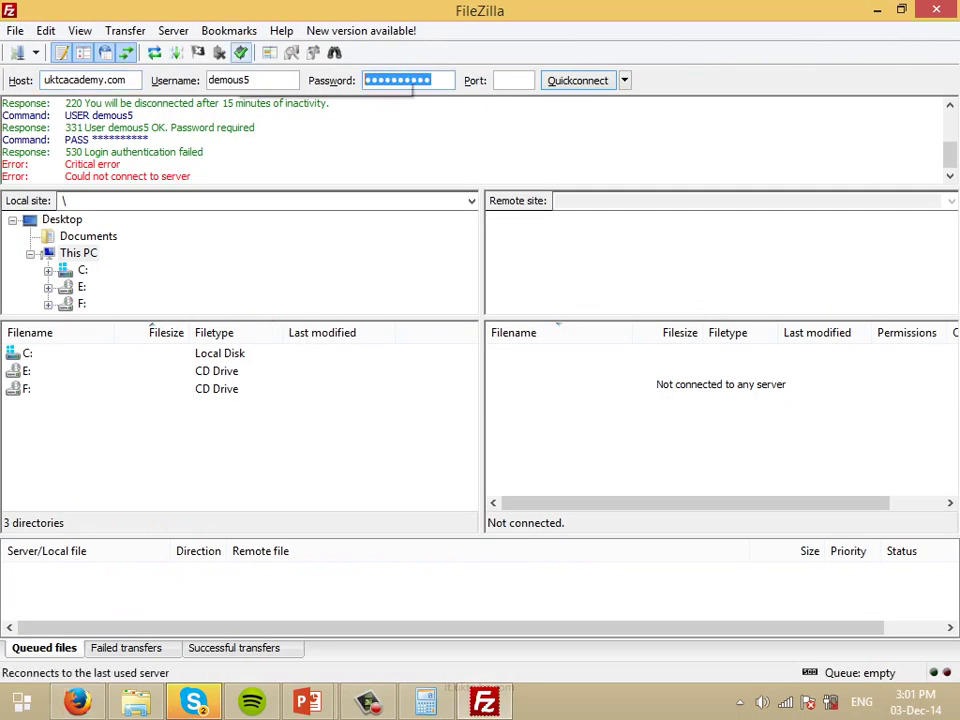
key(ctrl+v)
key(Return)
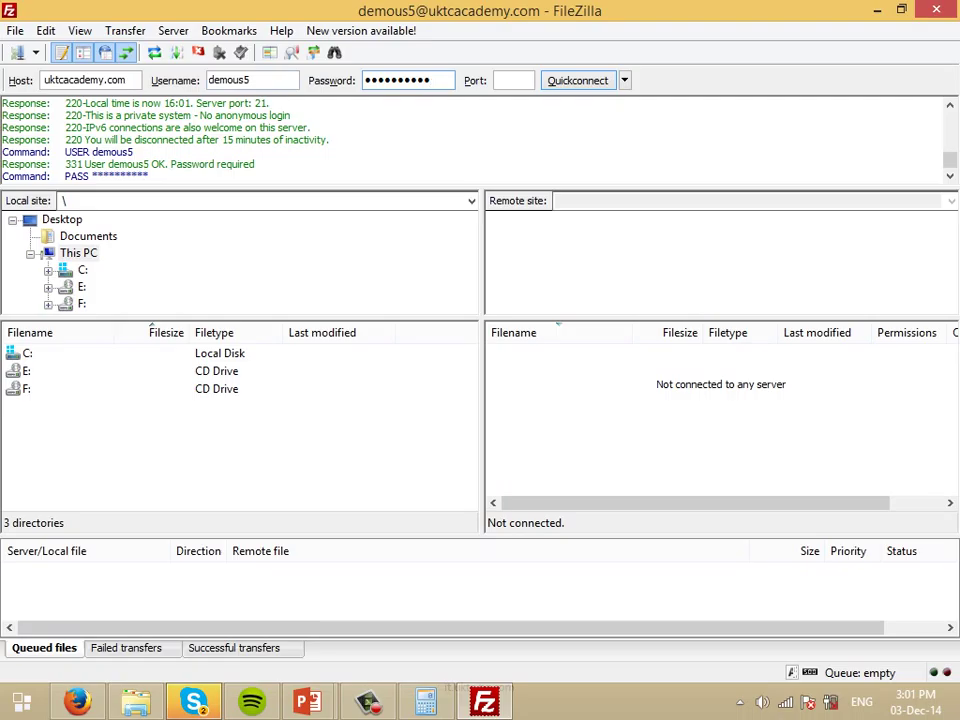
Drop the trailing 5 from the username and copy the FTP IP 91.215.216.119.
click(250, 80)
key(BackSpace)
key(alt+Tab)
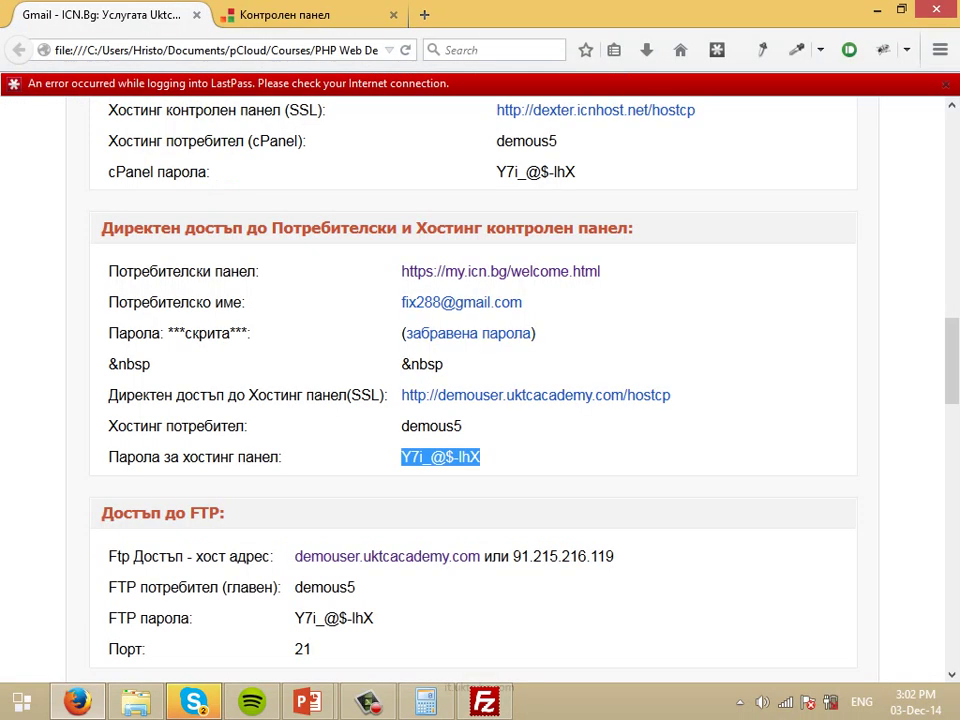
key(alt)
key(alt)
scroll(480, 400, down, 2)
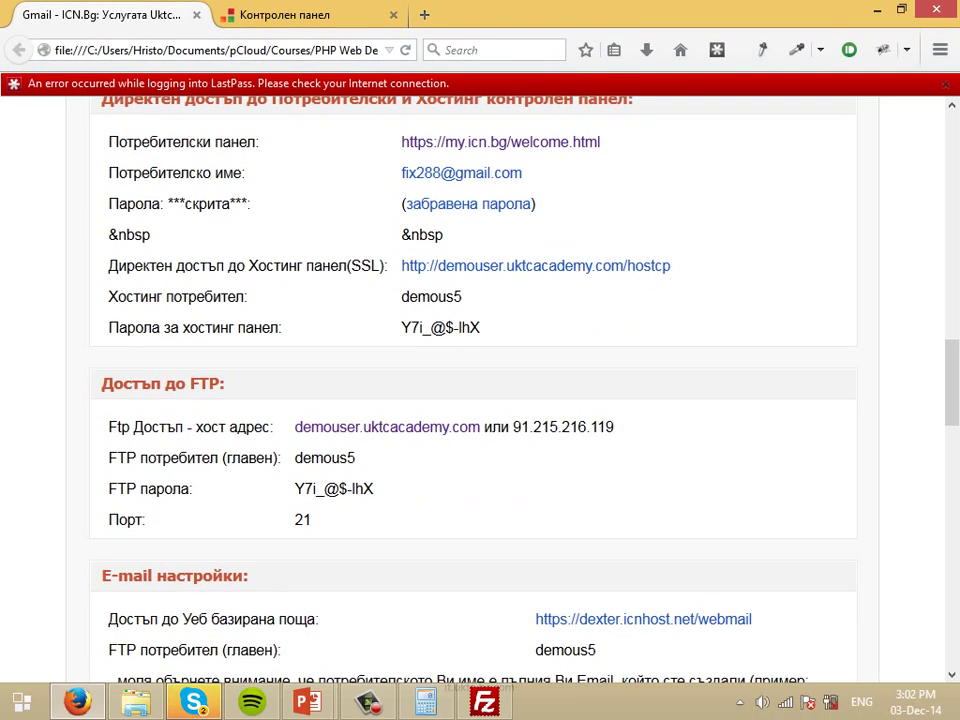
drag(513, 427, 613, 427)
key(ctrl+c)
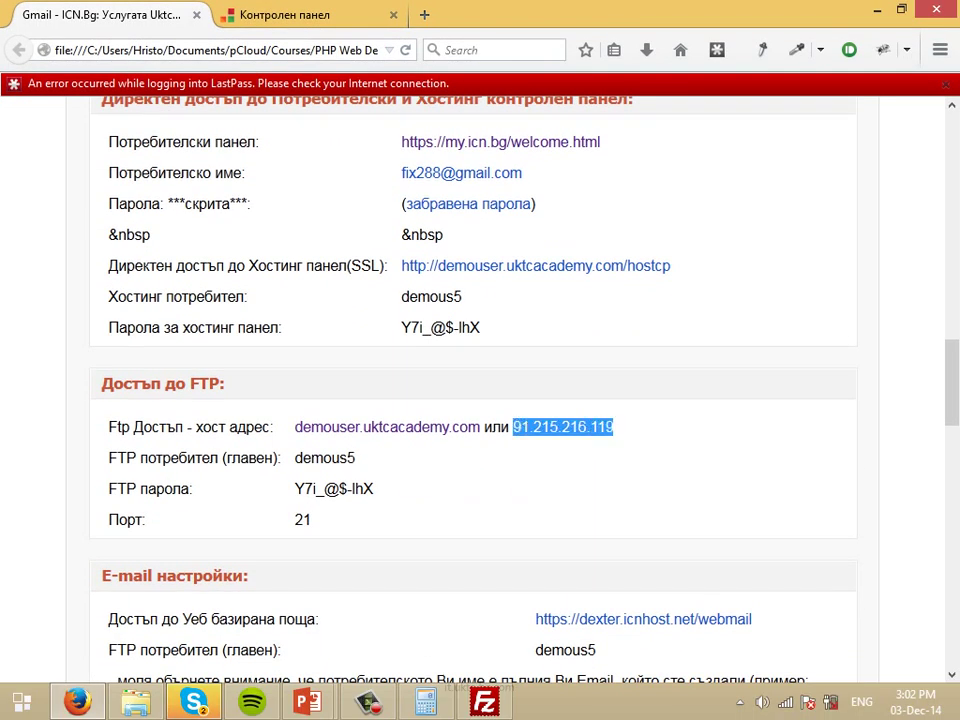
key(alt+Tab)
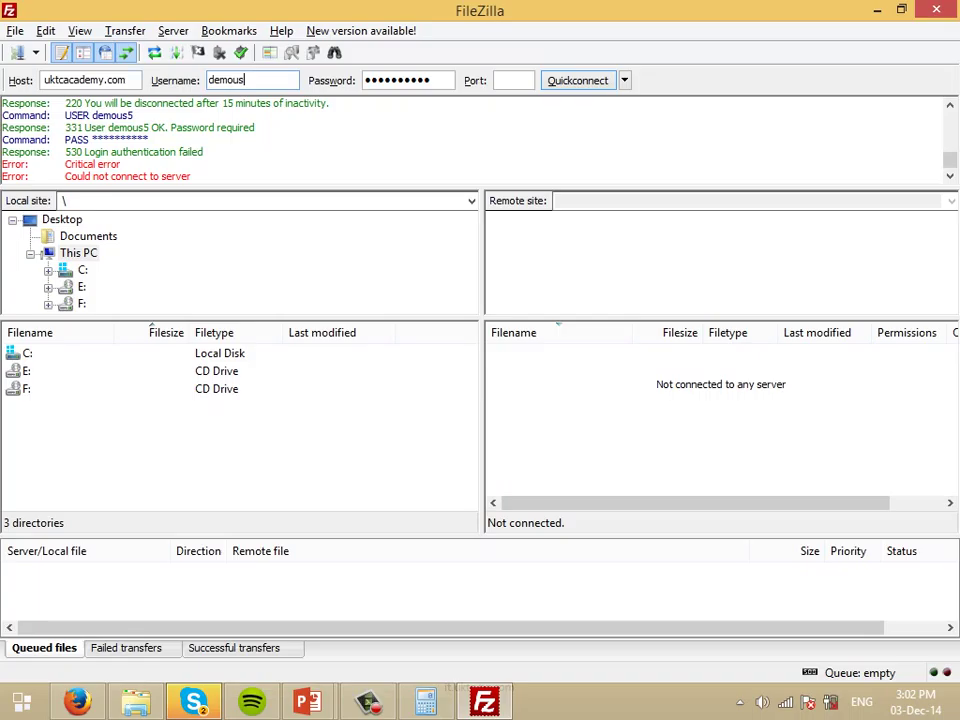
Replace the FileZilla host with 91.215.216.119 and reconnect.
drag(127, 80, 102, 80)
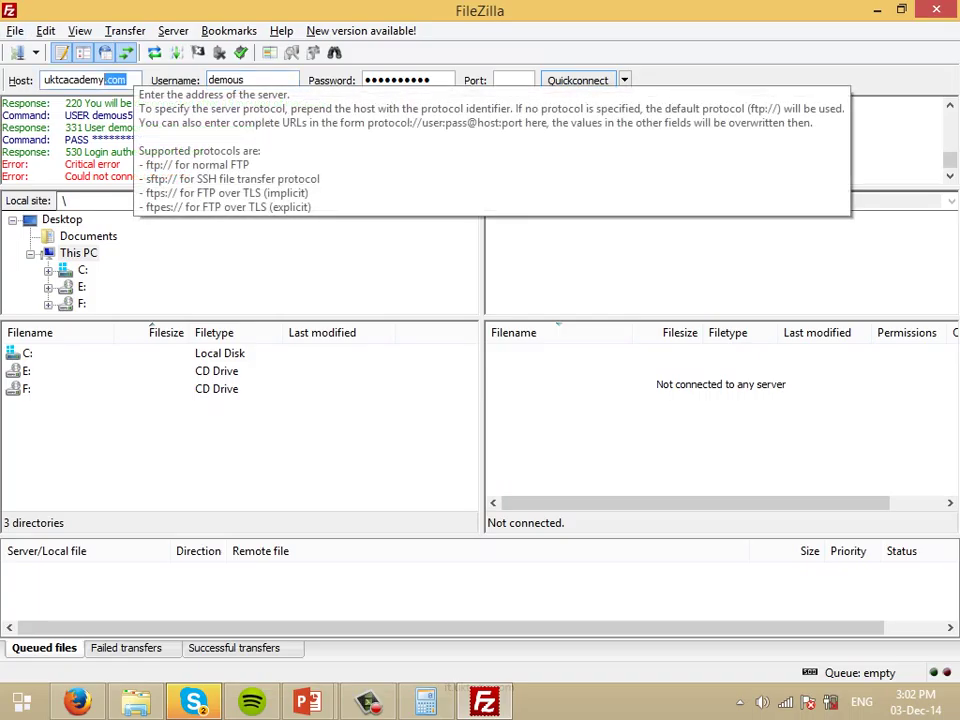
key(ctrl+a)
key(ctrl+v)
key(Return)
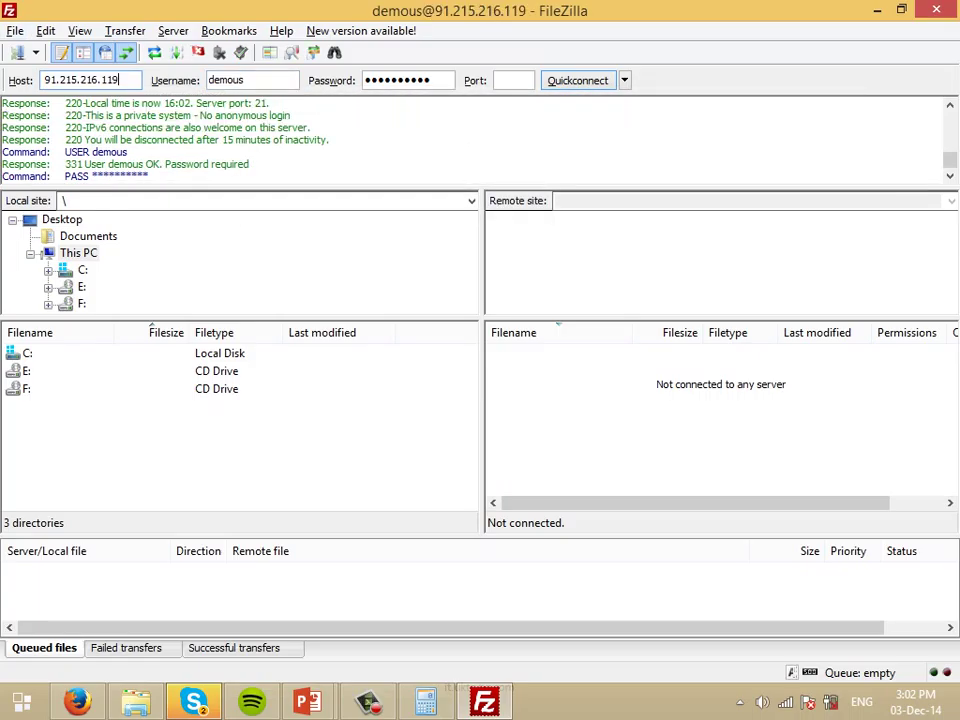
key(Tab)
key(Tab)
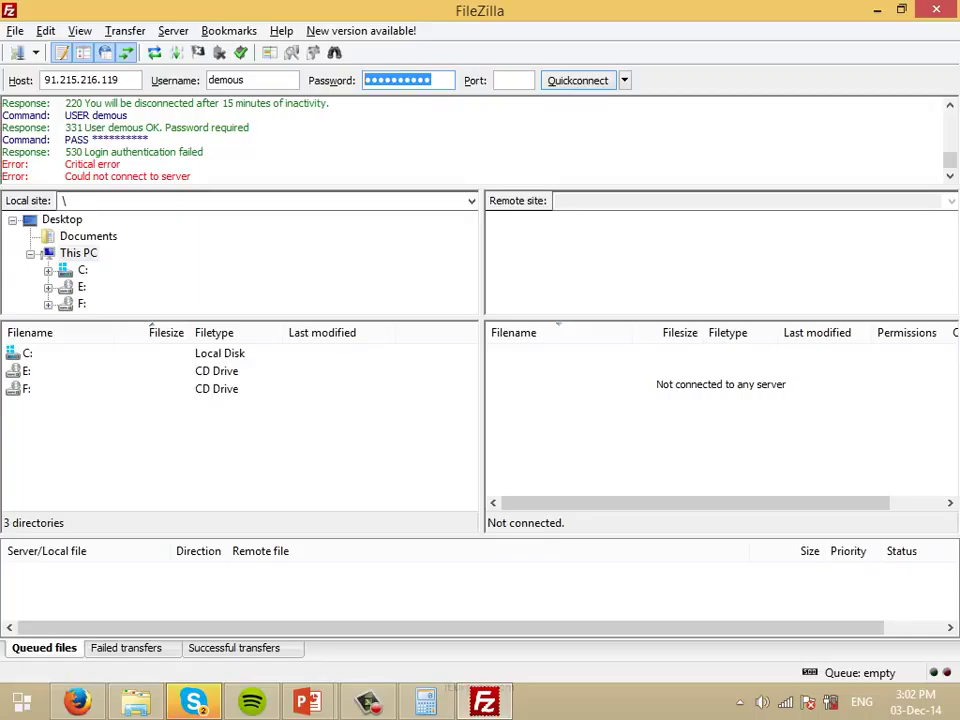
Quickconnect to the second domain with its username and password, then sort remote files by name.
key(shift+Tab)
key(shift+Tab)
text(ygeorgie)
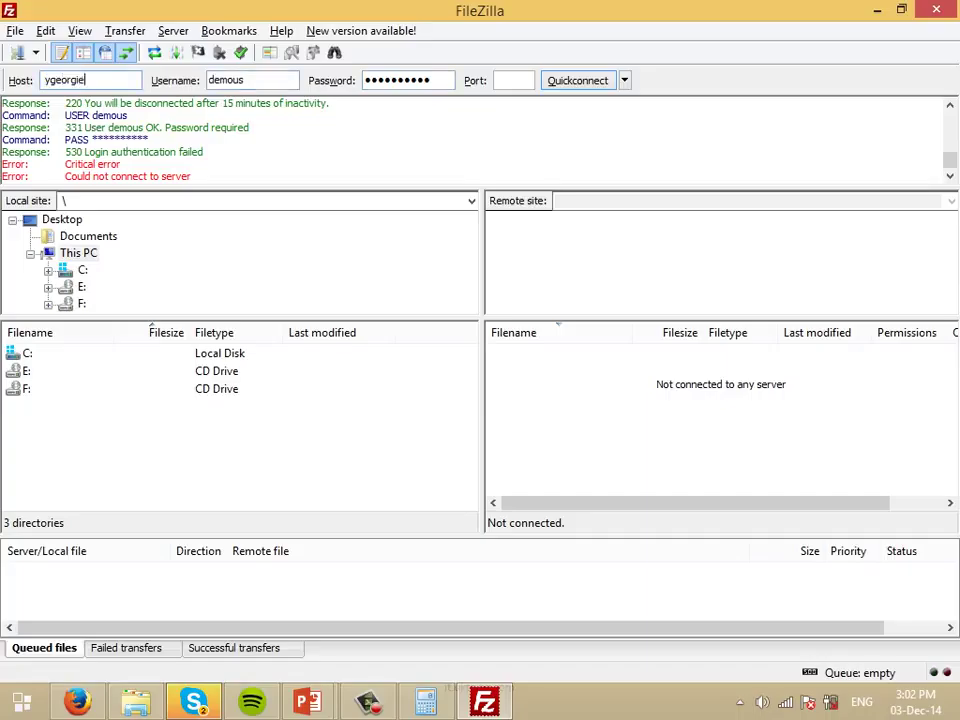
text(v.com)
key(Tab)
key(Tab)
text(•••••••)
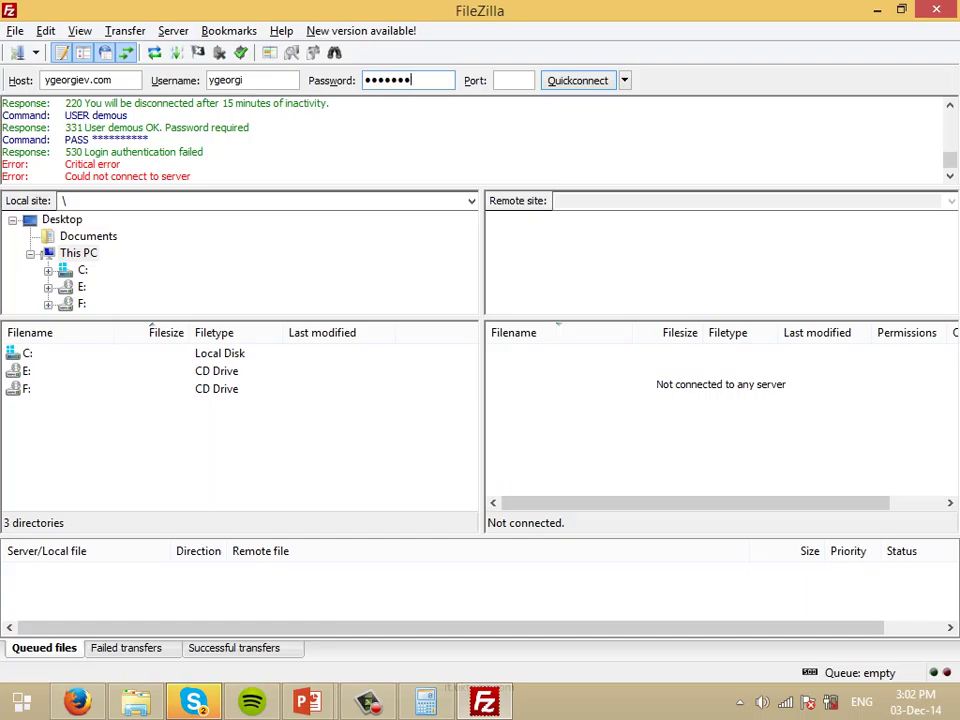
text(••••••••)
key(Return)
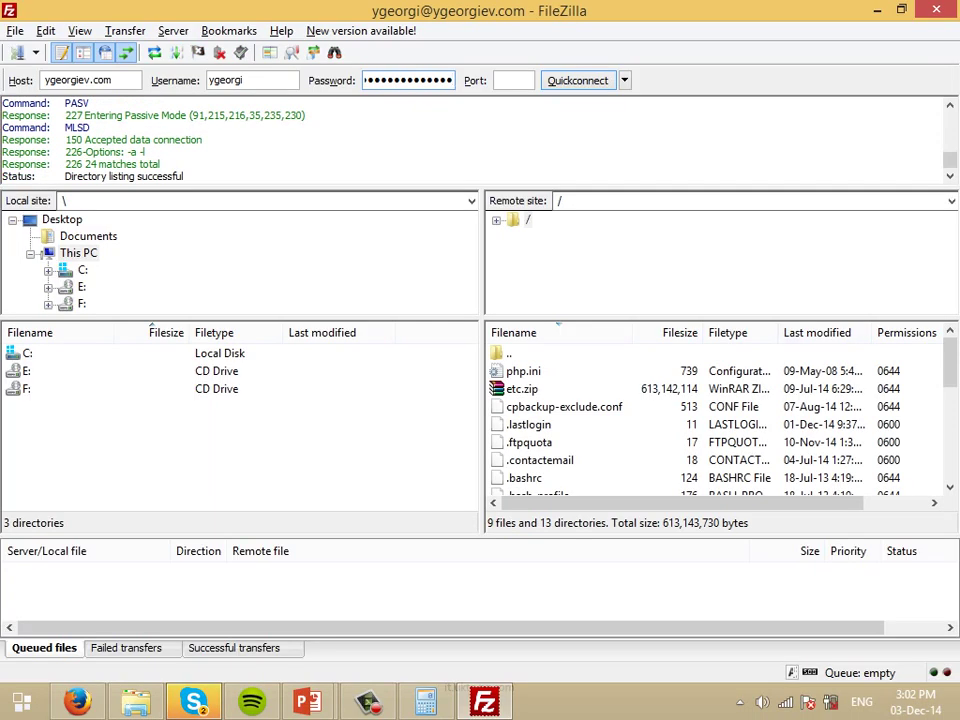
click(528, 424)
click(595, 332)
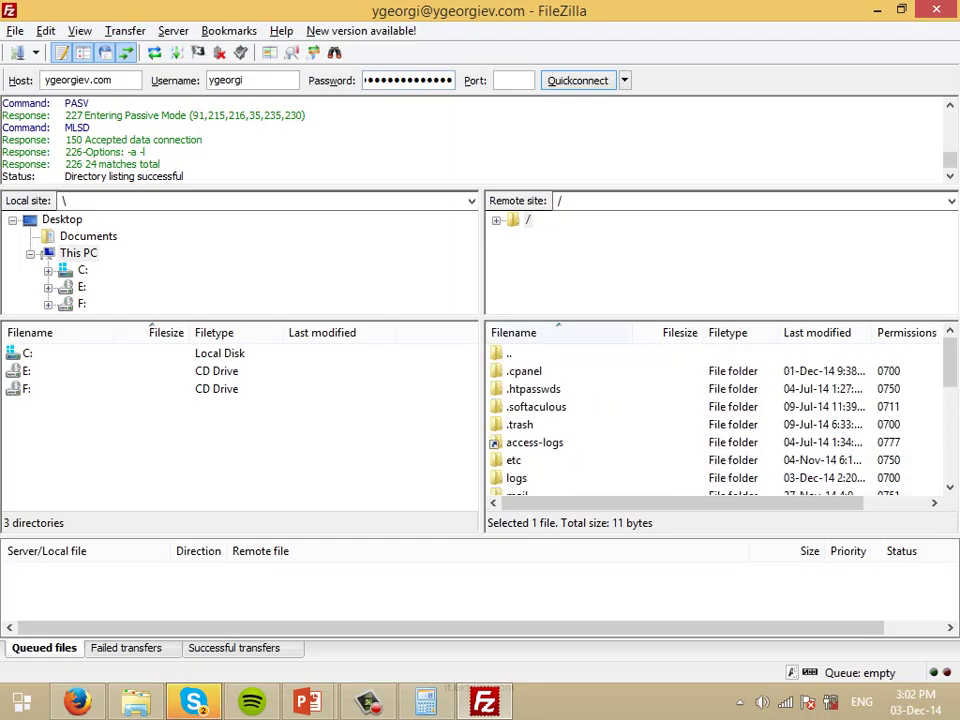
In Firefox's Контролен панел tab, load the second domain on port 2082.
click(77, 702)
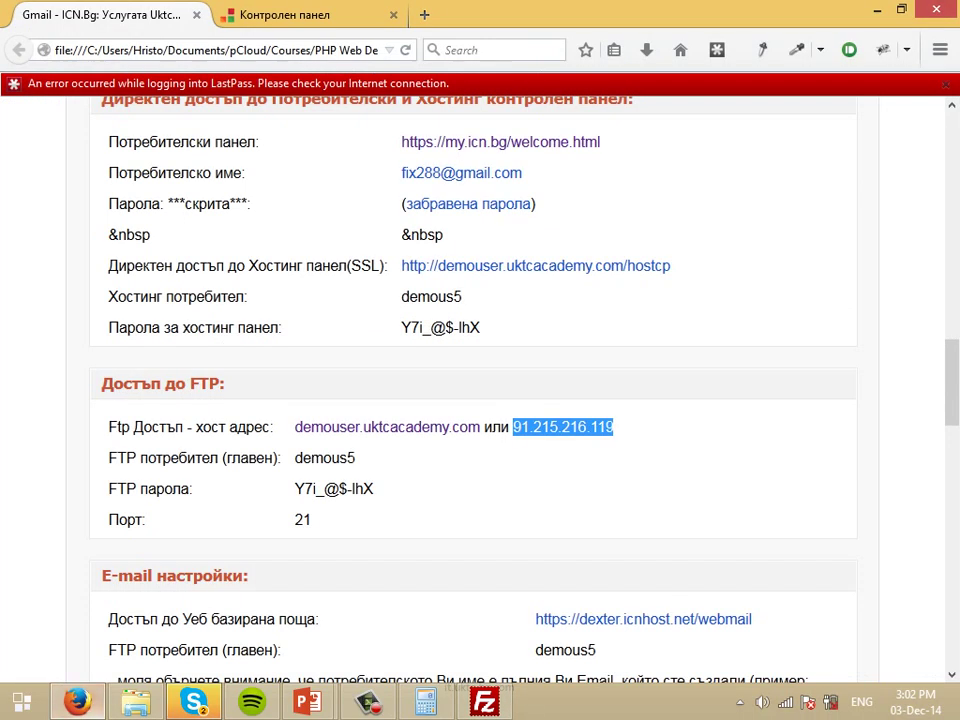
click(290, 14)
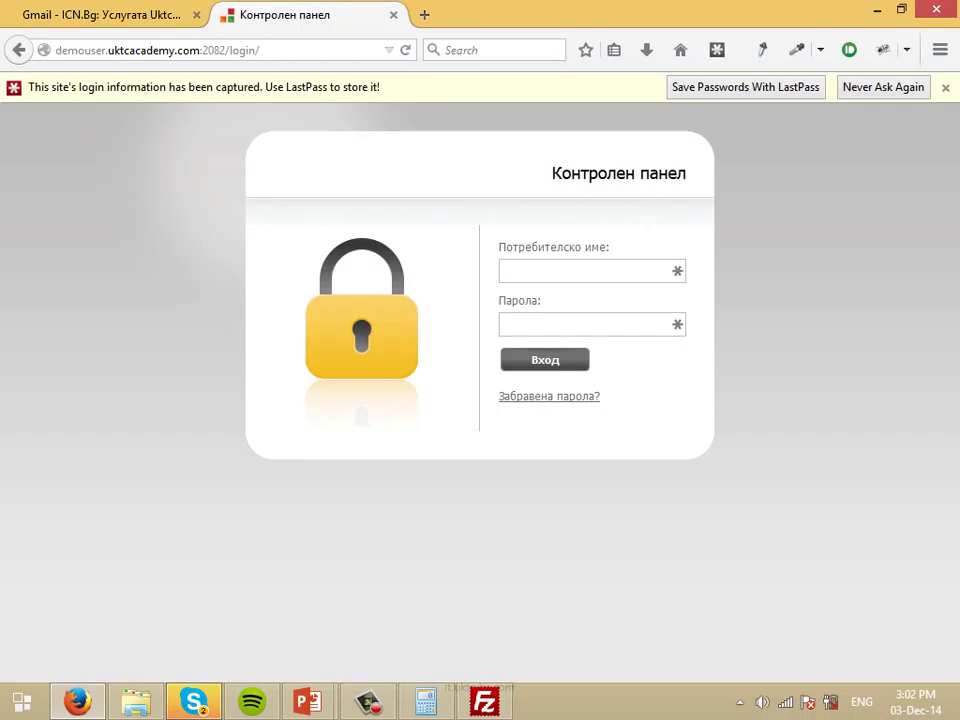
key(ctrl+l)
text(ygeorgiev.c)
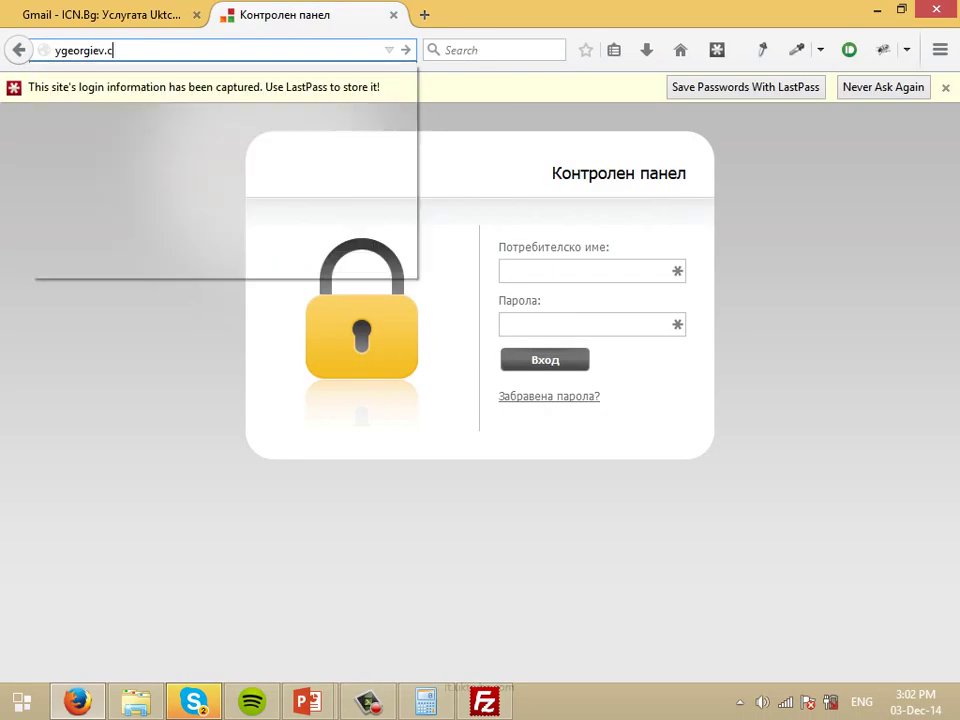
text(om:2082)
key(Return)
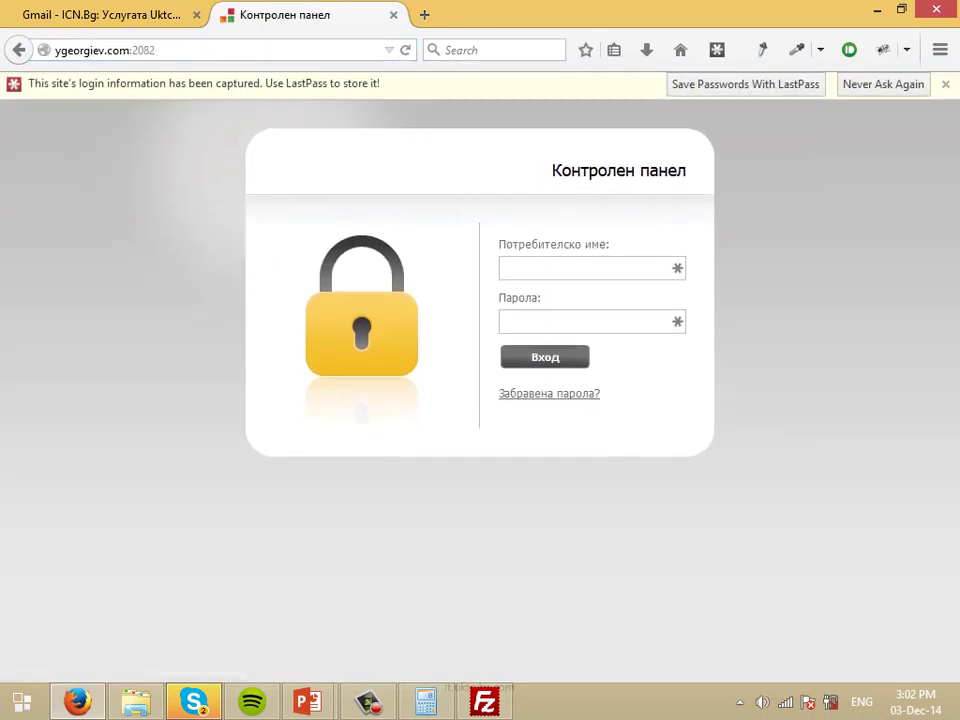
Sign in to that cPanel with the account's username and password.
click(503, 271)
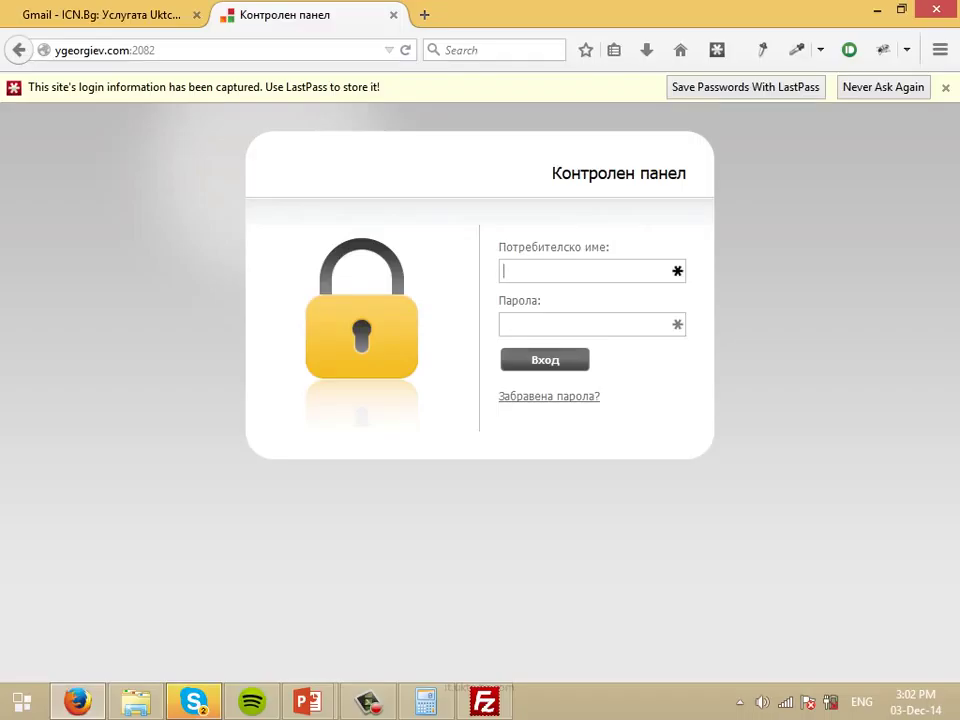
key(Tab)
text(******************)
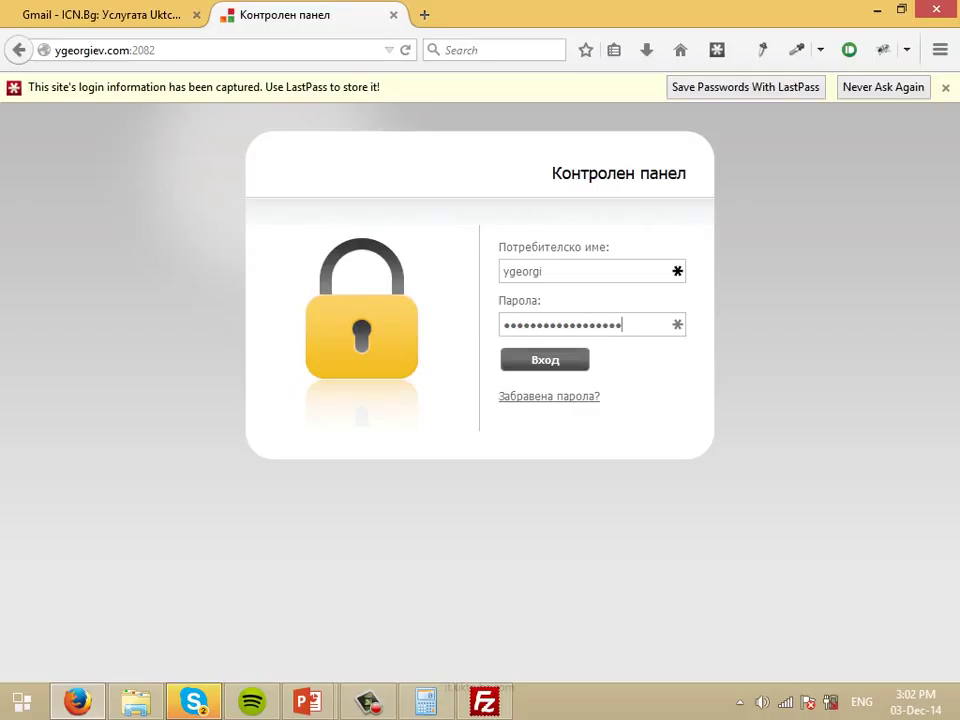
key(Return)
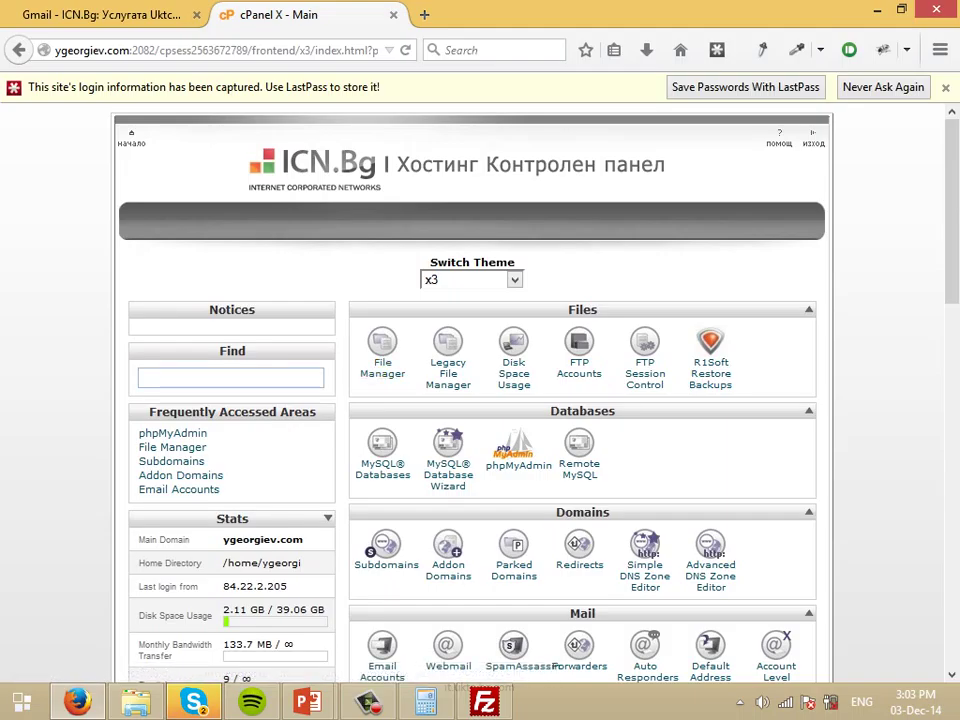
Open cPanel File Manager at the web root, then select public_ftp in FileZilla's remote list.
click(141, 377)
text(file)
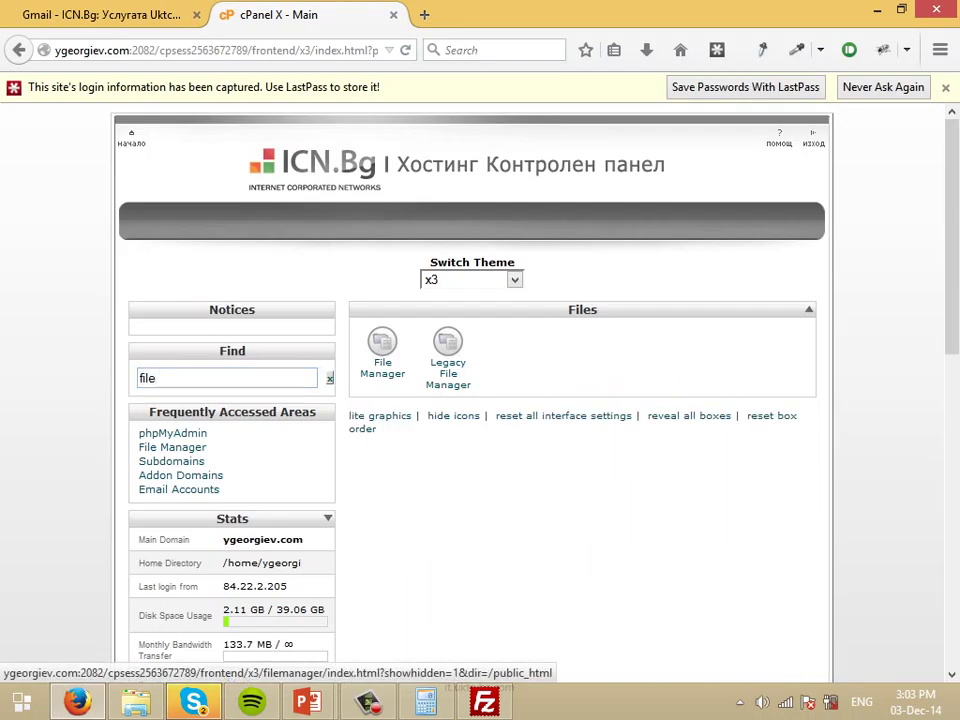
click(382, 350)
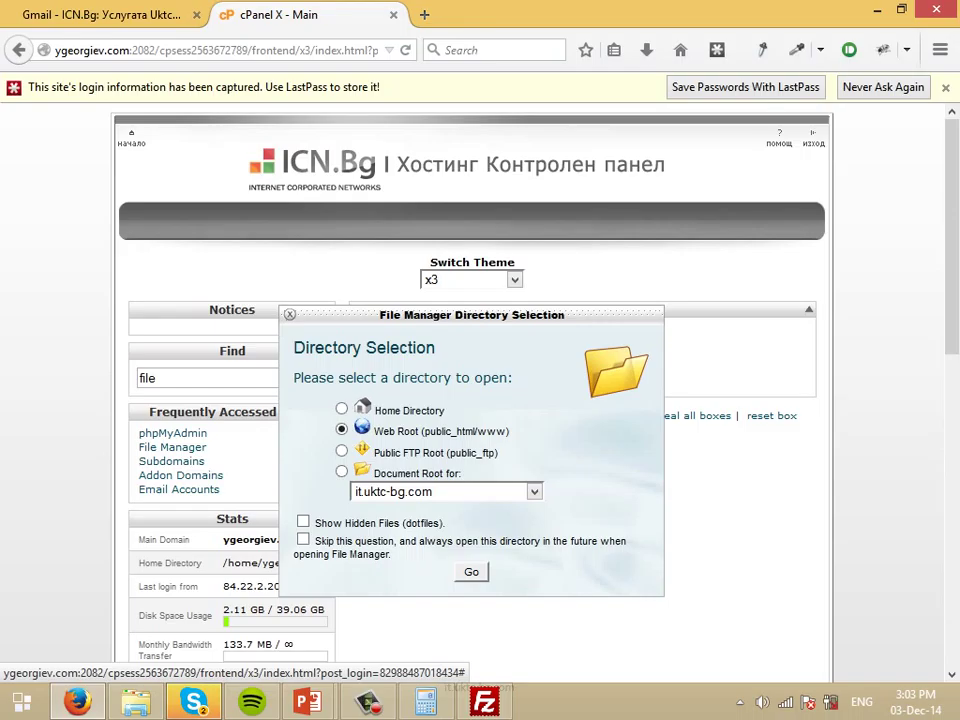
click(471, 571)
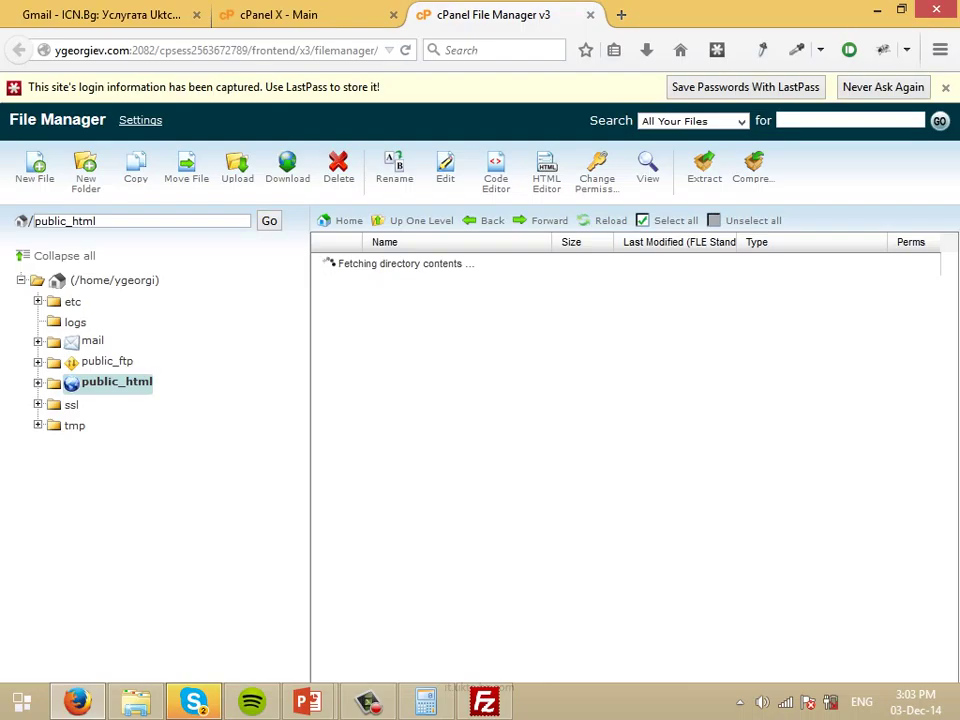
click(484, 702)
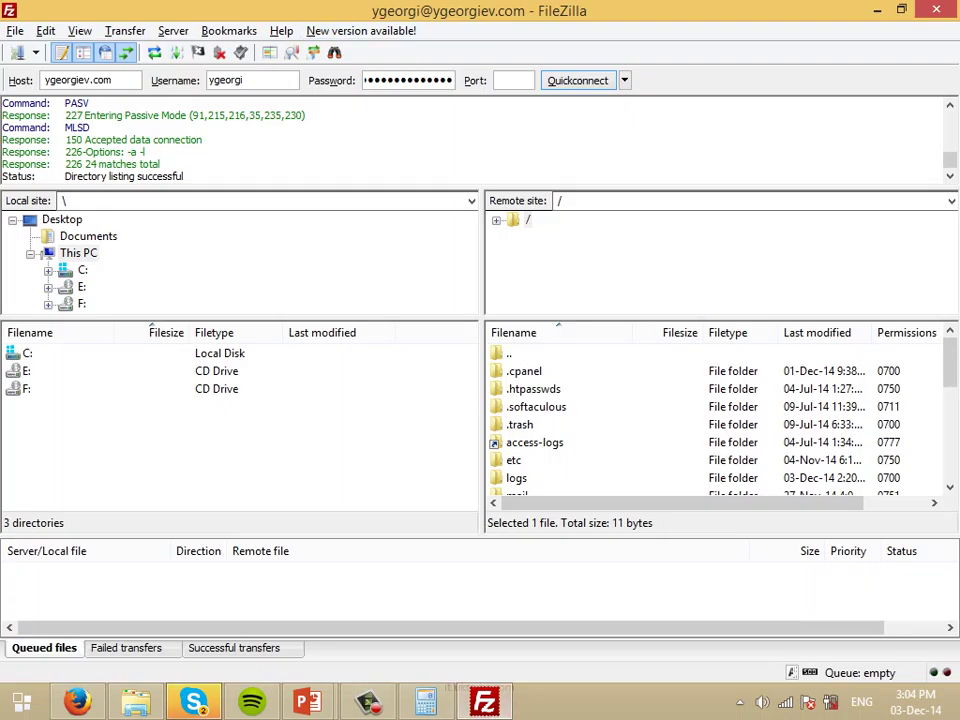
key(p)
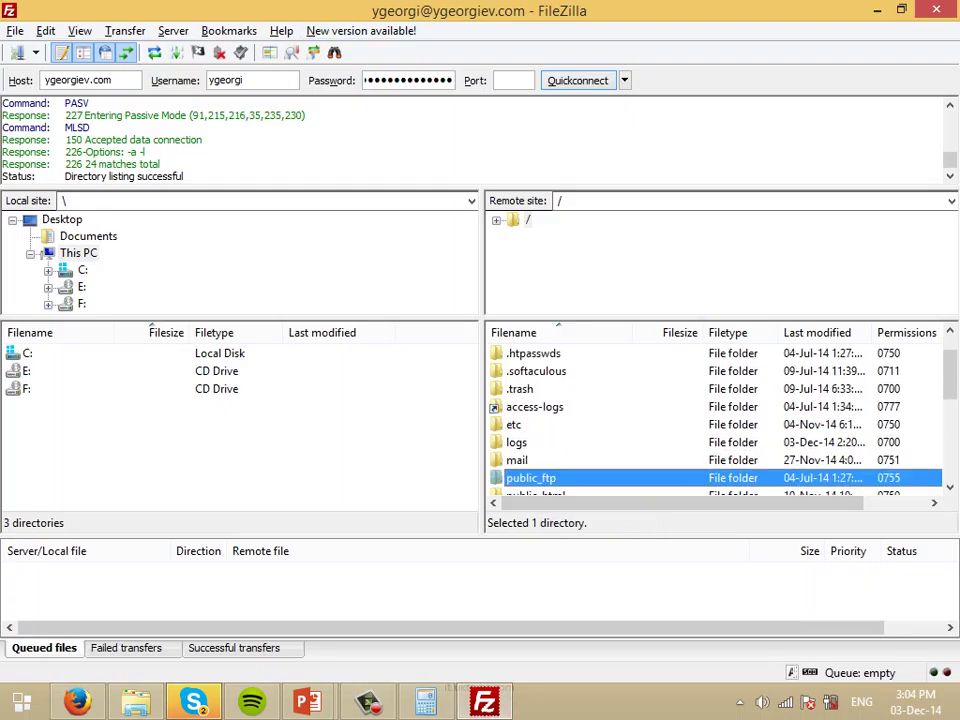